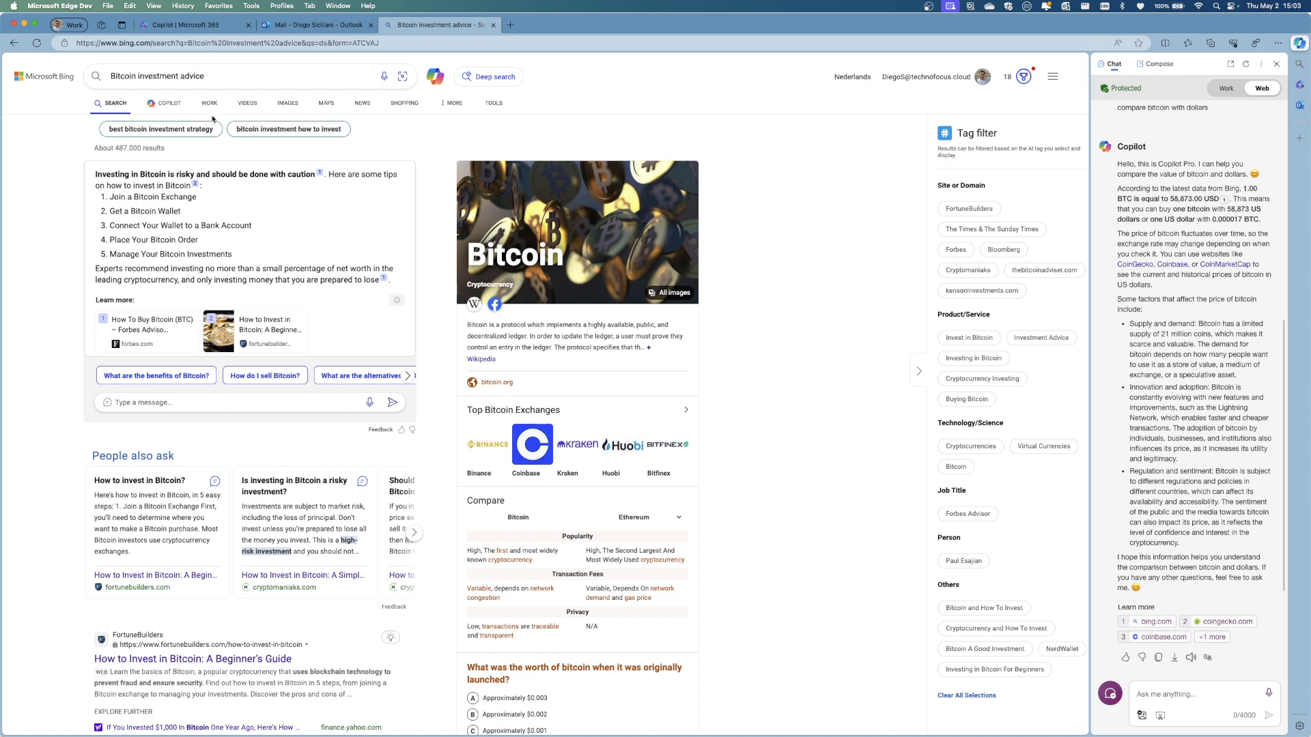
Create a blank Word document from Microsoft 365 and show the document's Copilot pane instead of the browser's Copilot sidebar
{"action": "left_click", "coordinate": [178, 26]}
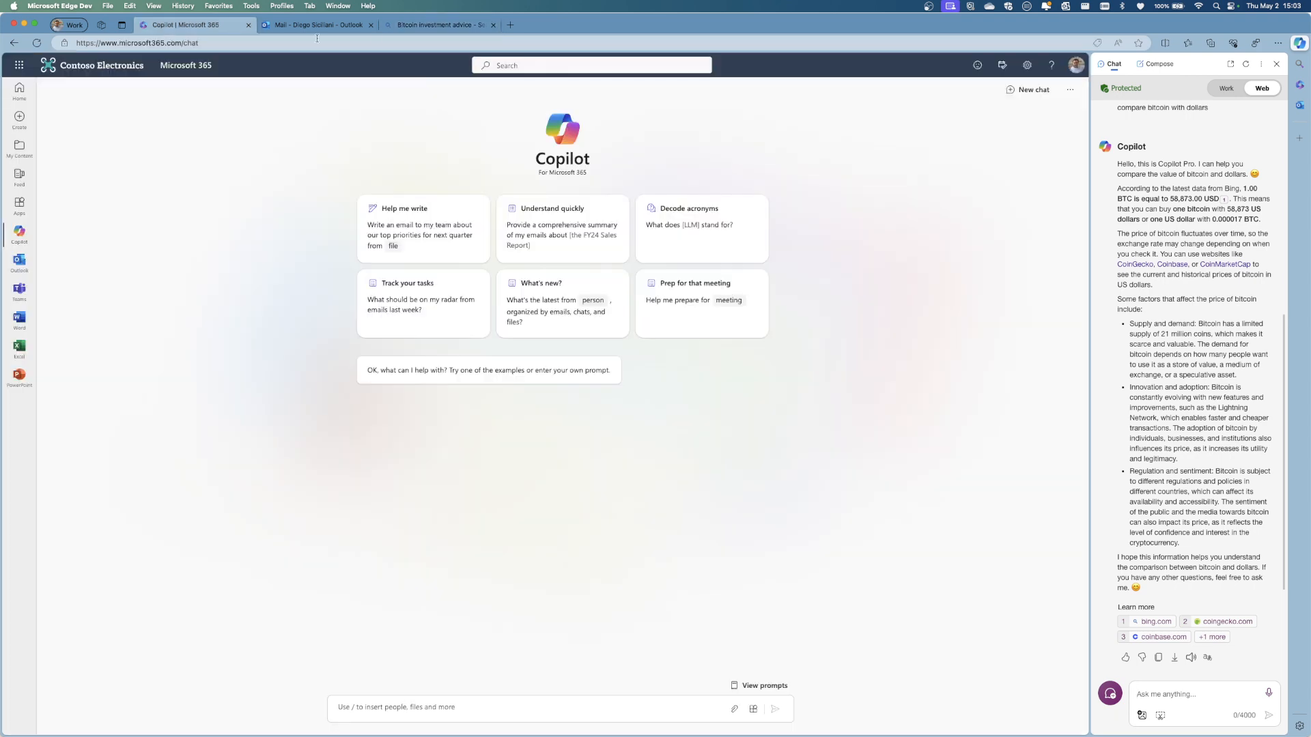
{"action": "left_click", "coordinate": [492, 24]}
{"action": "left_click", "coordinate": [20, 319]}
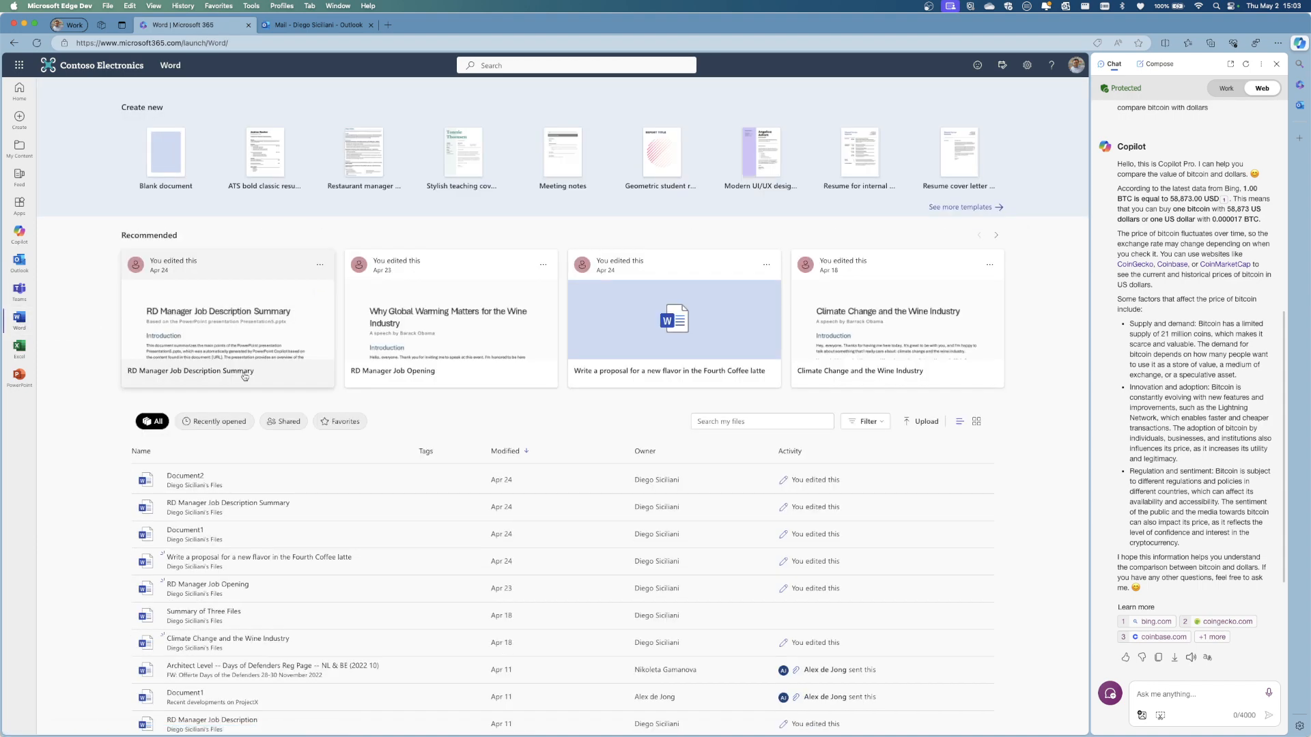
{"action": "left_click", "coordinate": [175, 163]}
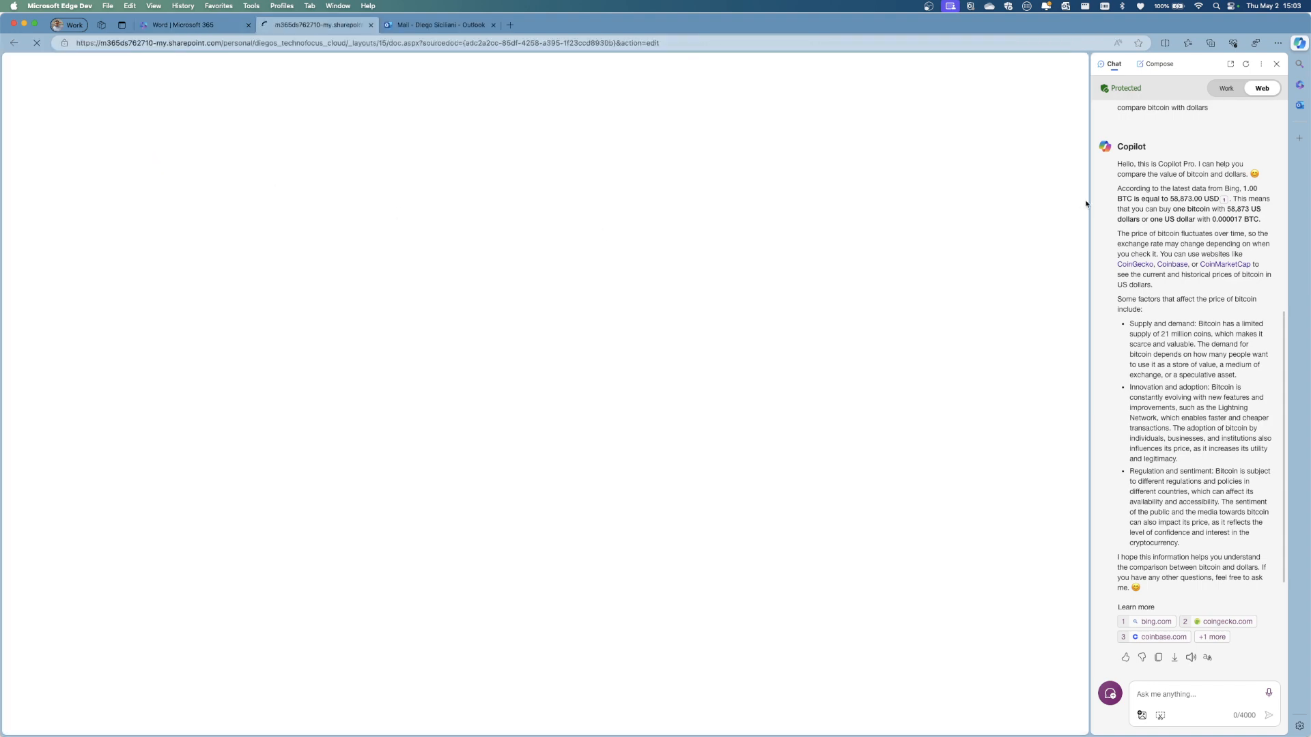
{"action": "left_click", "coordinate": [1275, 63]}
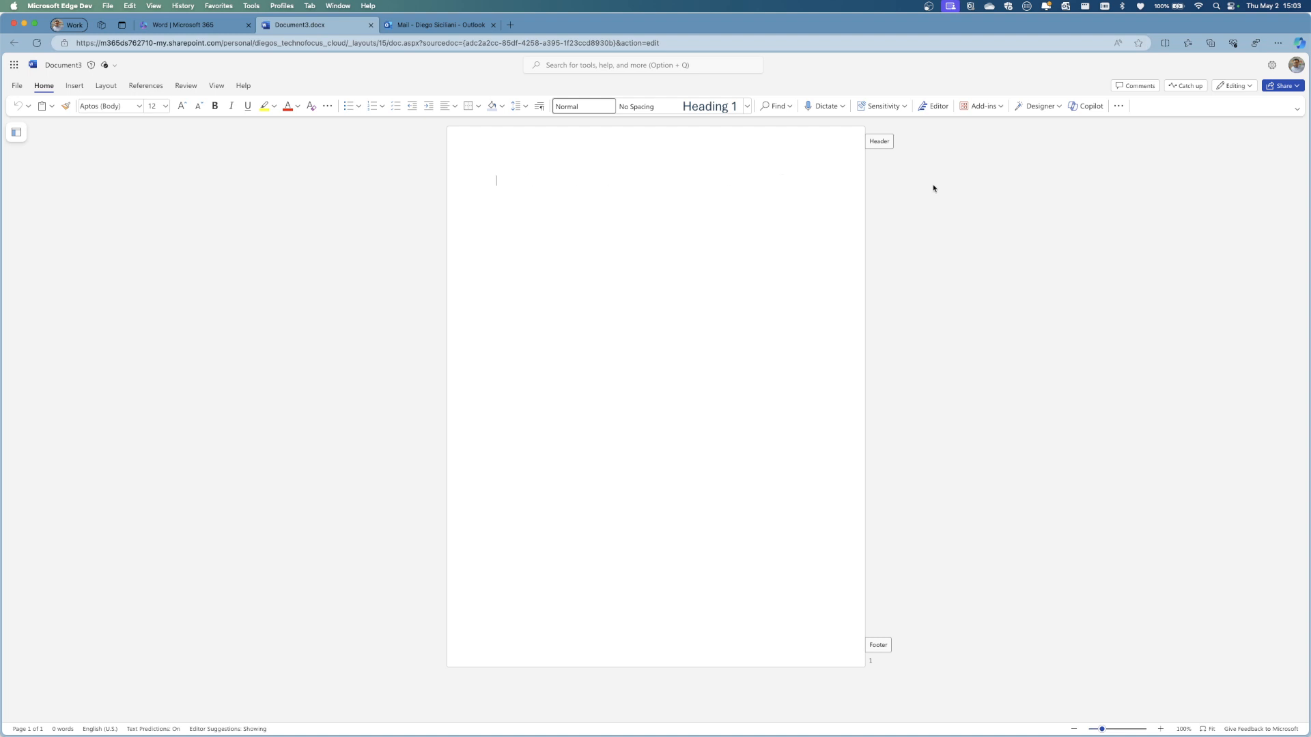
{"action": "left_click", "coordinate": [1074, 109]}
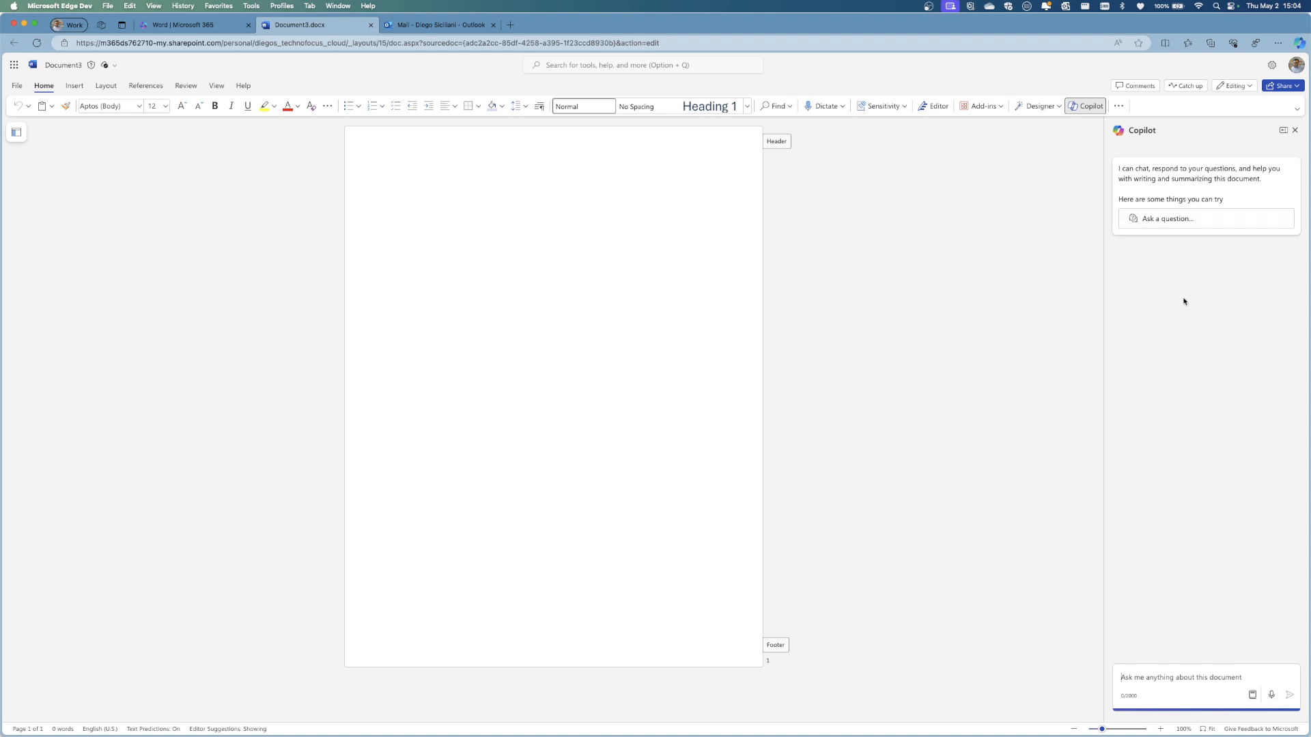
{"action": "left_click", "coordinate": [383, 168]}
{"action": "type", "text": "1."}
{"action": "key", "text": "BackSpace"}
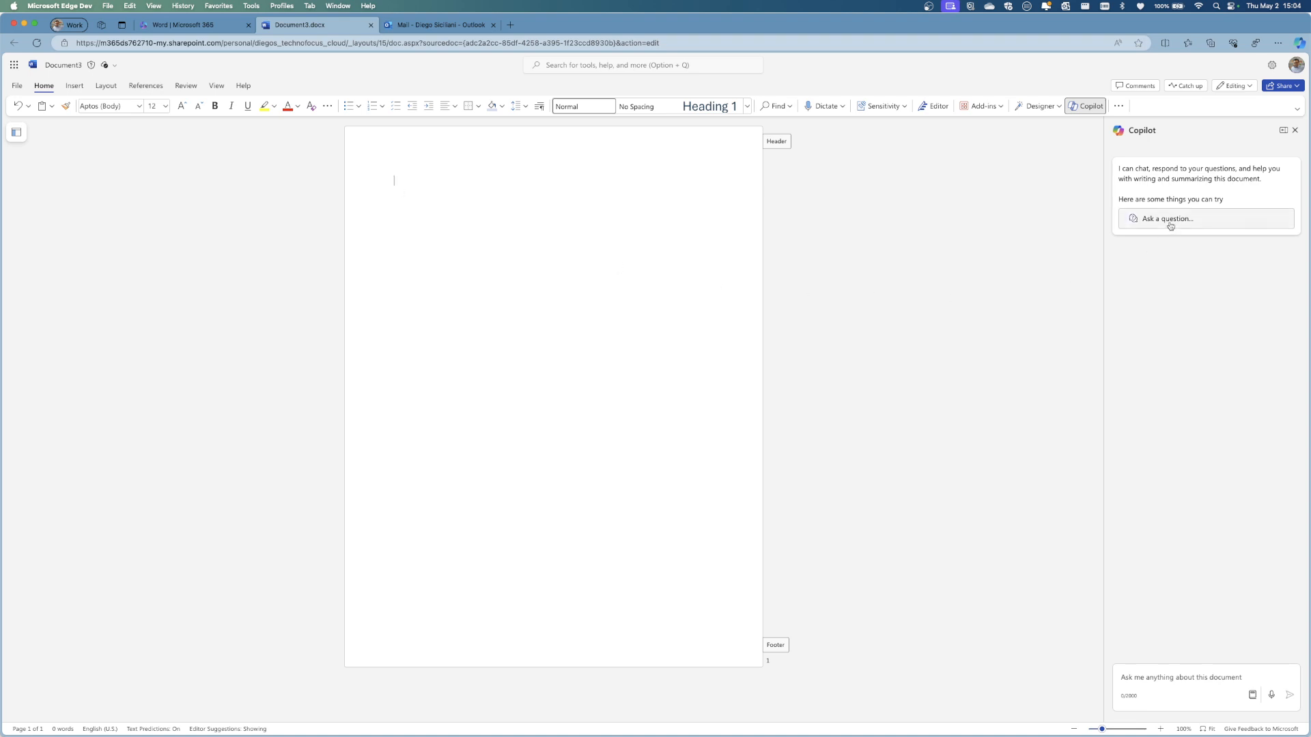
Ask Copilot in the document to "write a 2 page article about quantum computing and security"
{"action": "left_click", "coordinate": [1152, 678]}
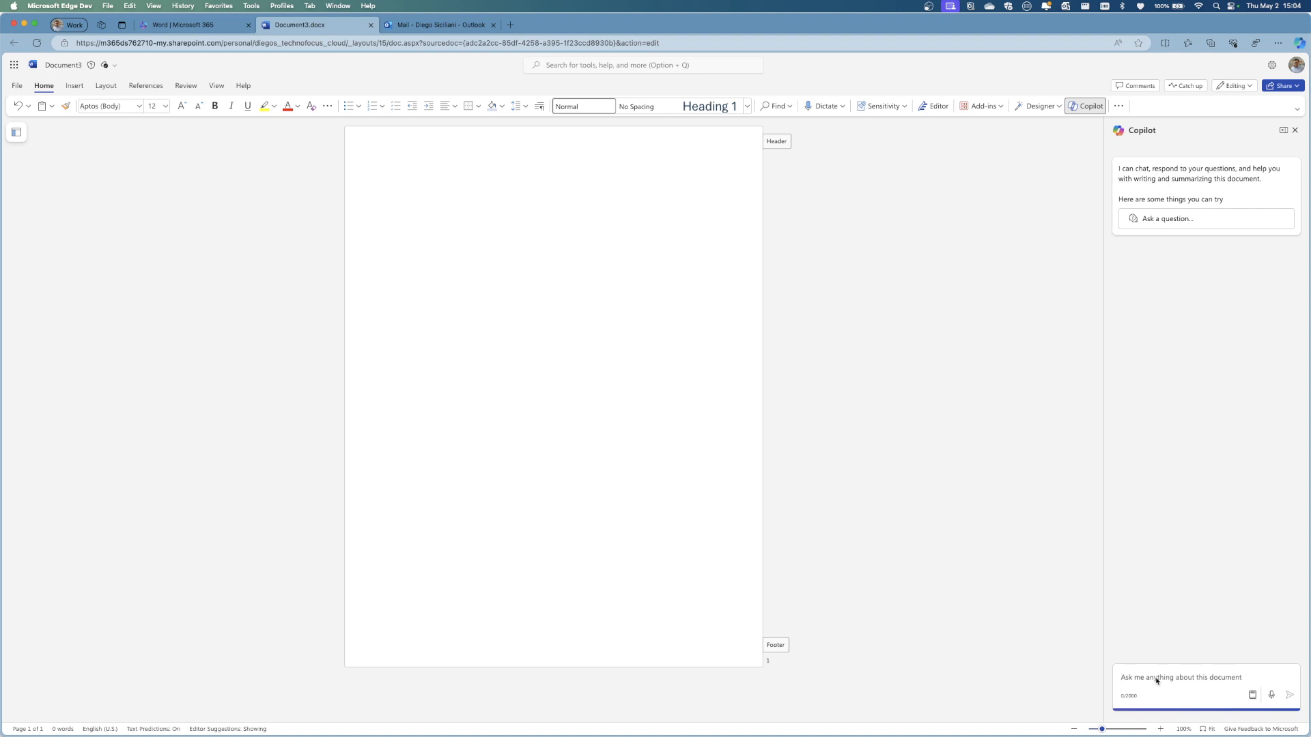
{"action": "left_click", "coordinate": [1156, 681]}
{"action": "type", "text": "write a 2 page article about"}
{"action": "type", "text": "quantum computing and security"}
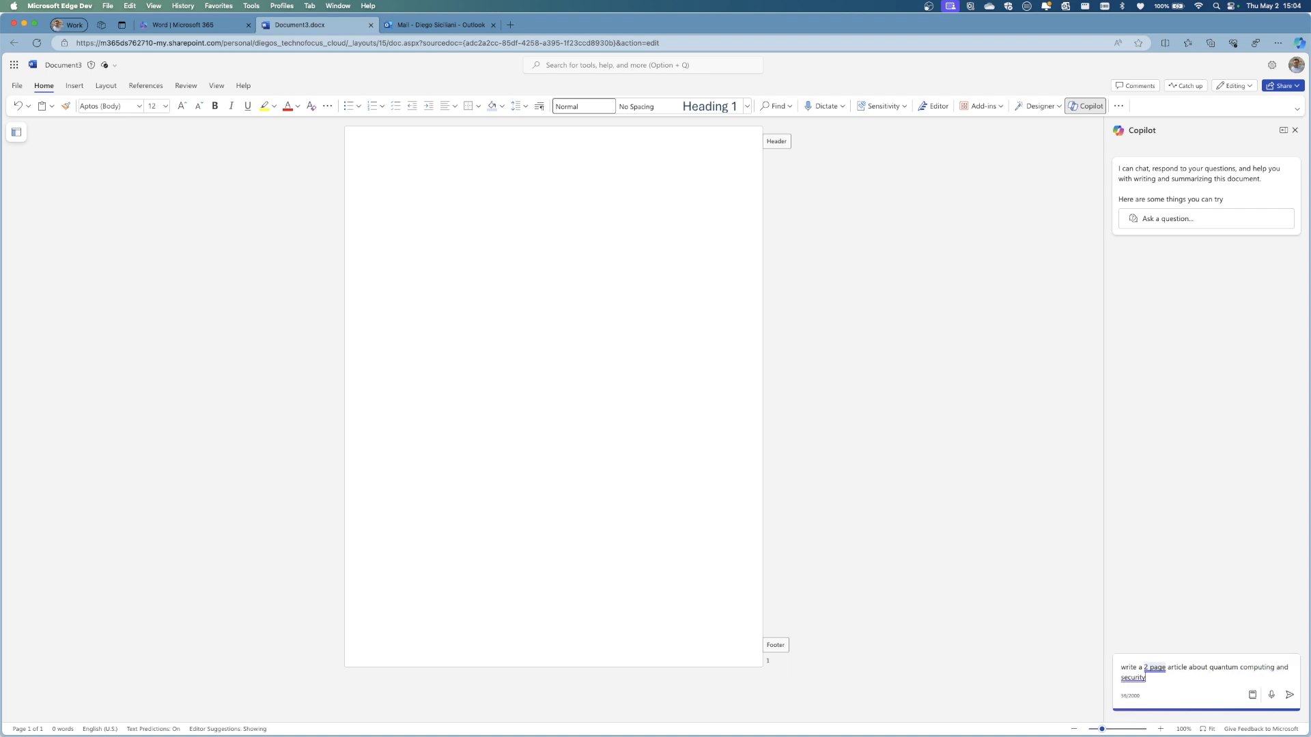
{"action": "key", "text": "Return"}
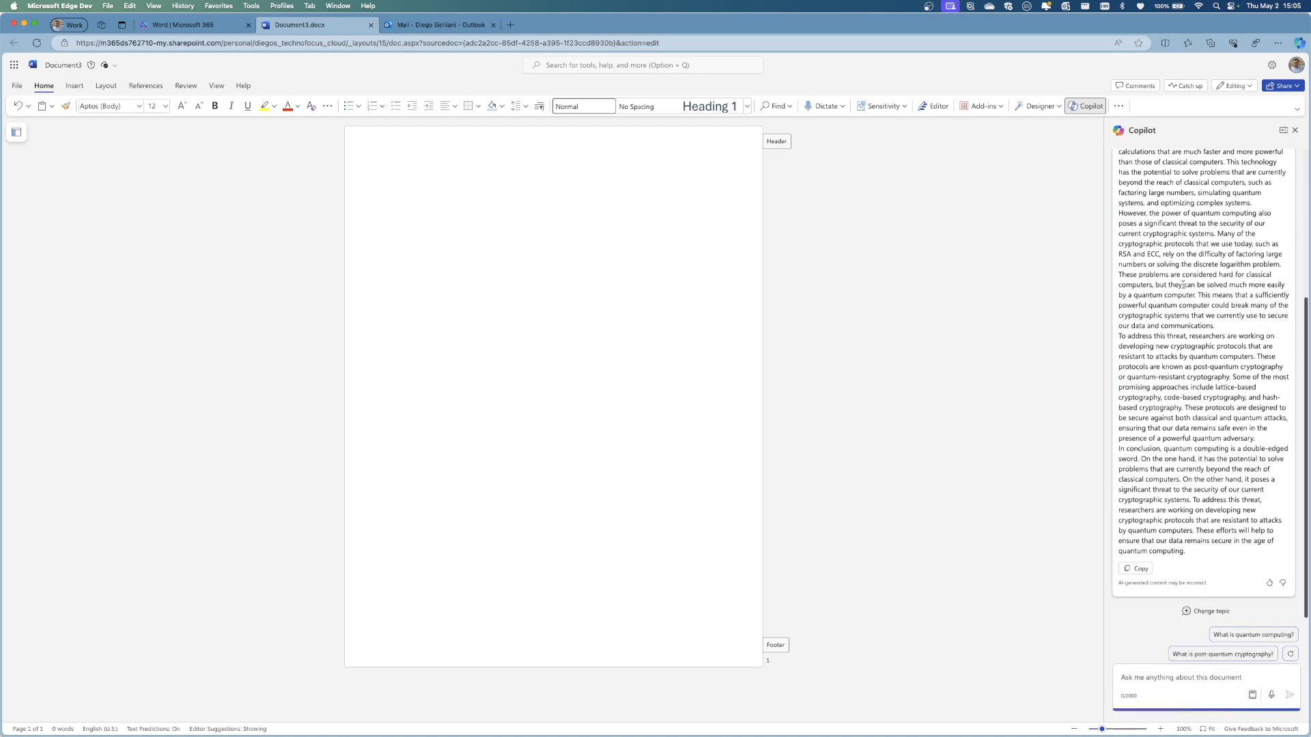
Copy Copilot's quantum computing article from the chat and paste it into the blank document
{"action": "scroll", "coordinate": [1183, 285], "scroll_direction": "up", "scroll_amount": 3}
{"action": "scroll", "coordinate": [1183, 277], "scroll_direction": "down", "scroll_amount": 3}
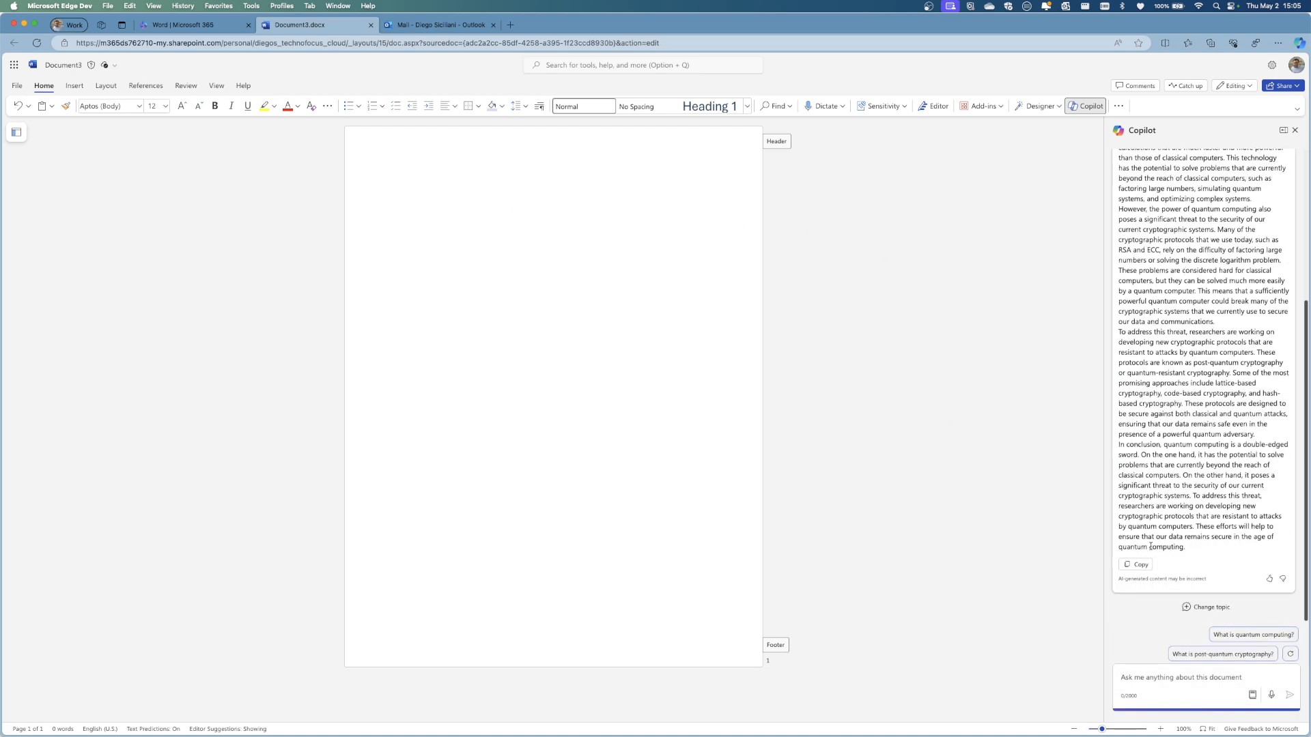
{"action": "left_click", "coordinate": [1136, 565]}
{"action": "left_click", "coordinate": [386, 197]}
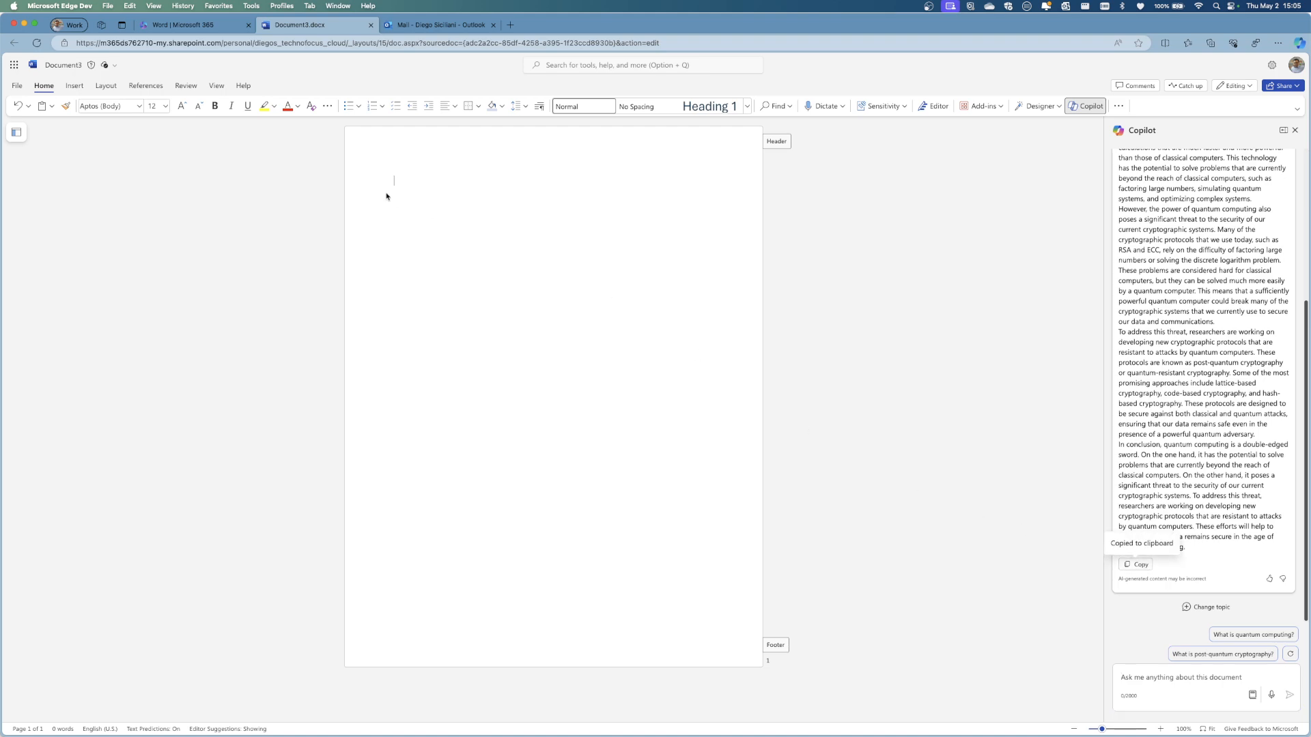
{"action": "right_click", "coordinate": [398, 184]}
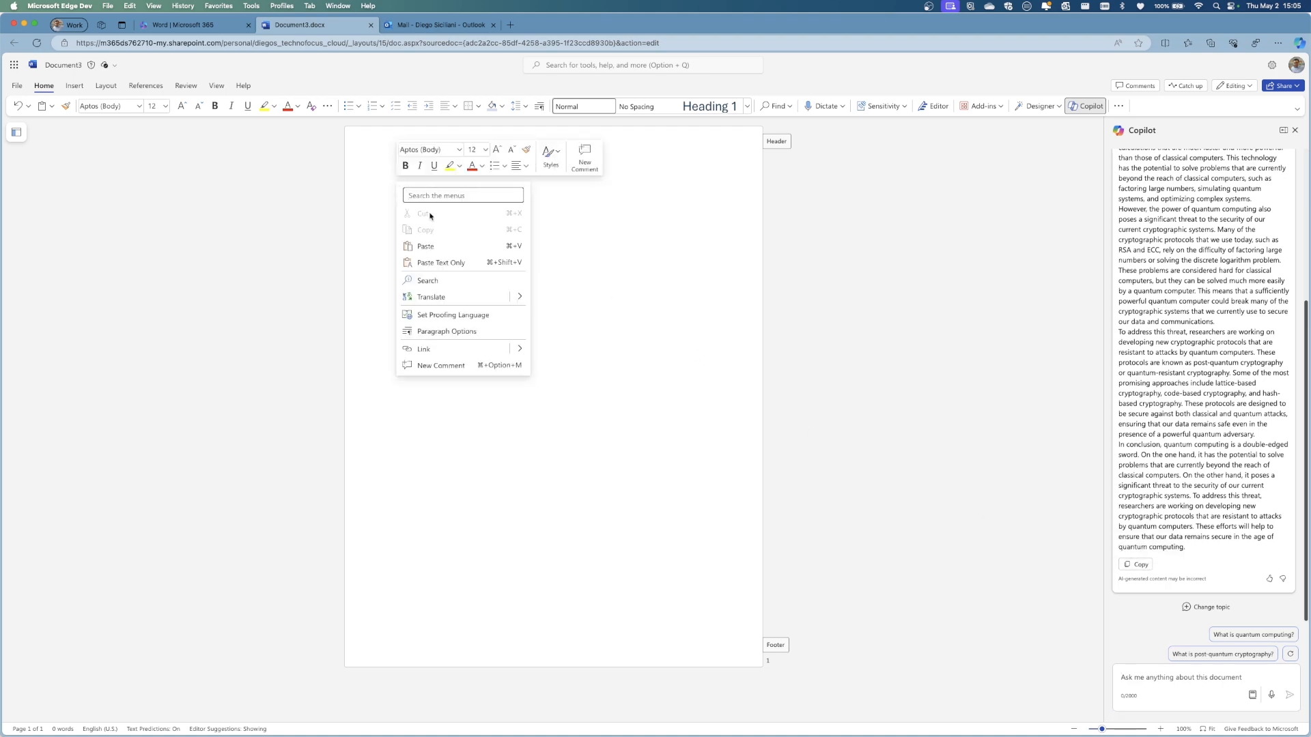
{"action": "left_click", "coordinate": [426, 245]}
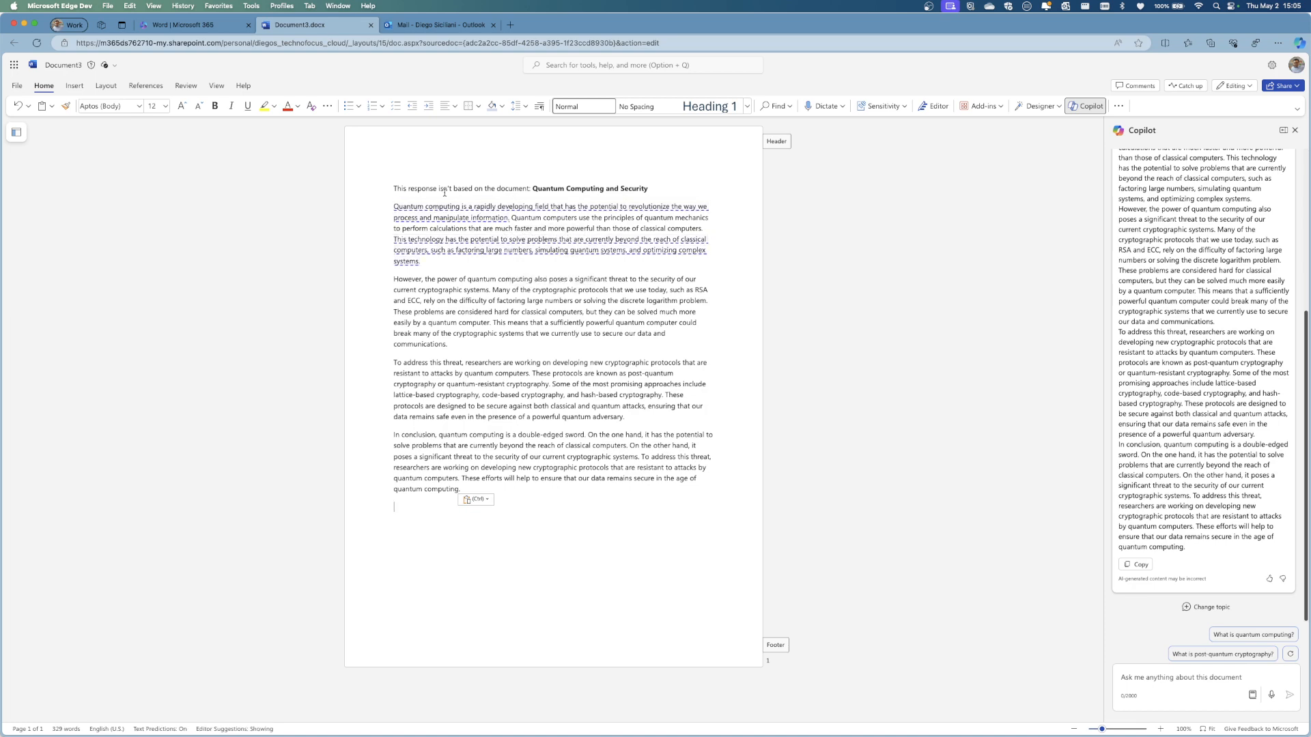
{"action": "scroll", "coordinate": [1185, 355], "scroll_direction": "up", "scroll_amount": 4}
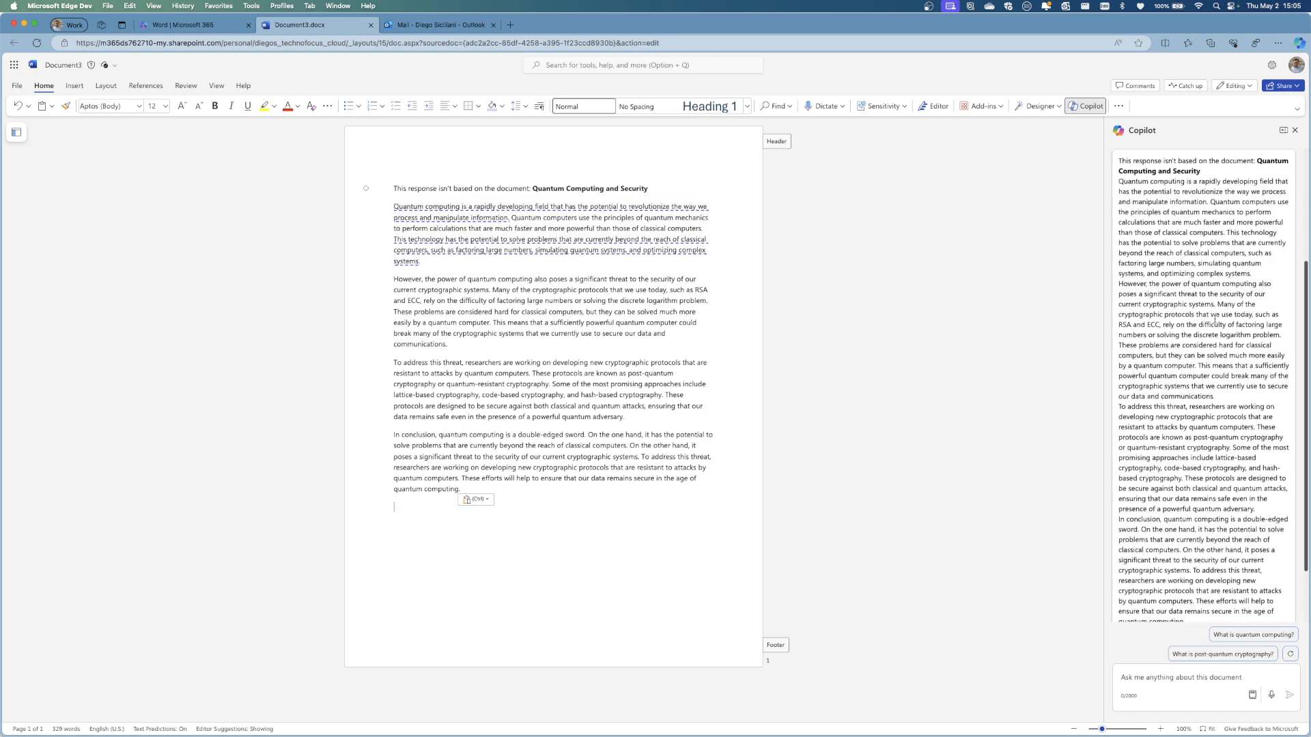
{"action": "scroll", "coordinate": [1210, 324], "scroll_direction": "down", "scroll_amount": 4}
{"action": "scroll", "coordinate": [1210, 321], "scroll_direction": "up", "scroll_amount": 4}
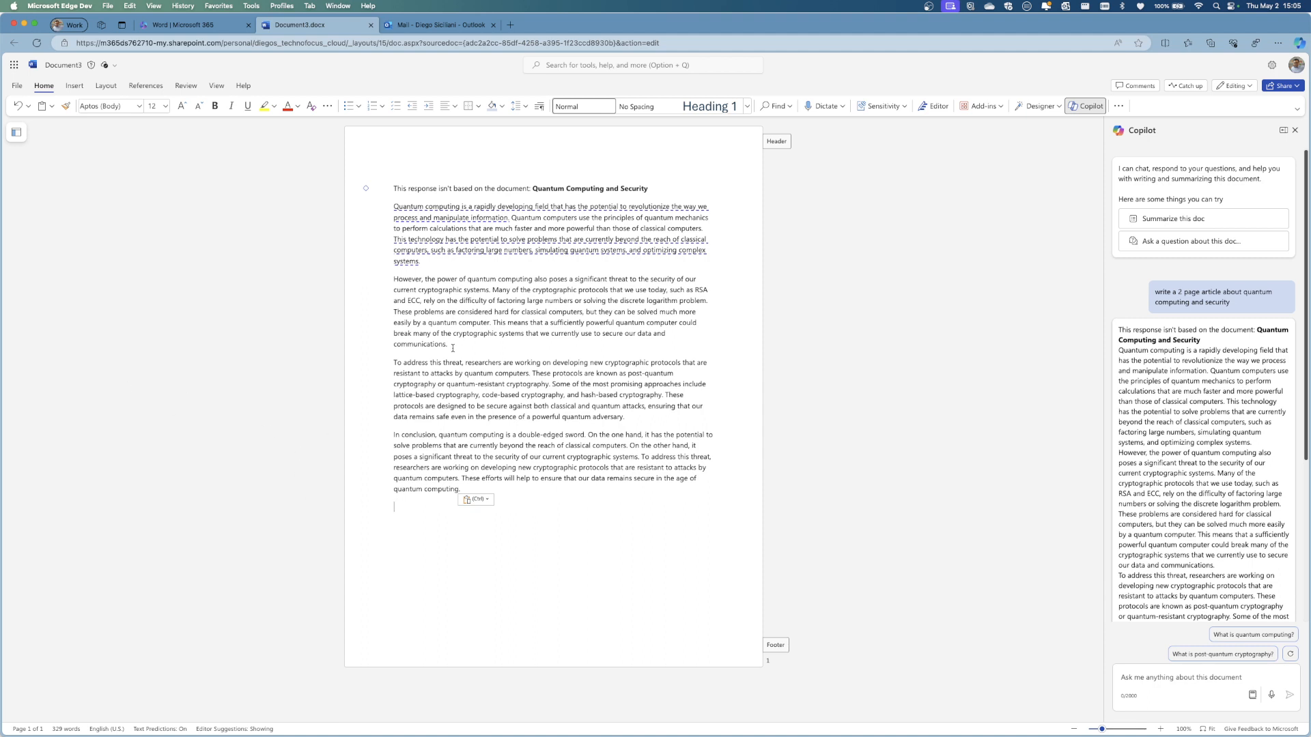
Switch to the Microsoft Word desktop app, create a blank document and enlarge its window
{"action": "key", "text": "super+space"}
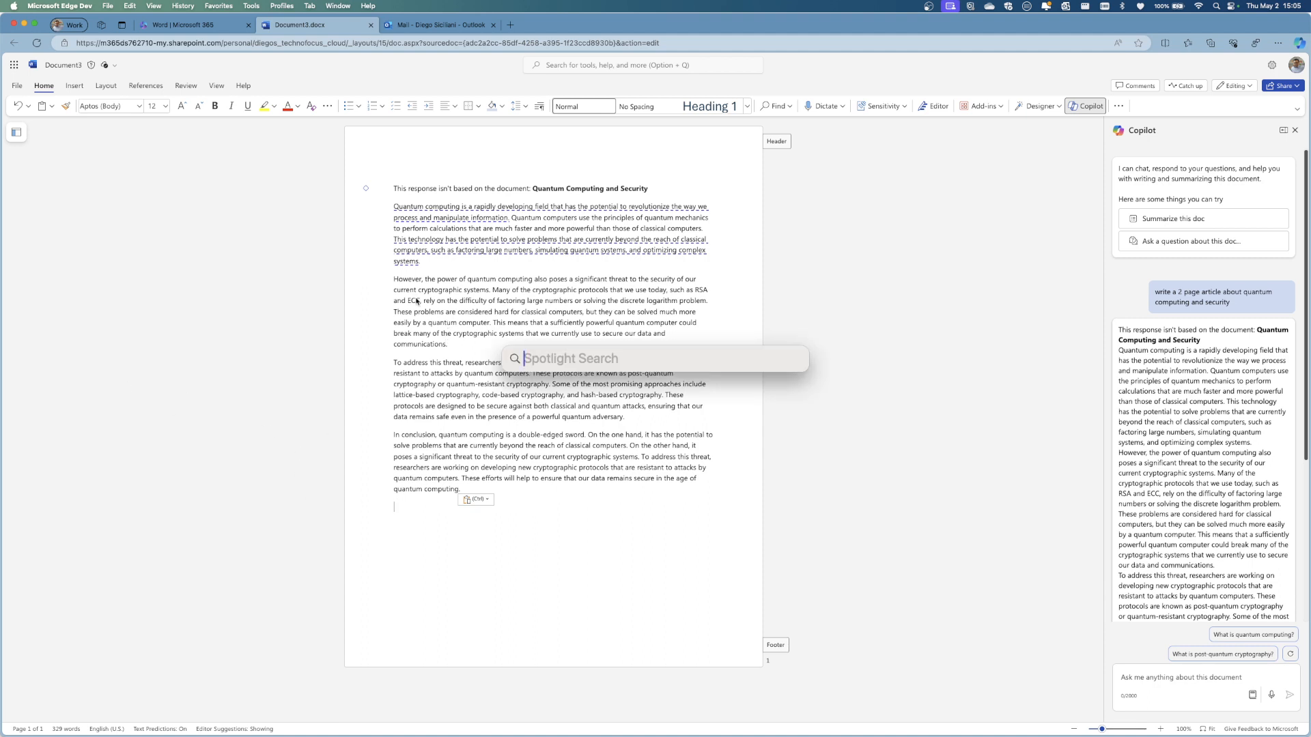
{"action": "type", "text": "wor"}
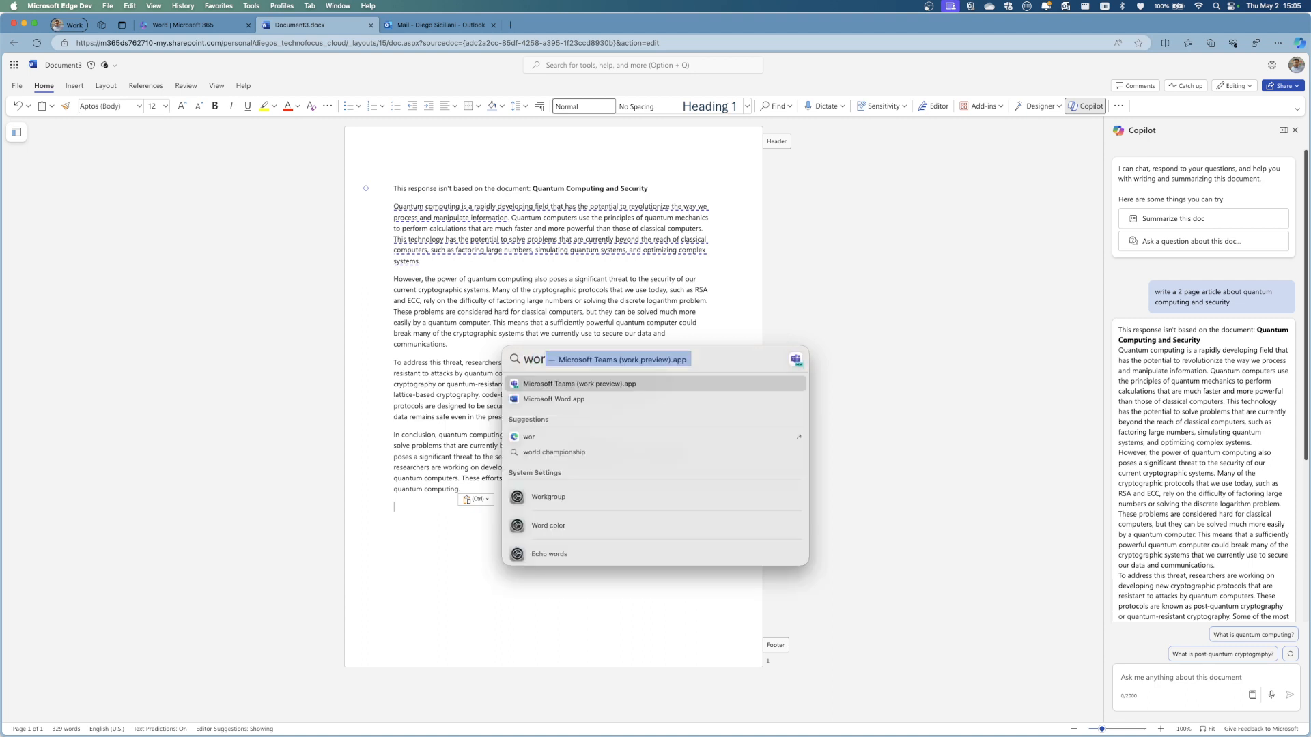
{"action": "type", "text": "d"}
{"action": "left_click", "coordinate": [571, 384]}
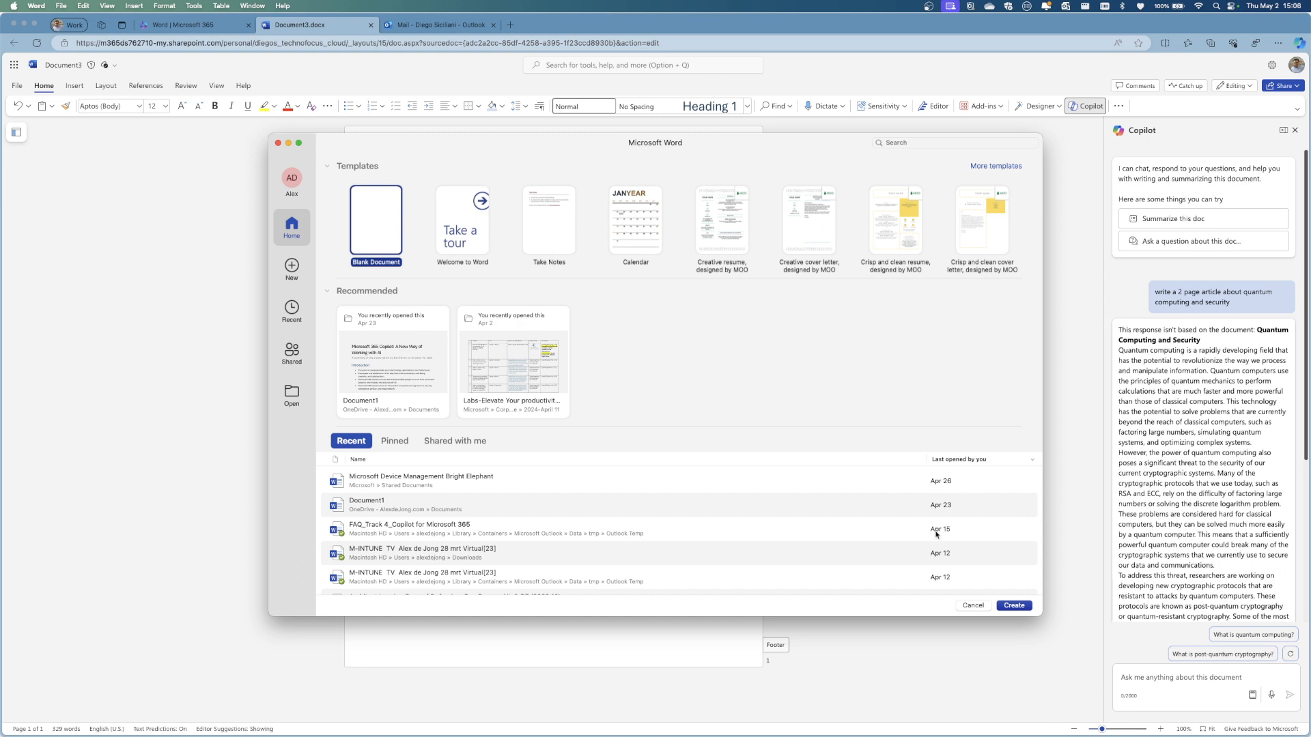
{"action": "left_click", "coordinate": [1016, 608]}
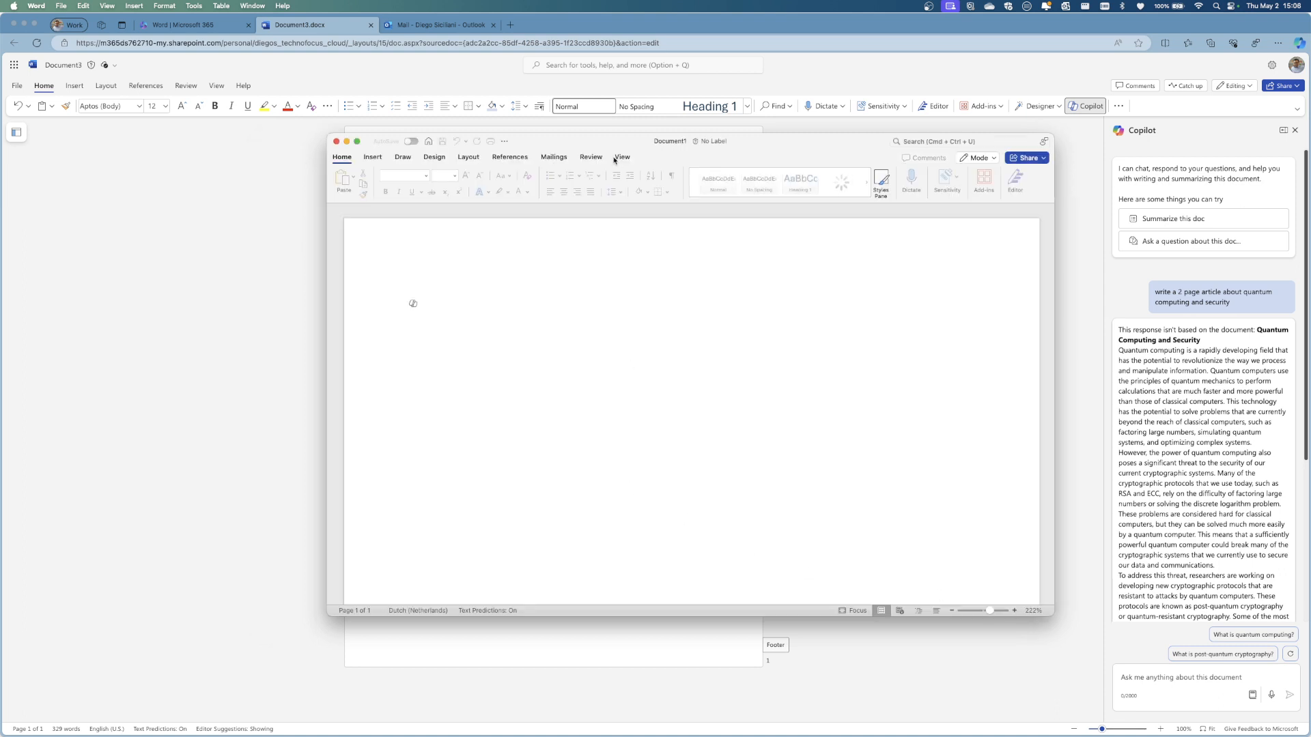
{"action": "double_click", "coordinate": [533, 145]}
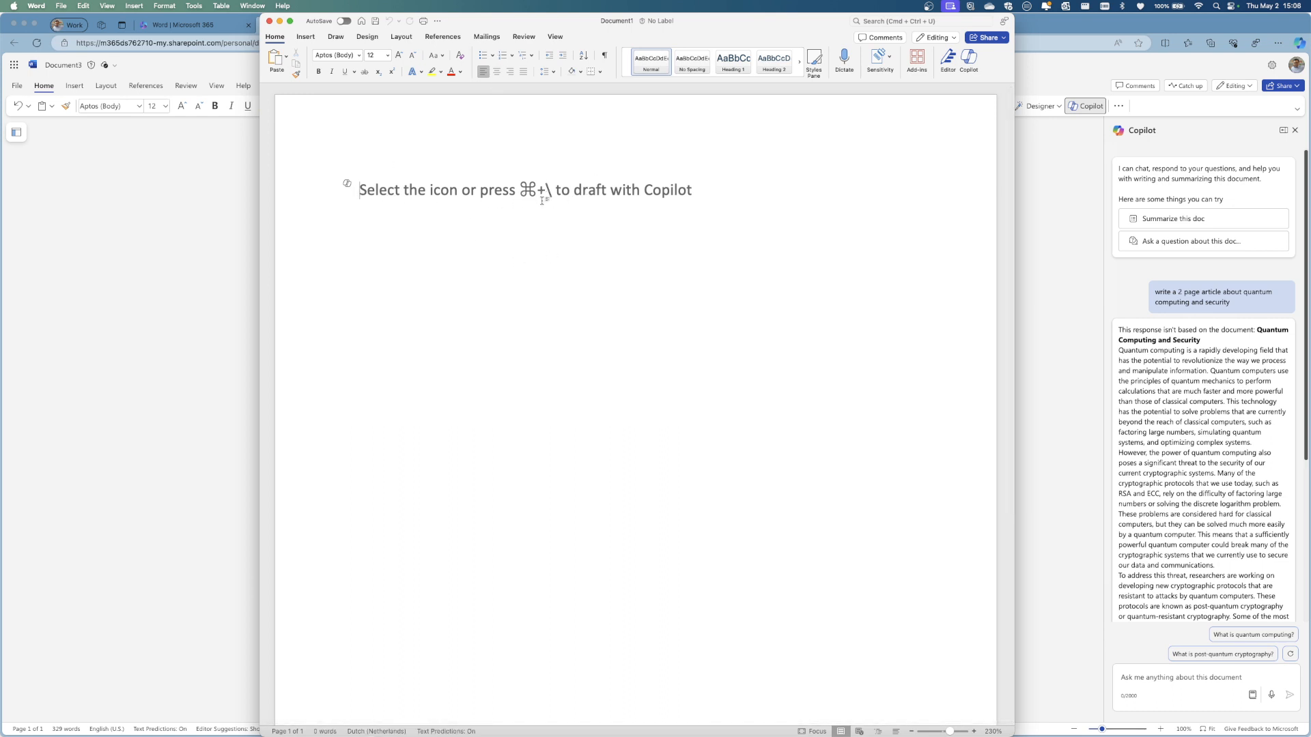
Generate a Copilot draft in the document with the prompt "Write a 2 page article about quantum computing and security"
{"action": "key", "text": "super+backslash"}
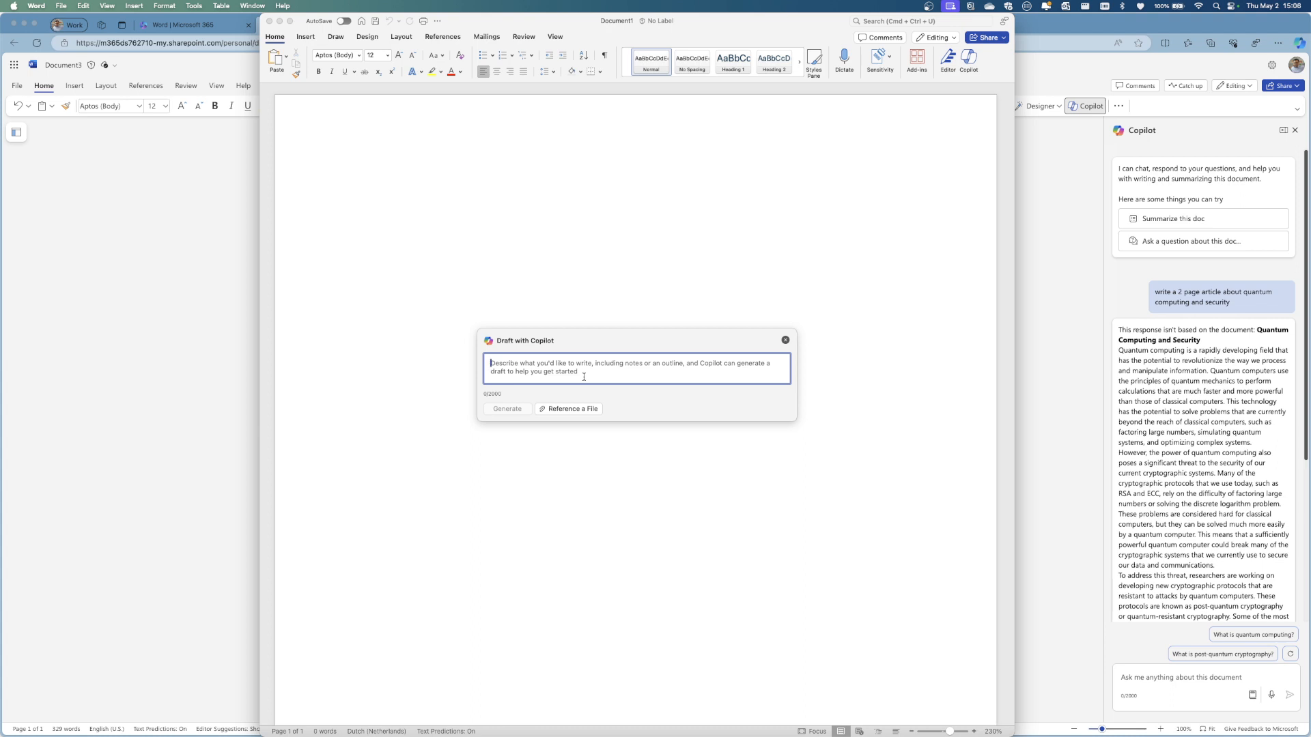
{"action": "type", "text": "Write "}
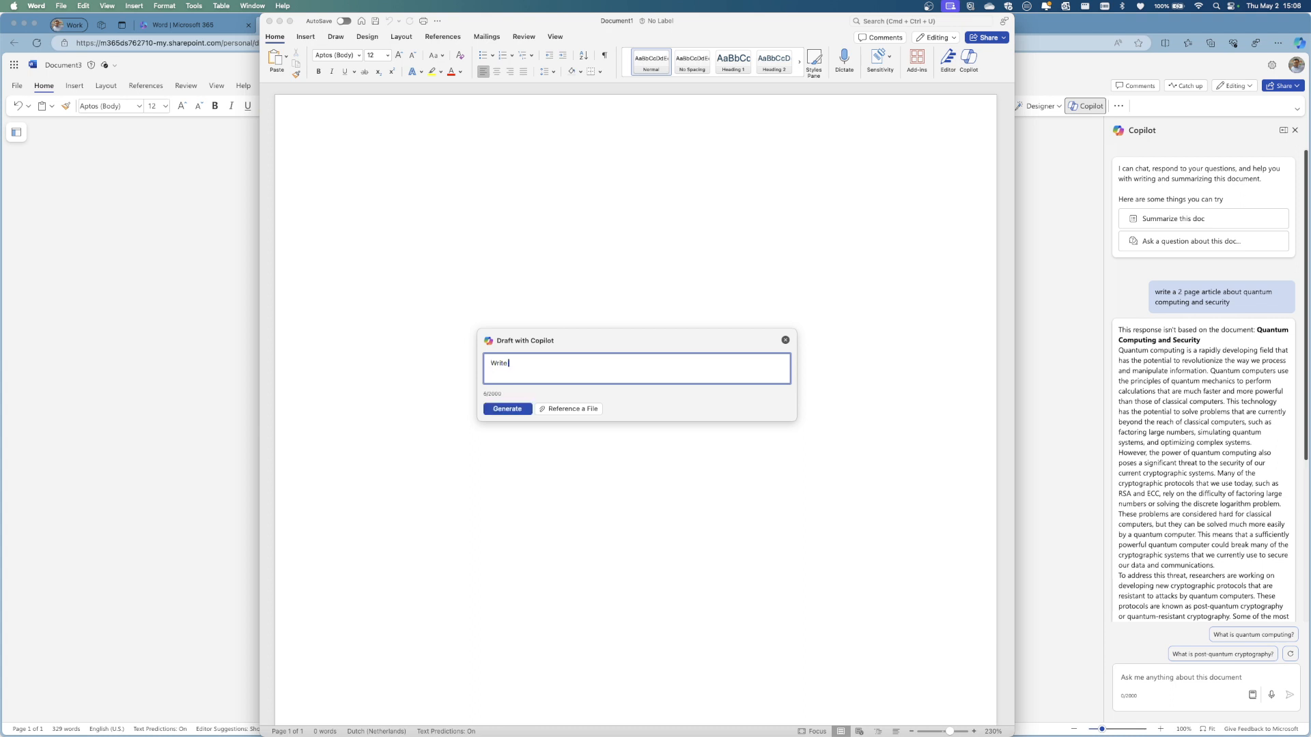
{"action": "type", "text": "a 2 page article about quantum computing and security"}
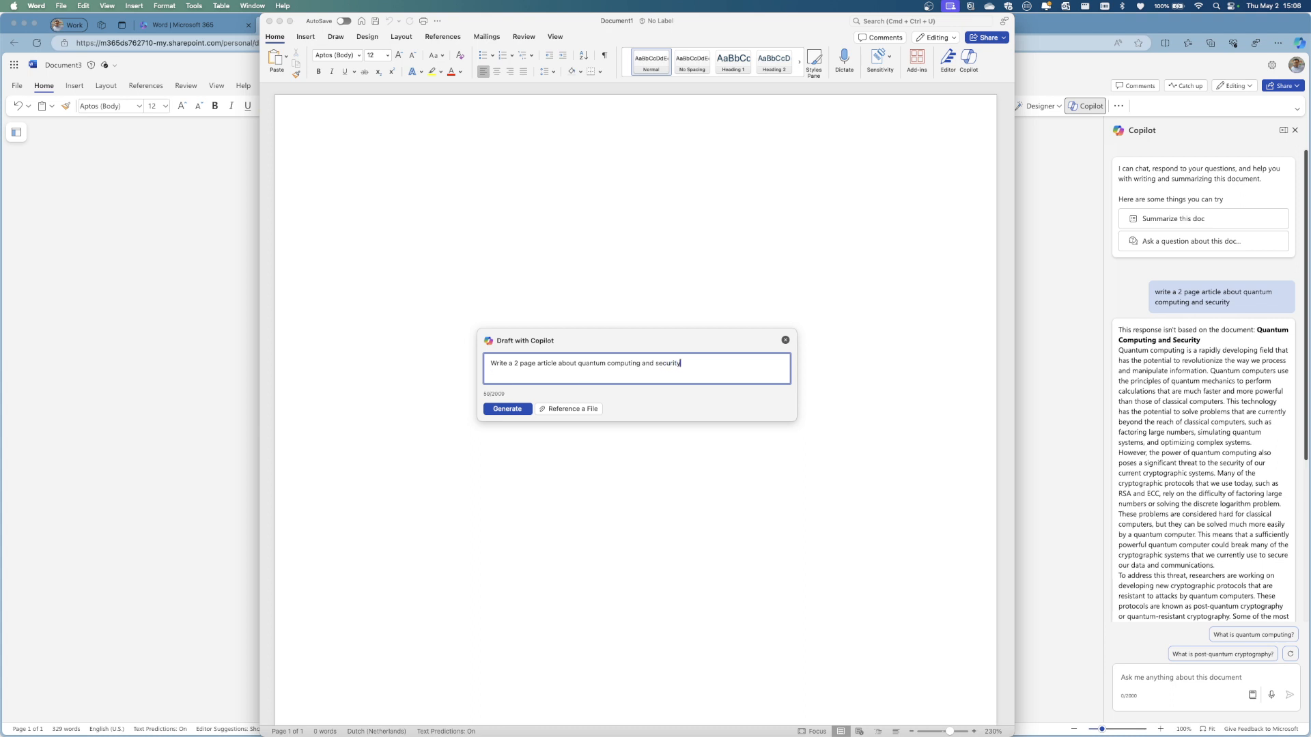
{"action": "left_click", "coordinate": [500, 409]}
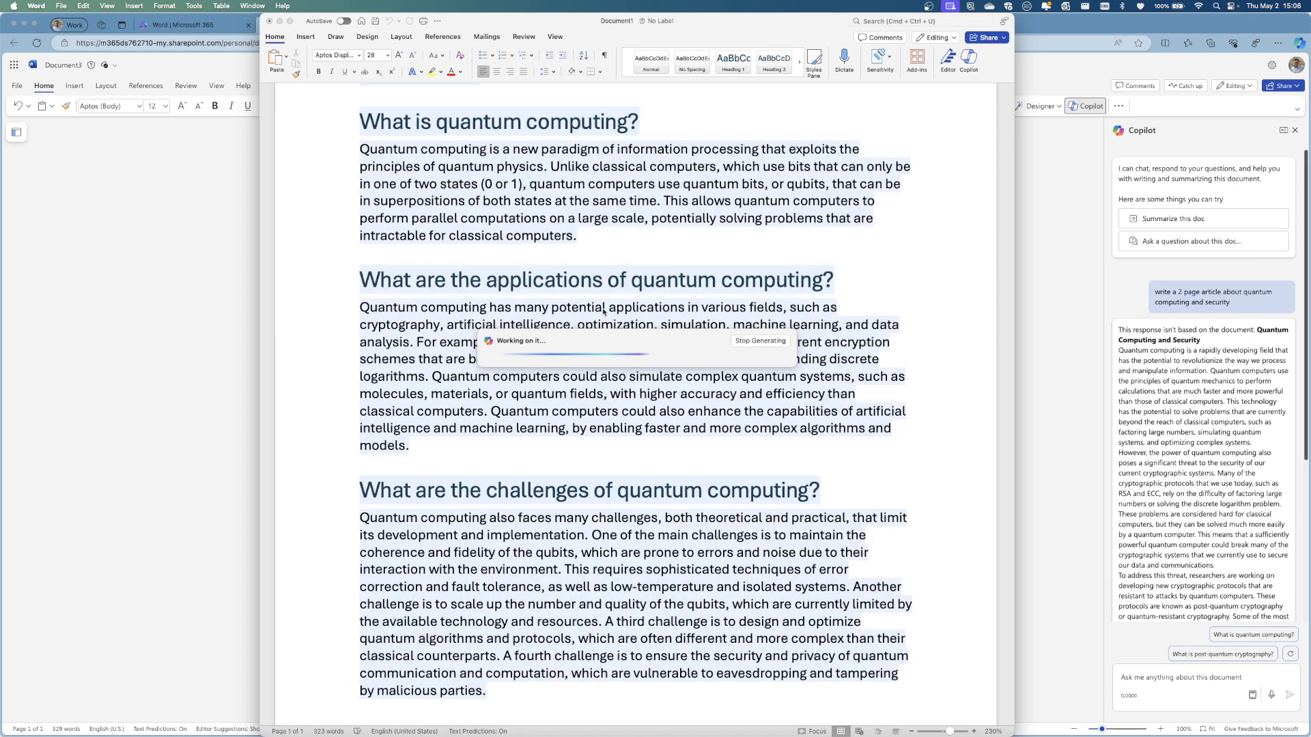
Review the generated draft from its title through the section on the challenges of quantum computing
{"action": "scroll", "coordinate": [583, 155], "scroll_direction": "down", "scroll_amount": 2}
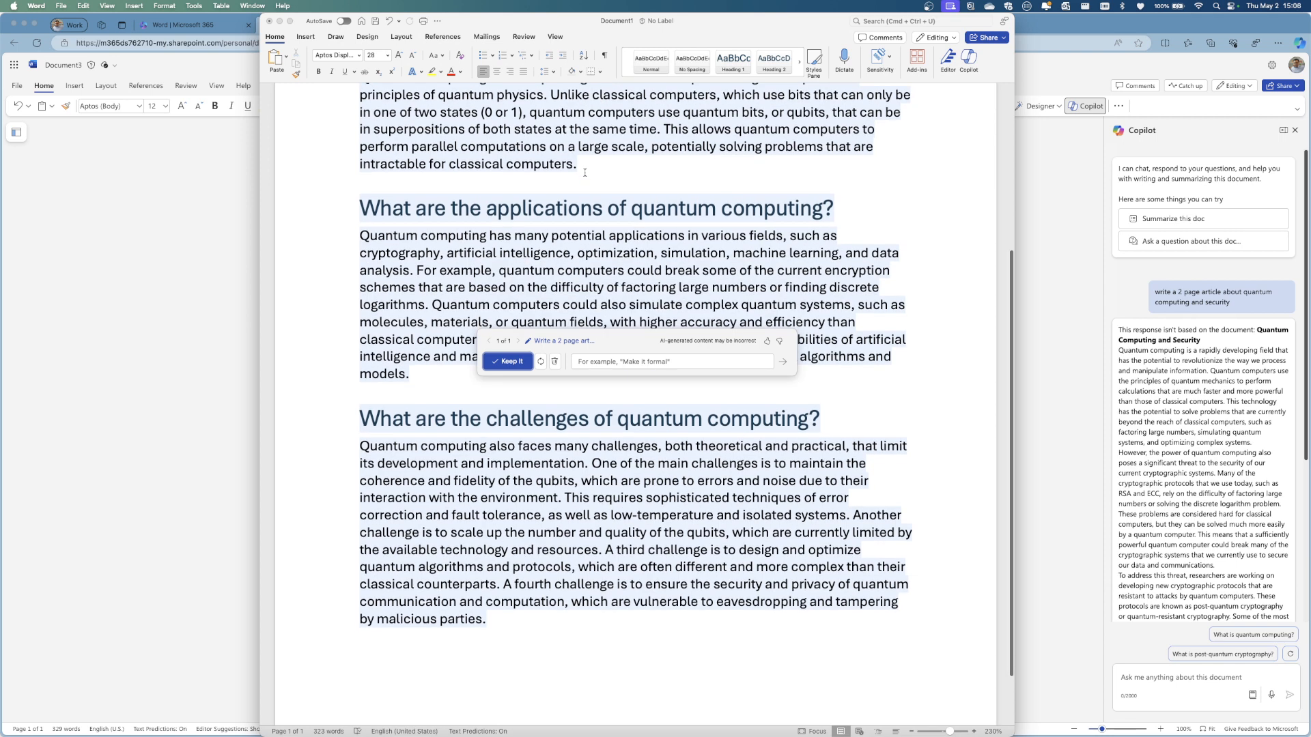
{"action": "scroll", "coordinate": [630, 234], "scroll_direction": "down", "scroll_amount": 2}
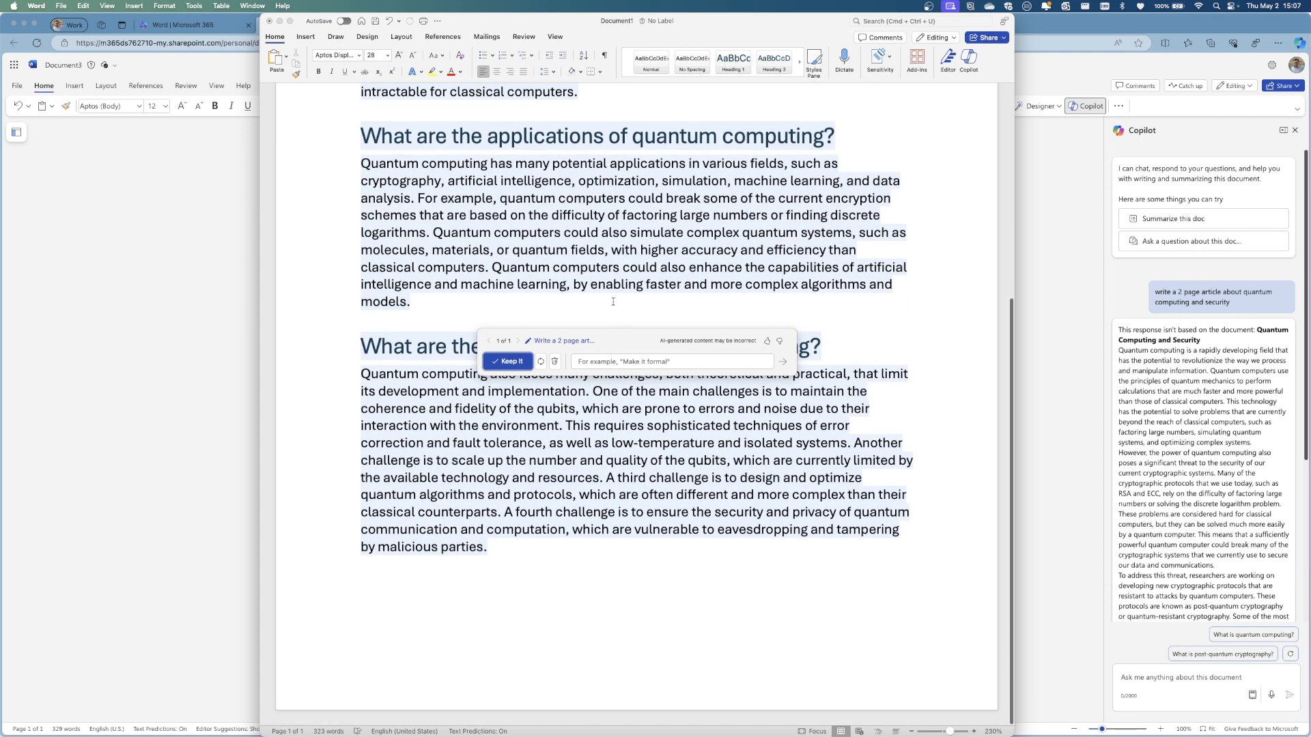
{"action": "scroll", "coordinate": [612, 300], "scroll_direction": "up", "scroll_amount": 3}
{"action": "scroll", "coordinate": [637, 443], "scroll_direction": "down", "scroll_amount": 1}
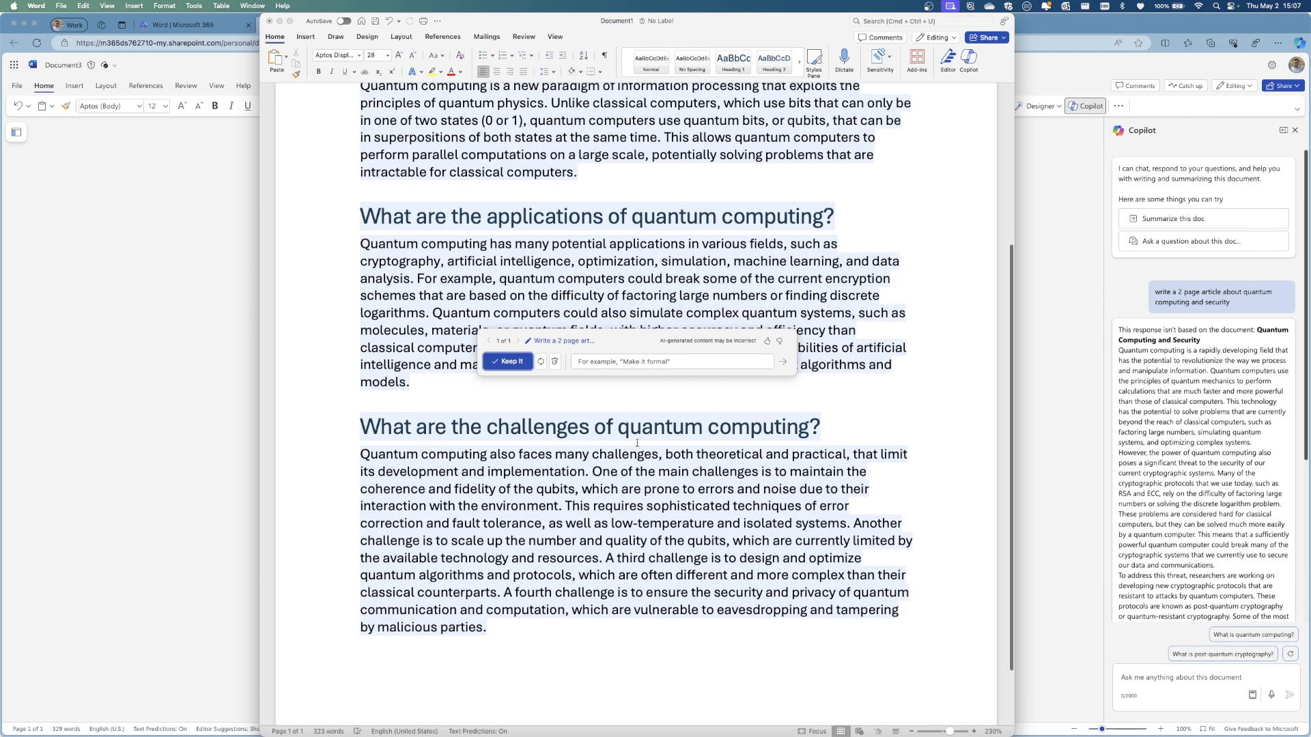
{"action": "scroll", "coordinate": [637, 447], "scroll_direction": "down", "scroll_amount": 2}
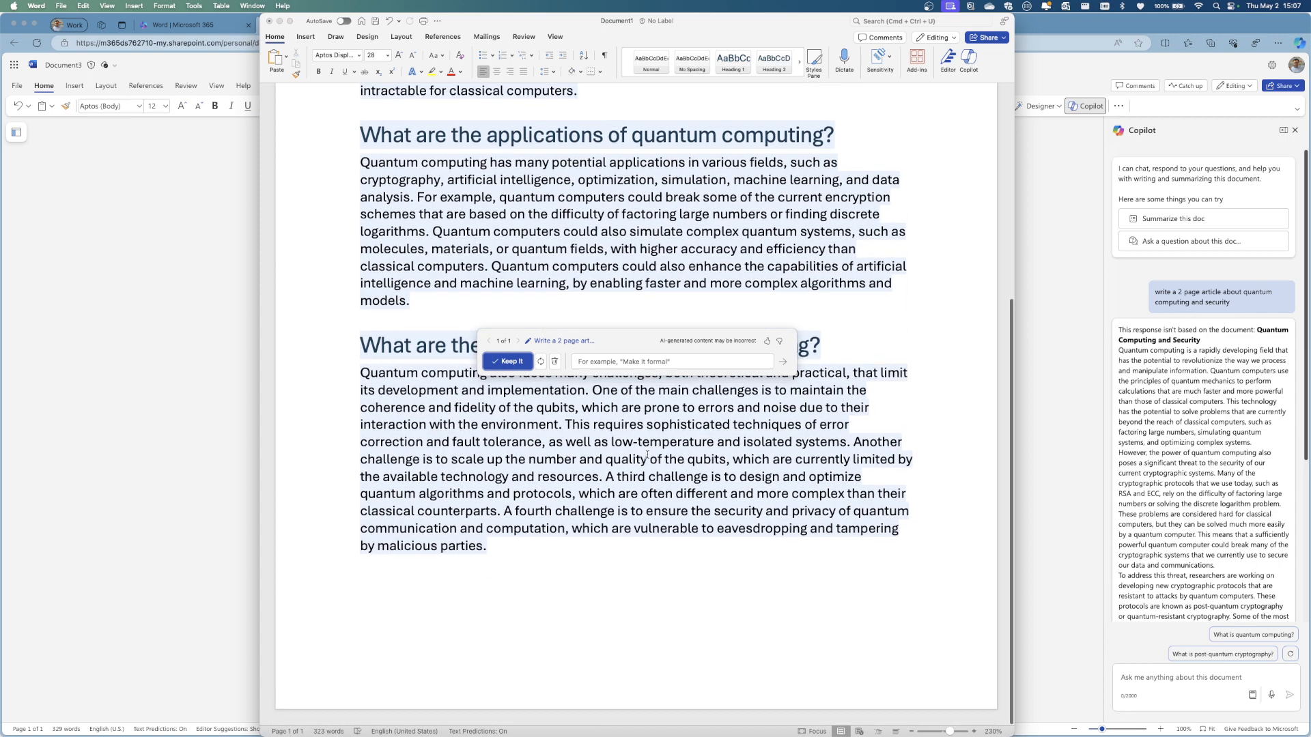
{"action": "scroll", "coordinate": [550, 385], "scroll_direction": "up", "scroll_amount": 8}
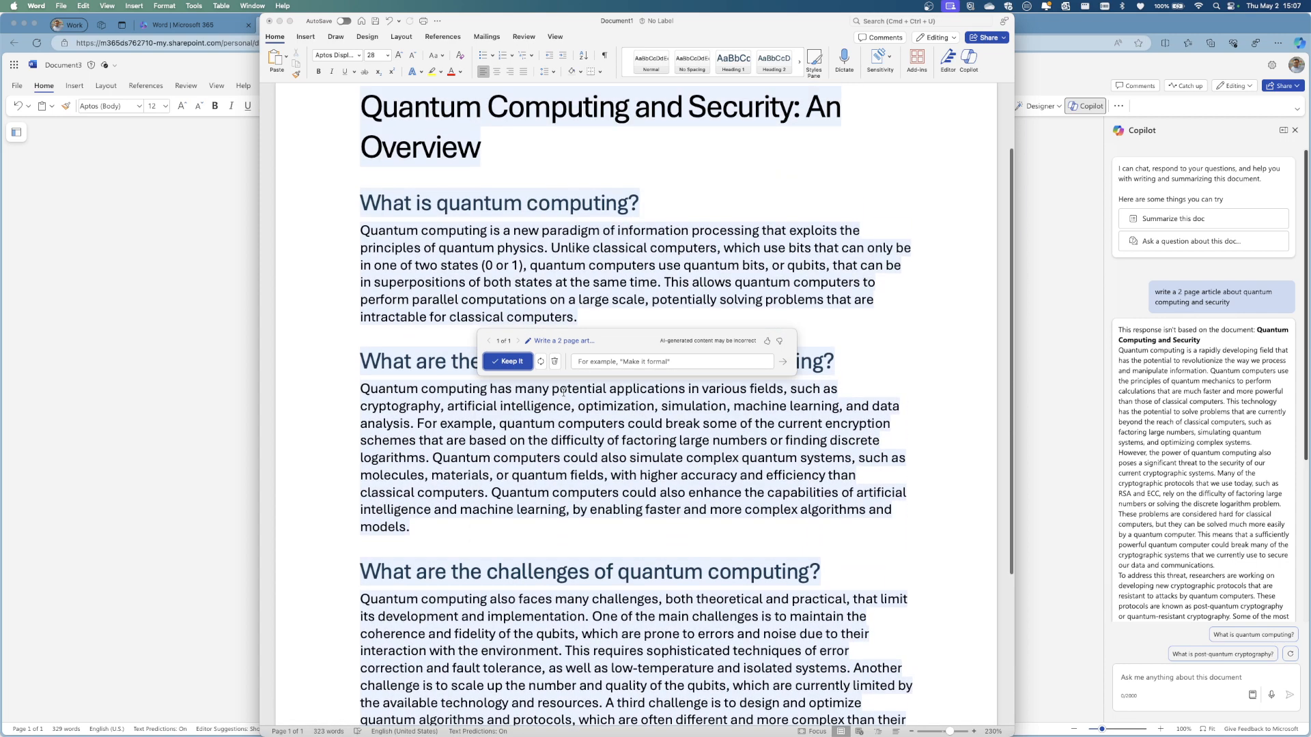
{"action": "scroll", "coordinate": [564, 394], "scroll_direction": "down", "scroll_amount": 9}
{"action": "scroll", "coordinate": [563, 394], "scroll_direction": "up", "scroll_amount": 1}
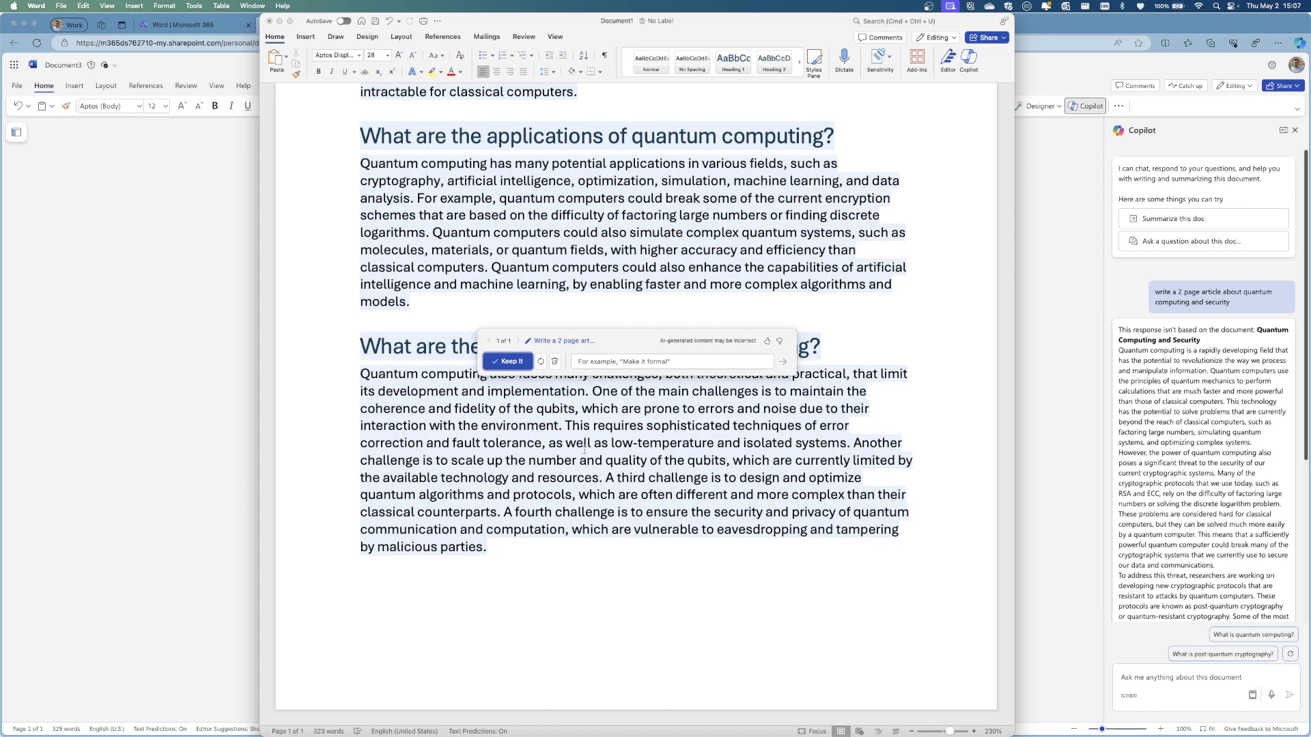
{"action": "scroll", "coordinate": [546, 389], "scroll_direction": "up", "scroll_amount": 8}
{"action": "scroll", "coordinate": [595, 397], "scroll_direction": "down", "scroll_amount": 8}
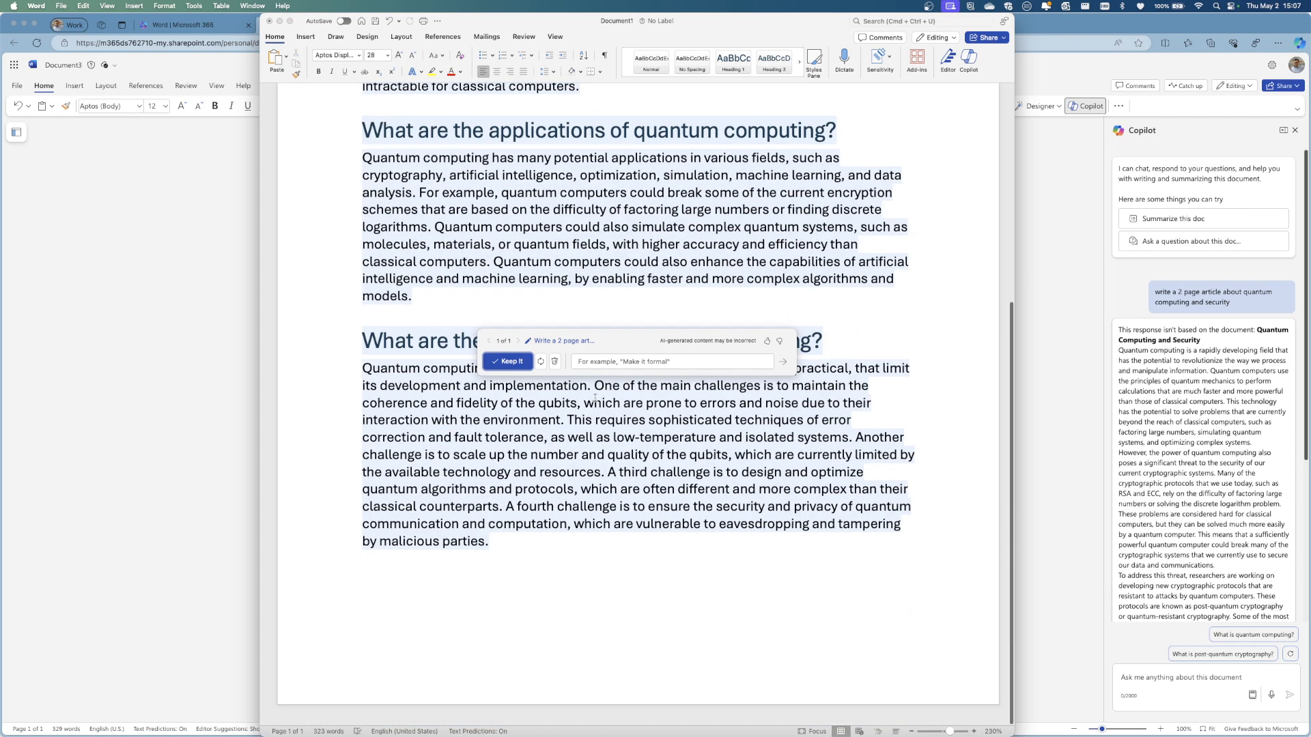
Regenerate the draft with the refinement "make it longer" and look over the extended text
{"action": "left_click", "coordinate": [617, 362]}
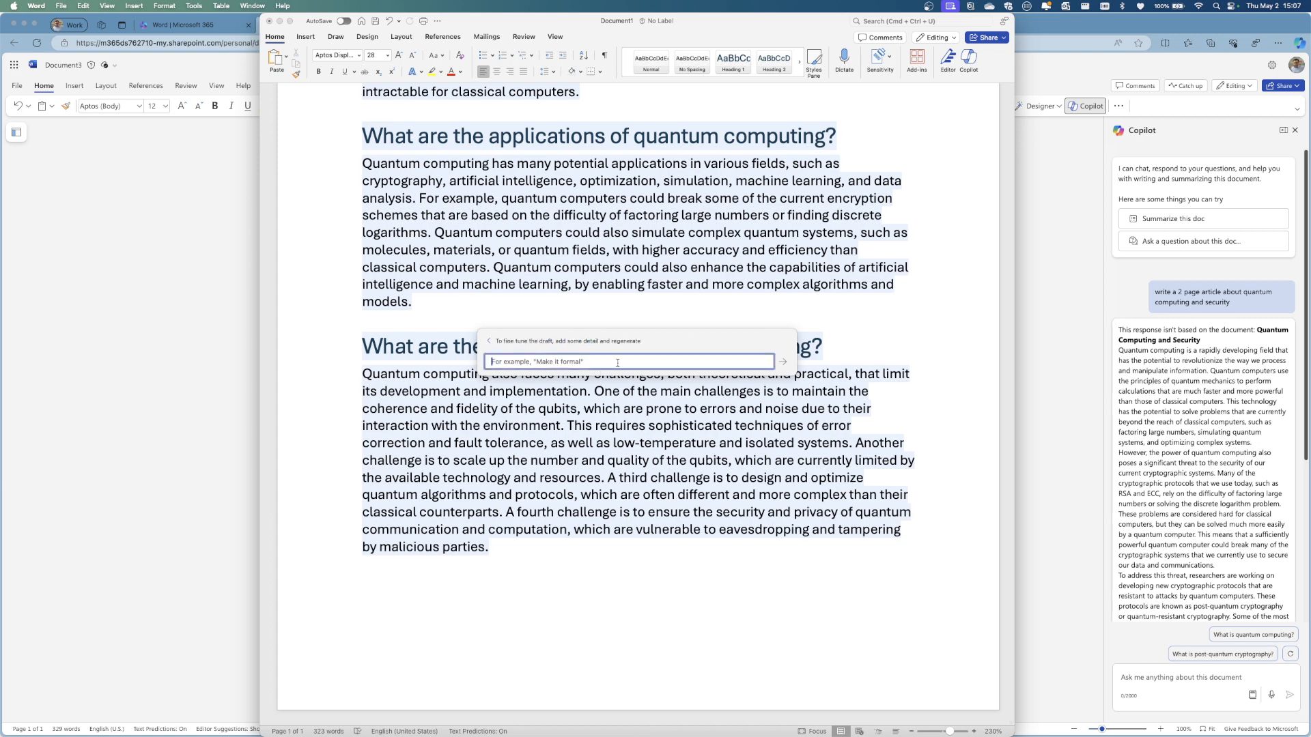
{"action": "type", "text": "make it longer"}
{"action": "key", "text": "Return"}
{"action": "key", "text": "BackSpace"}
{"action": "left_click", "coordinate": [783, 363]}
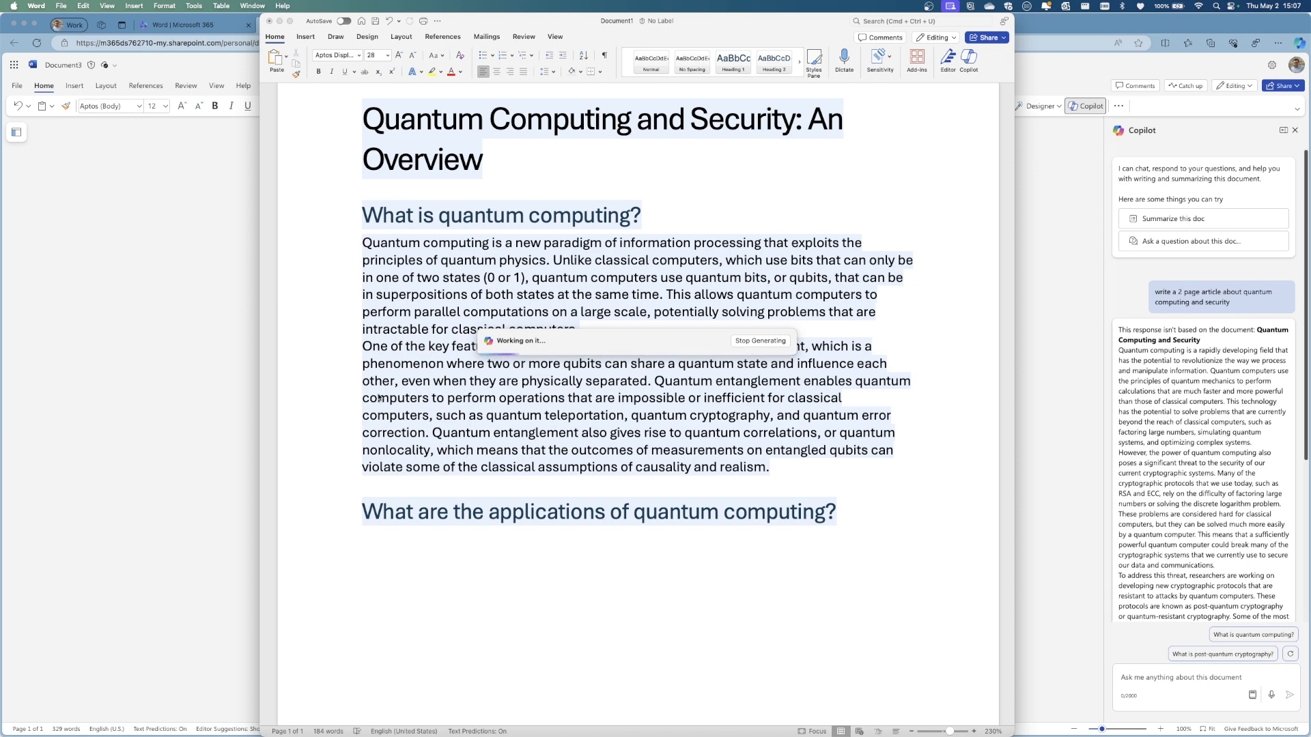
{"action": "scroll", "coordinate": [476, 416], "scroll_direction": "down", "scroll_amount": 4}
{"action": "scroll", "coordinate": [475, 416], "scroll_direction": "down", "scroll_amount": 1}
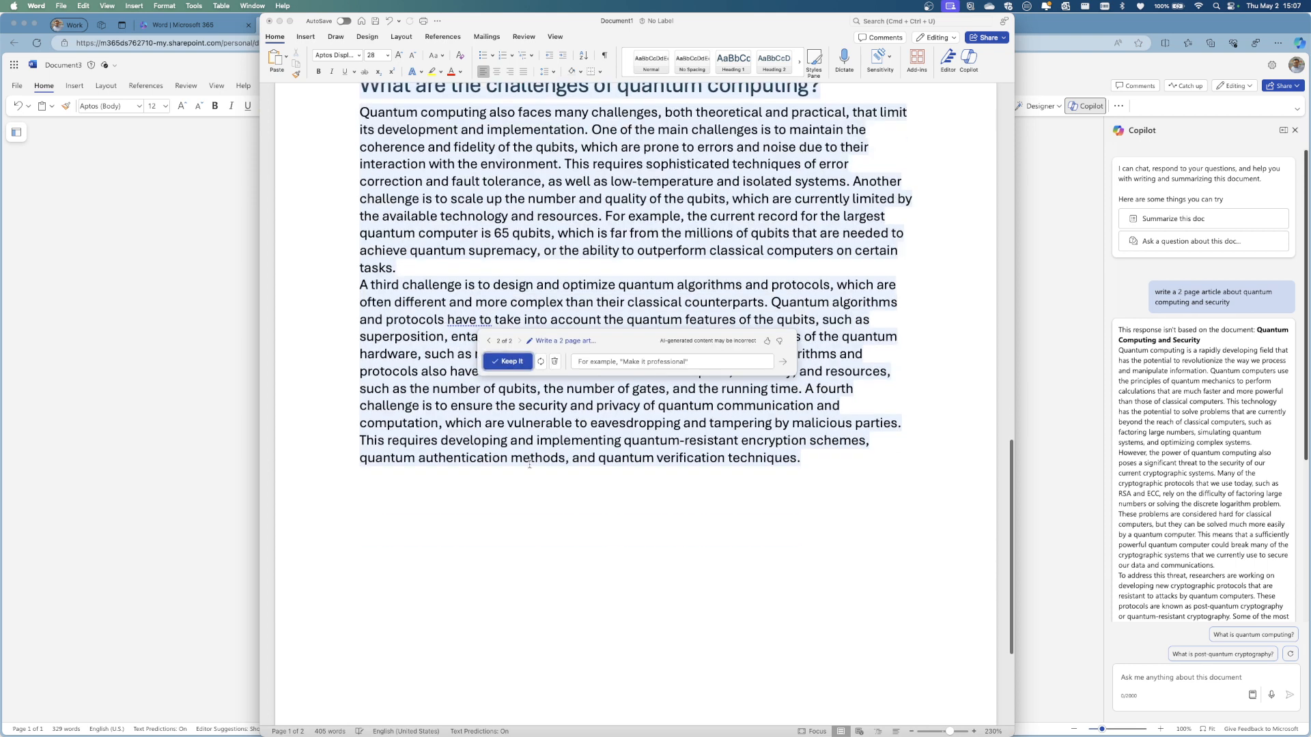
{"action": "scroll", "coordinate": [525, 471], "scroll_direction": "up", "scroll_amount": 2}
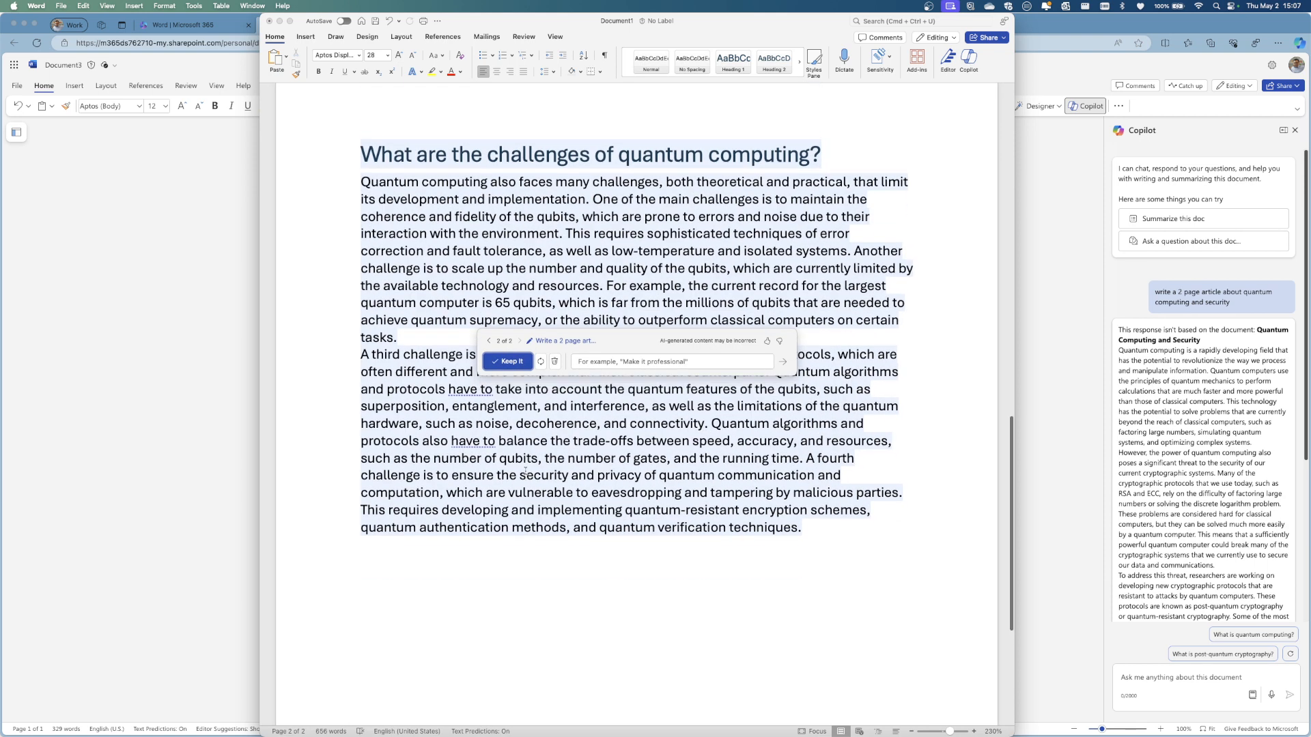
Look over the extended Copilot draft, including the challenges section, and keep it in the document
{"action": "scroll", "coordinate": [525, 471], "scroll_direction": "up", "scroll_amount": 1}
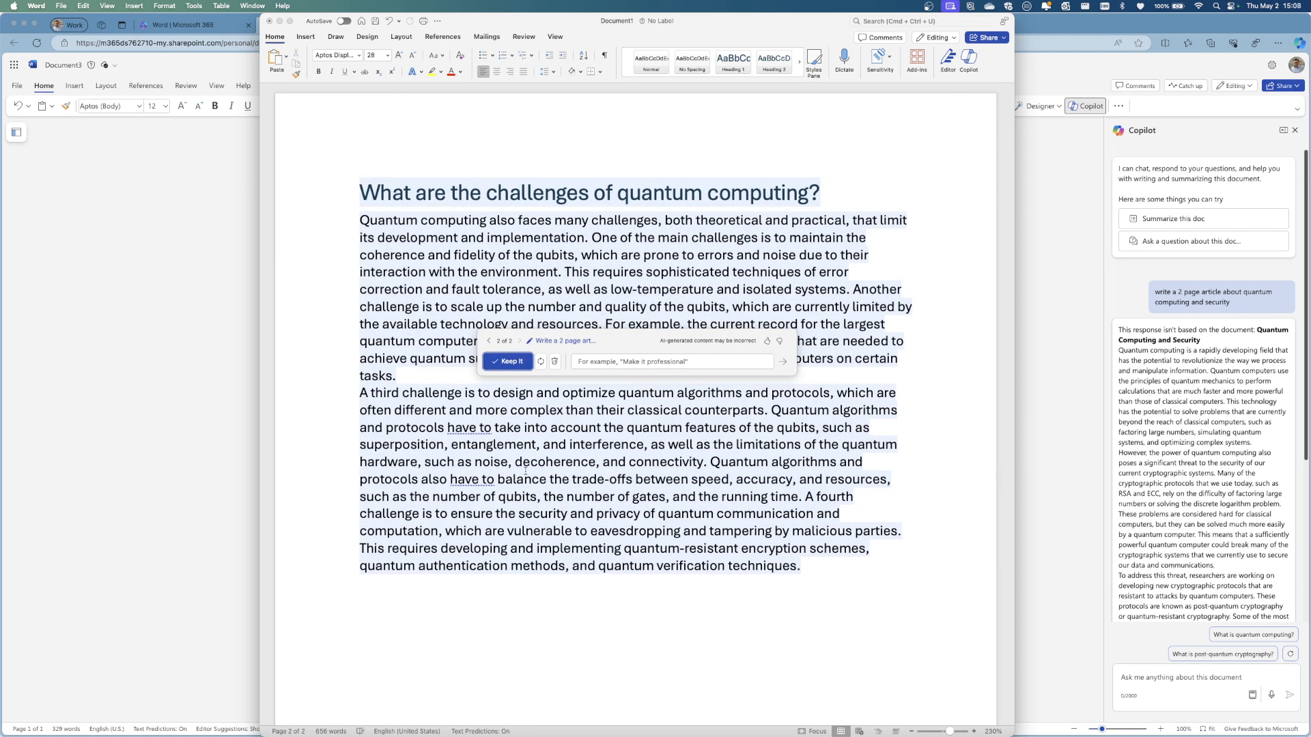
{"action": "scroll", "coordinate": [525, 471], "scroll_direction": "up", "scroll_amount": 10}
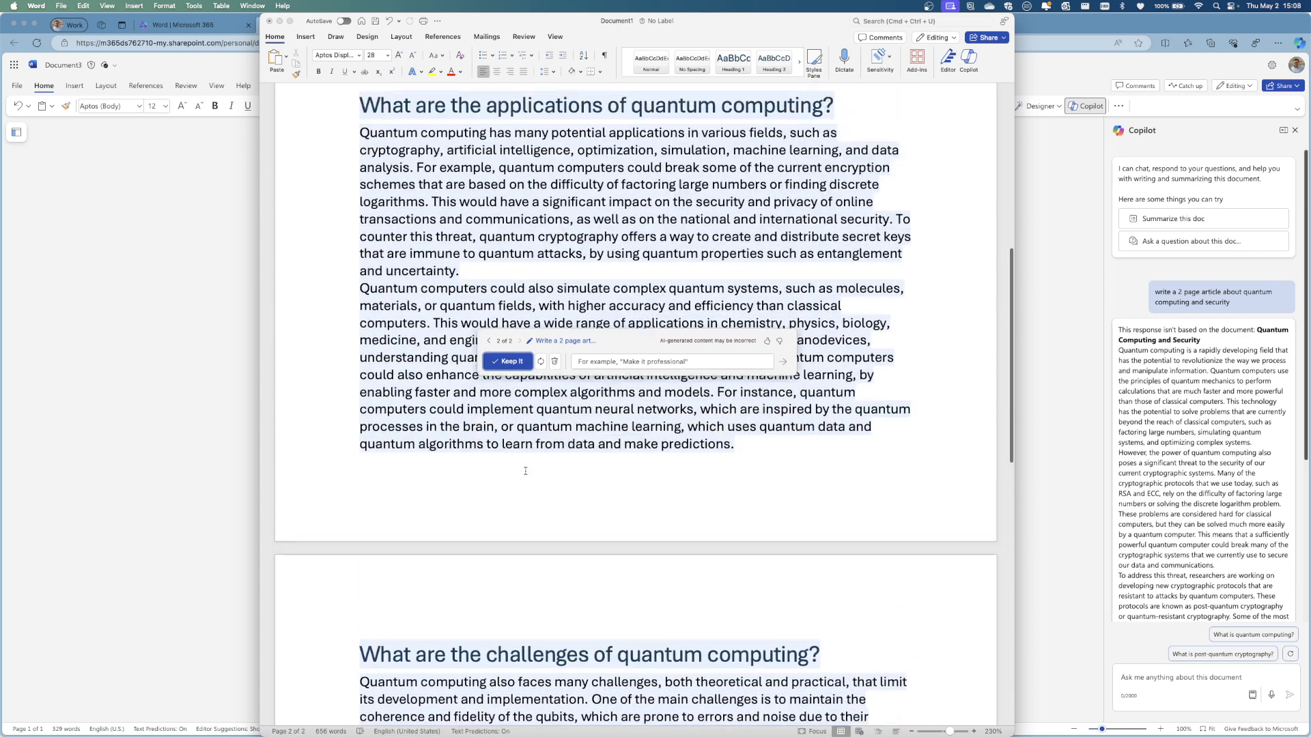
{"action": "scroll", "coordinate": [525, 471], "scroll_direction": "down", "scroll_amount": 17}
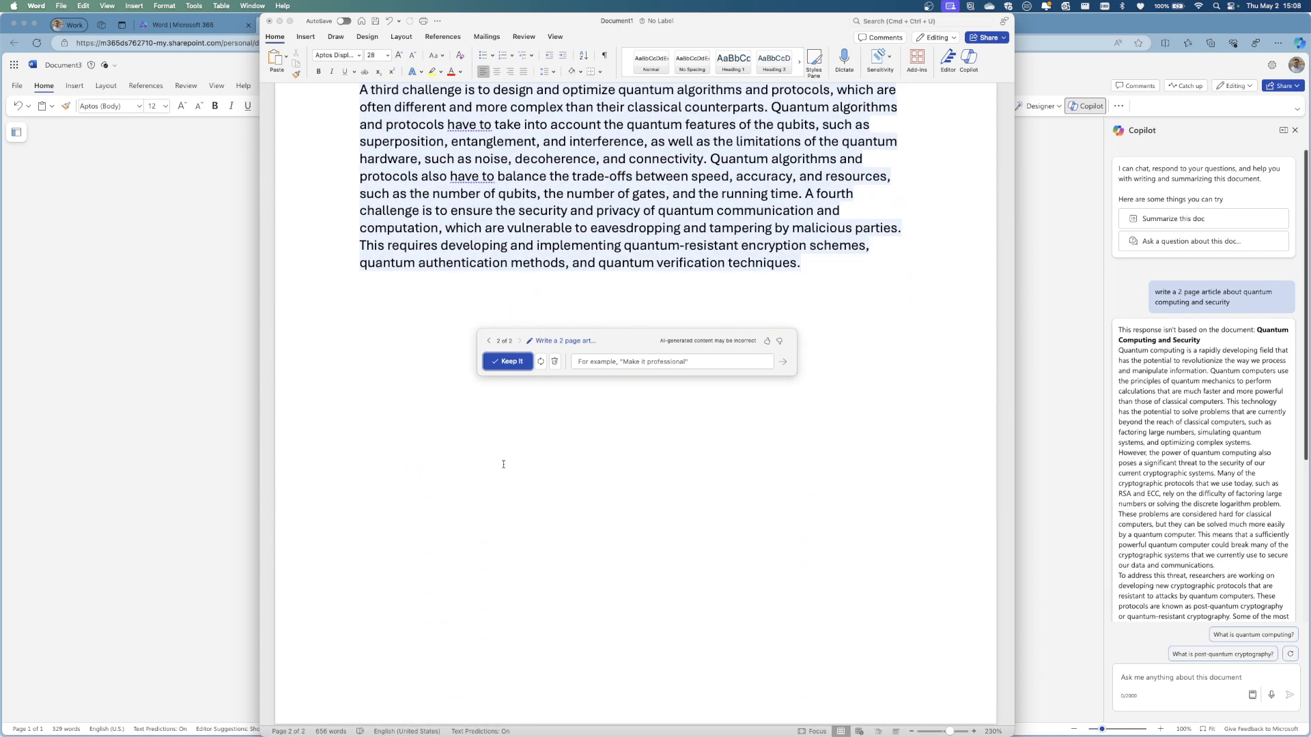
{"action": "scroll", "coordinate": [507, 438], "scroll_direction": "up", "scroll_amount": 20}
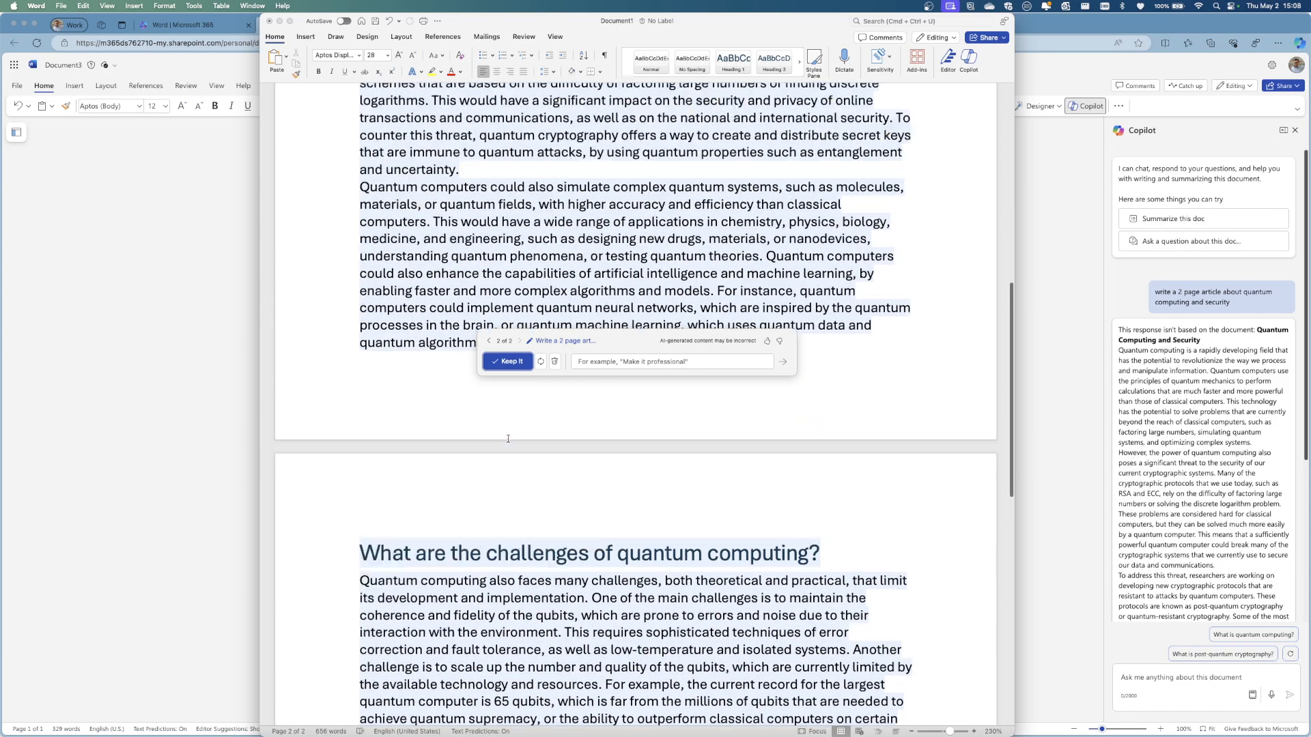
{"action": "scroll", "coordinate": [508, 438], "scroll_direction": "down", "scroll_amount": 10}
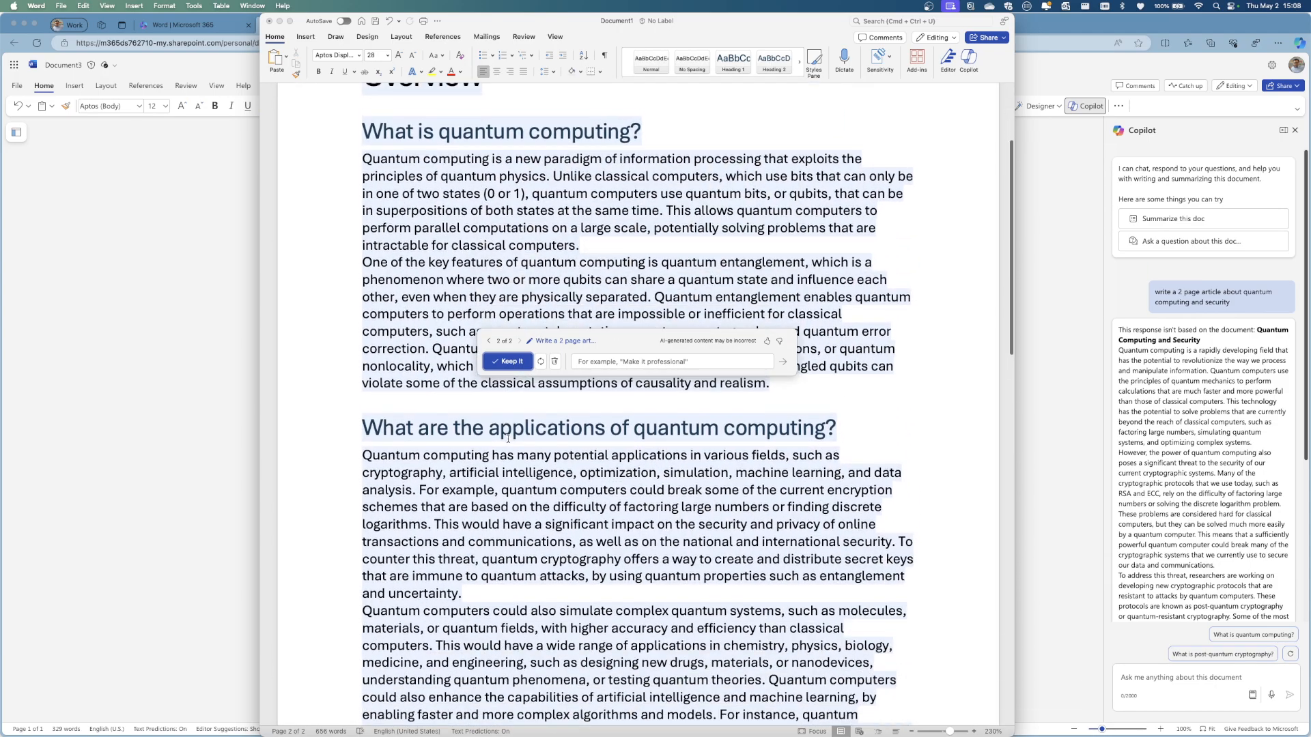
{"action": "scroll", "coordinate": [507, 438], "scroll_direction": "down", "scroll_amount": 15}
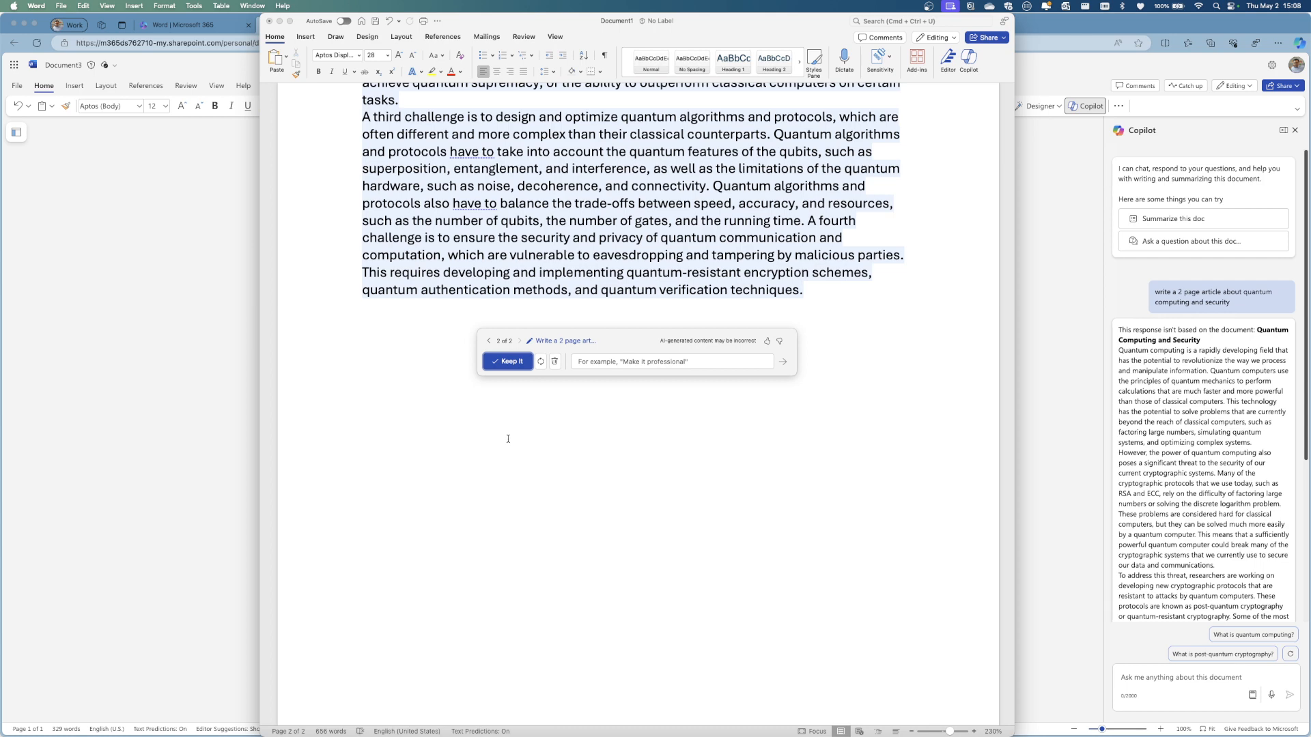
{"action": "scroll", "coordinate": [603, 293], "scroll_direction": "up", "scroll_amount": 5}
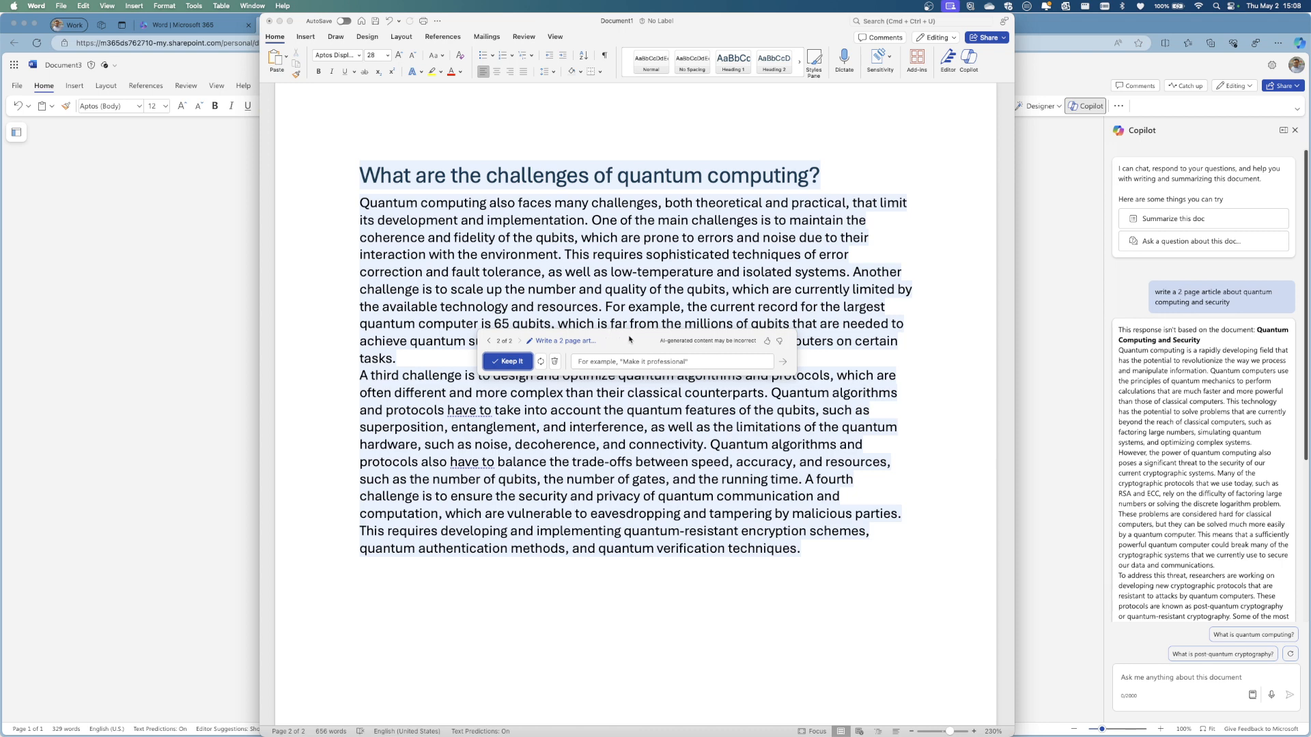
{"action": "left_click_drag", "start_coordinate": [628, 340], "coordinate": [630, 325]}
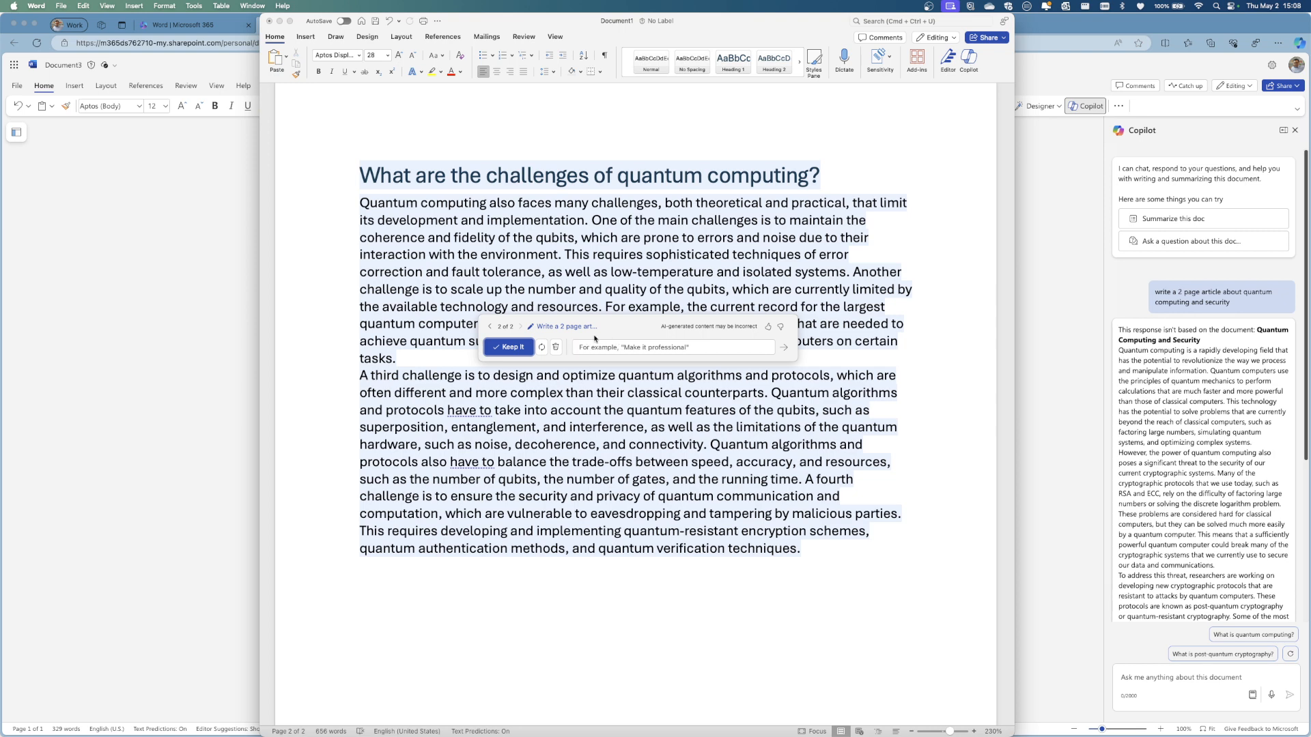
{"action": "mouse_move", "coordinate": [622, 328]}
{"action": "left_mouse_down"}
{"action": "mouse_move", "coordinate": [627, 339]}
{"action": "mouse_move", "coordinate": [624, 329]}
{"action": "left_mouse_up"}
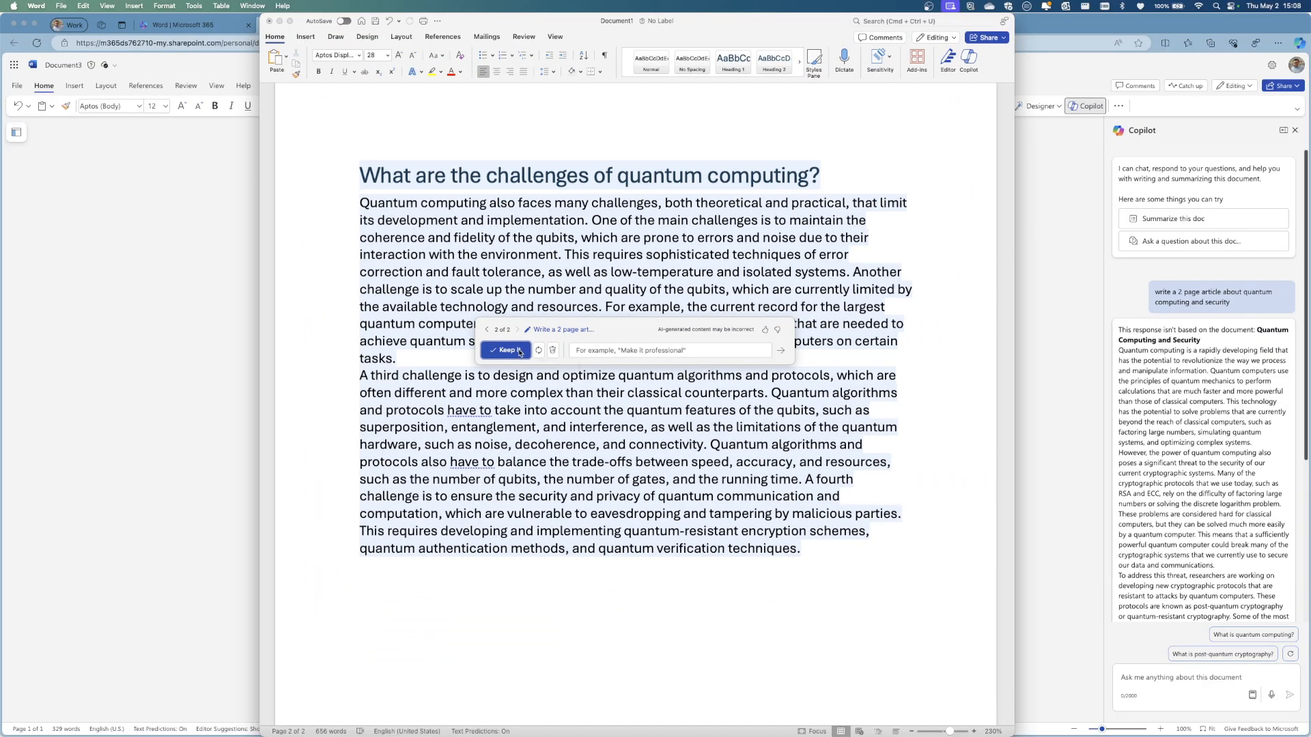
{"action": "left_click", "coordinate": [505, 350]}
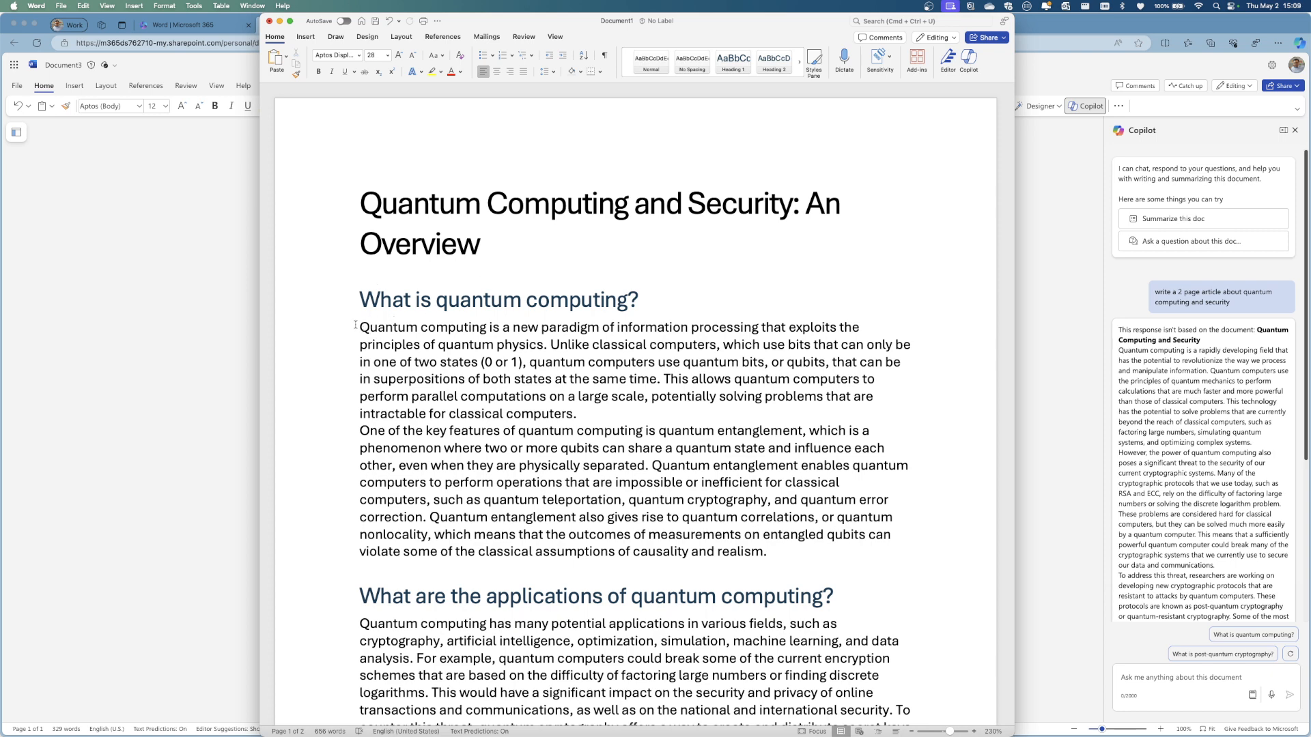
Rewrite the first paragraph under "What is quantum computing?" with Copilot and replace the original text with the suggestion
{"action": "left_click_drag", "start_coordinate": [362, 327], "coordinate": [574, 418]}
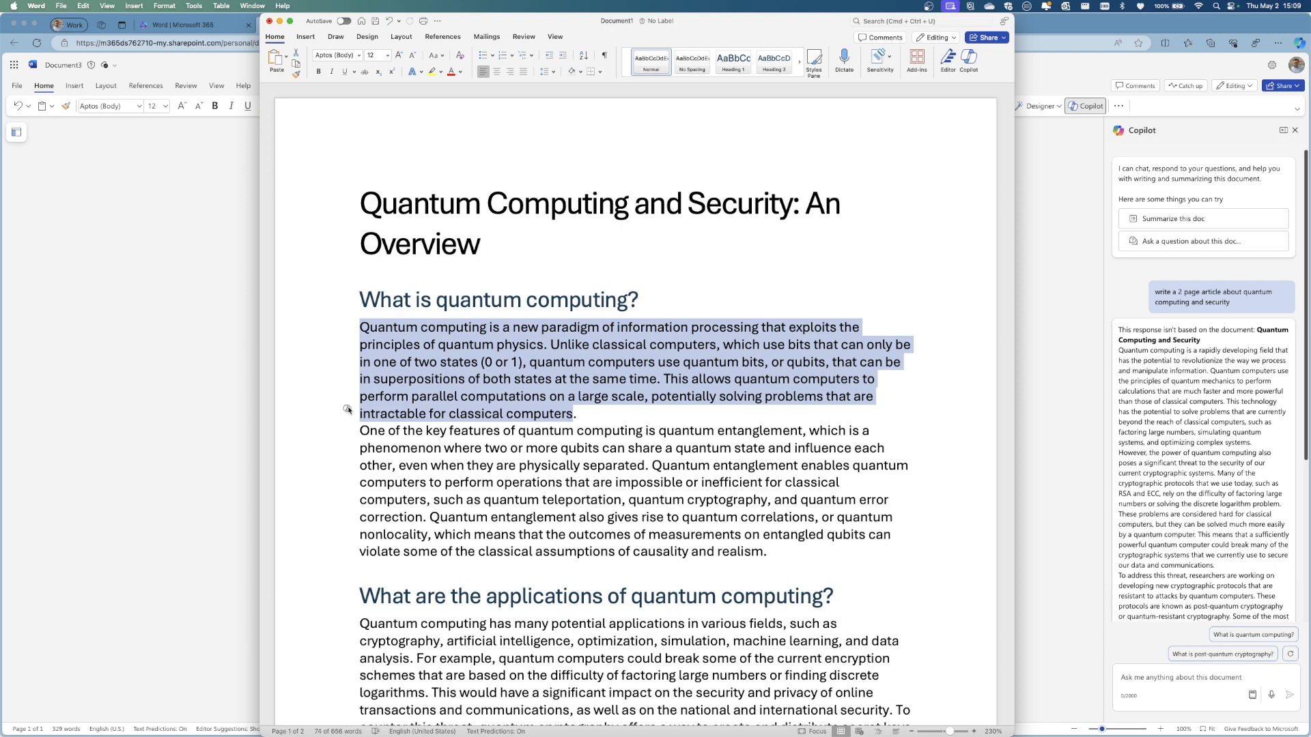
{"action": "left_click", "coordinate": [348, 409]}
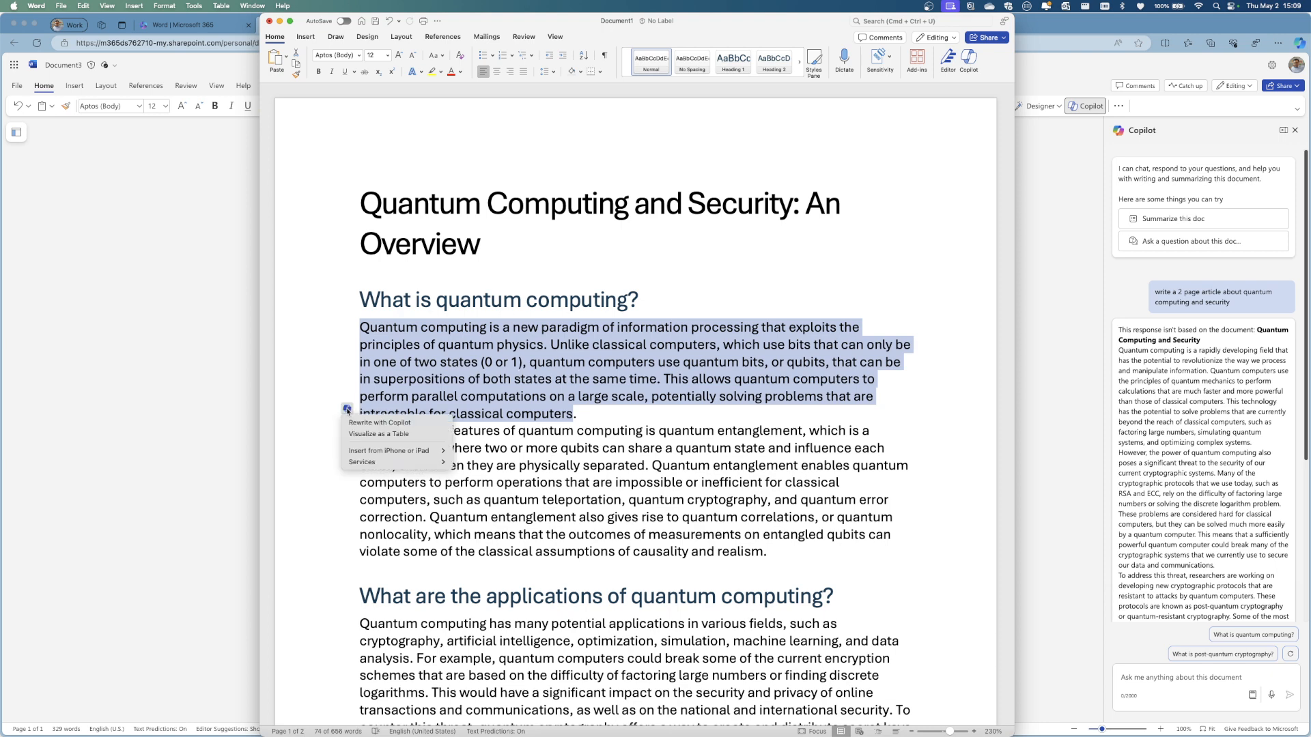
{"action": "left_click", "coordinate": [379, 425]}
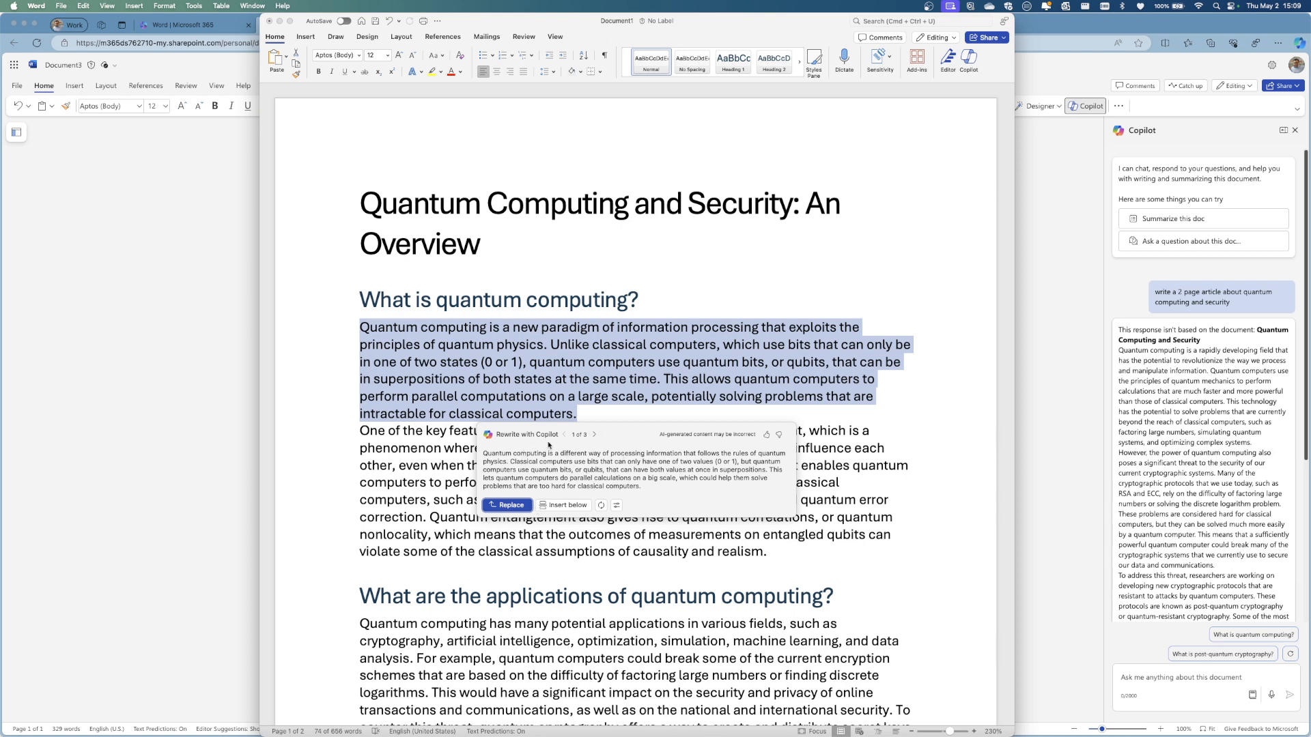
{"action": "left_click", "coordinate": [506, 505]}
Have Copilot visualize both paragraphs under "What are the applications of quantum computing?" as a table
{"action": "scroll", "coordinate": [464, 431], "scroll_direction": "down", "scroll_amount": 3}
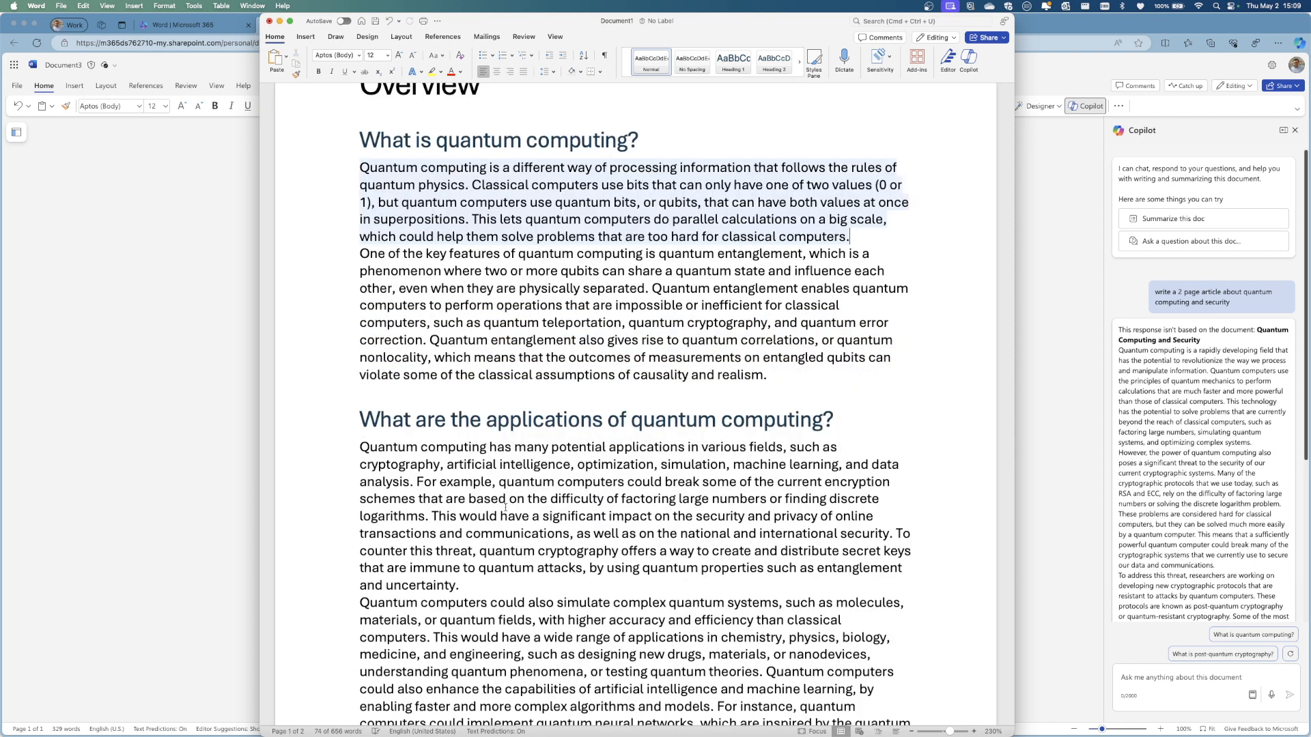
{"action": "scroll", "coordinate": [463, 432], "scroll_direction": "down", "scroll_amount": 5}
{"action": "scroll", "coordinate": [463, 432], "scroll_direction": "down", "scroll_amount": 1}
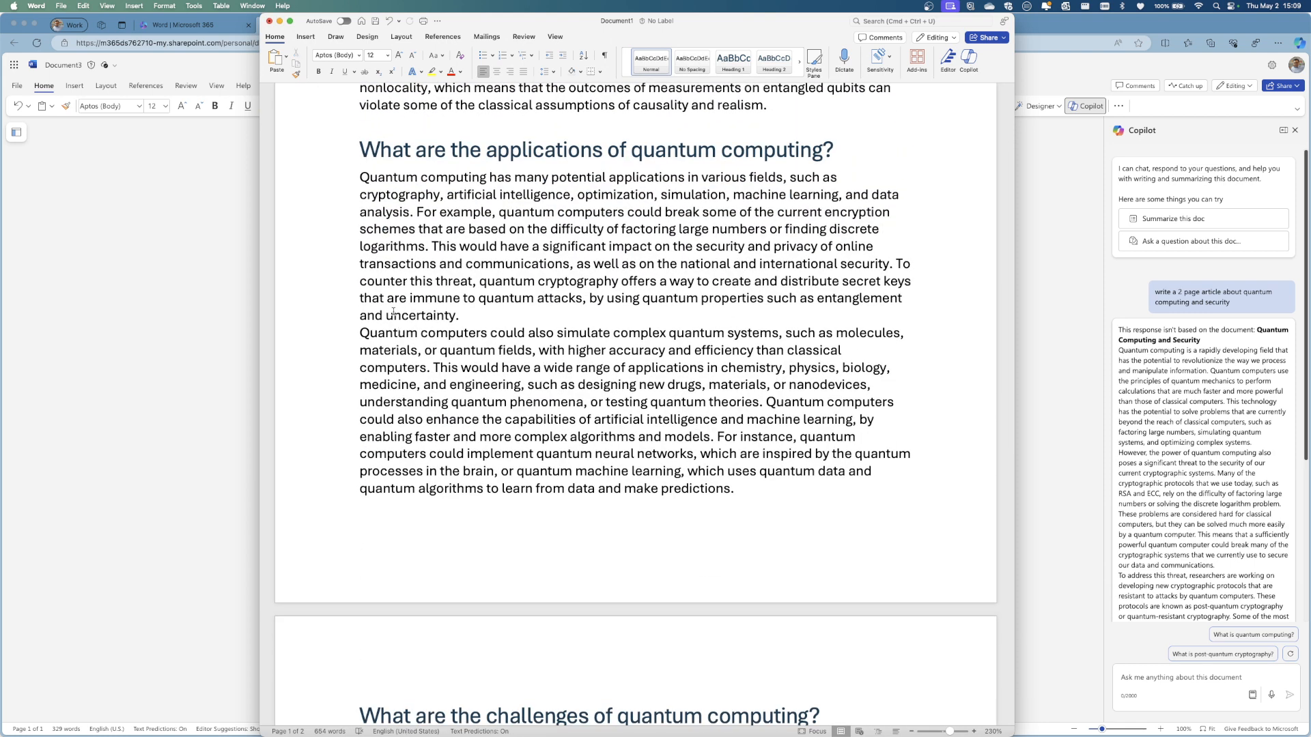
{"action": "left_click_drag", "start_coordinate": [359, 175], "coordinate": [742, 492]}
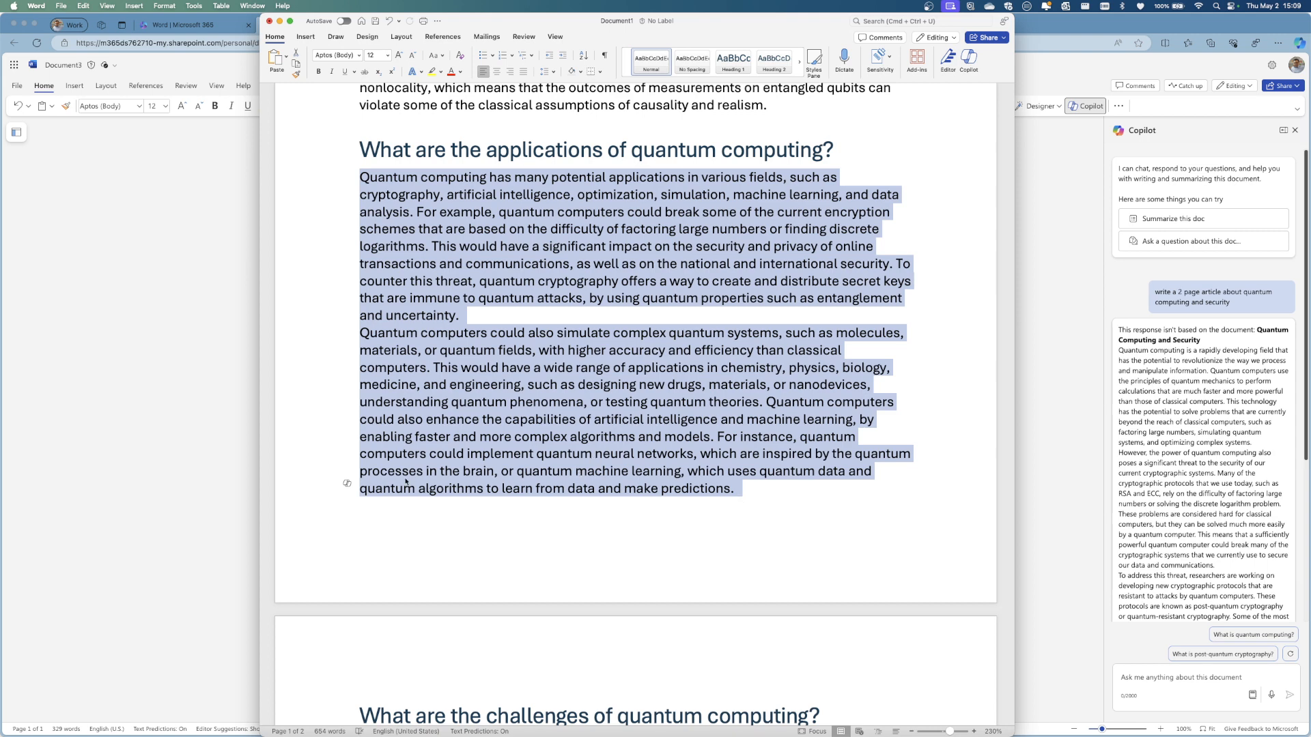
{"action": "left_click", "coordinate": [347, 483]}
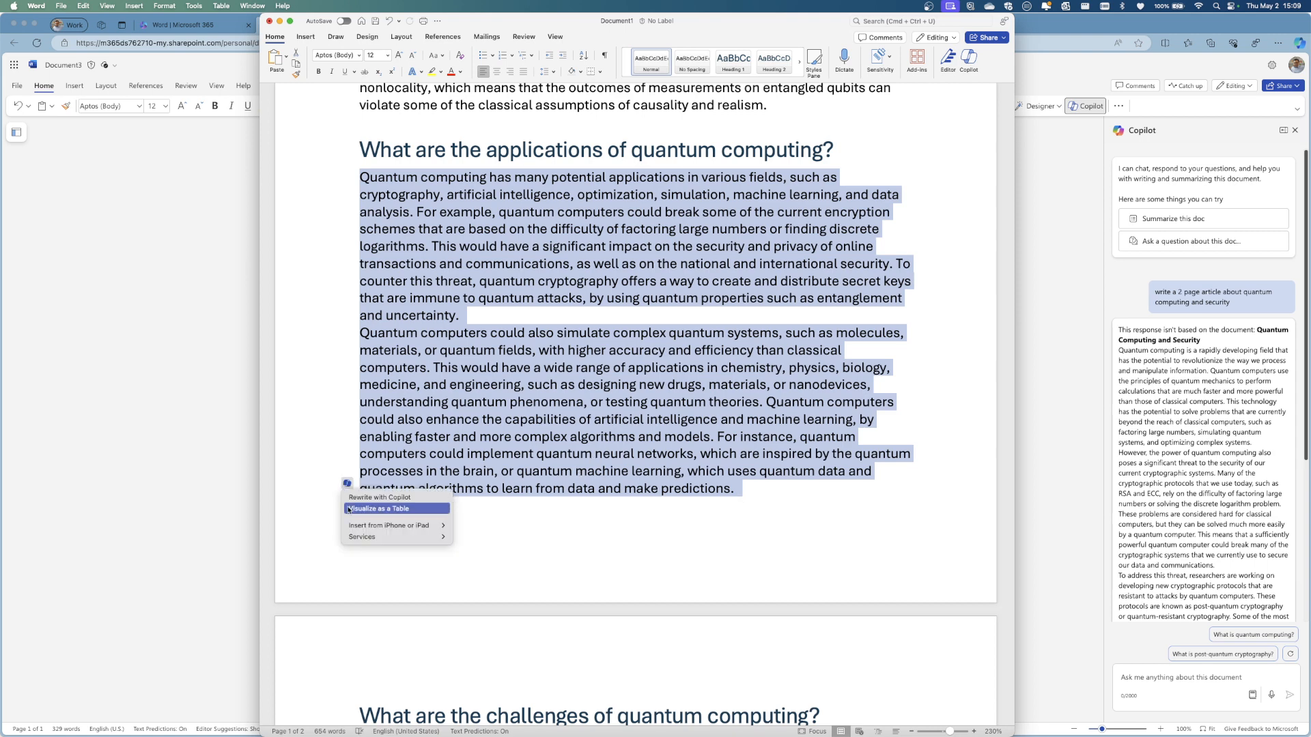
{"action": "left_click", "coordinate": [389, 511]}
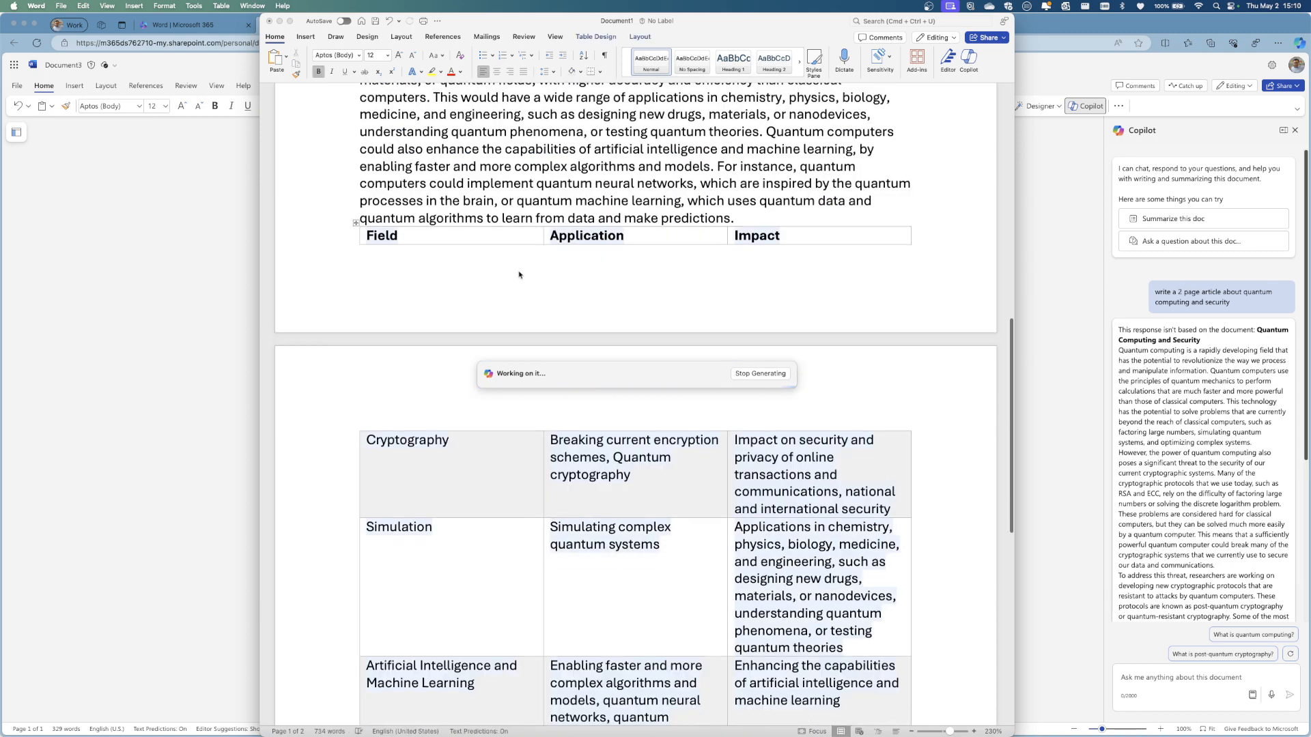
Compare the generated Field, Application and Impact table with its source paragraphs and keep it
{"action": "scroll", "coordinate": [518, 273], "scroll_direction": "up", "scroll_amount": 5}
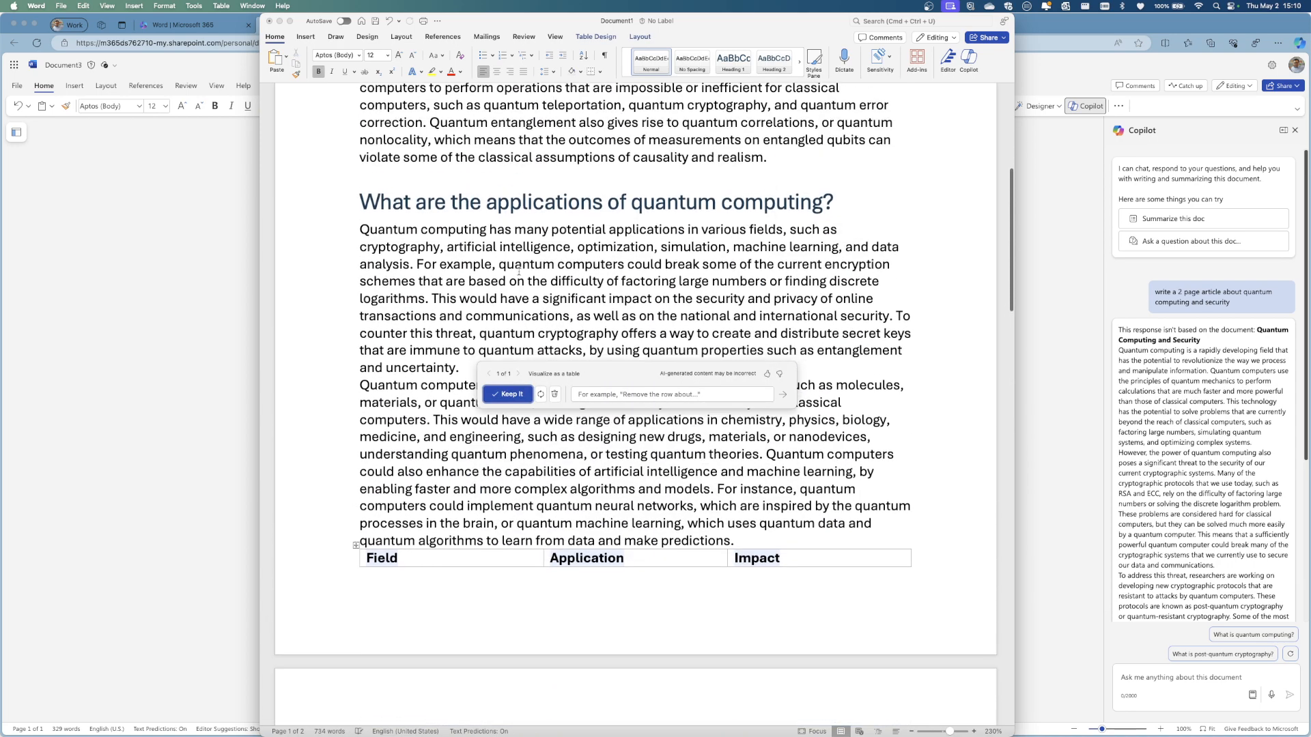
{"action": "scroll", "coordinate": [519, 271], "scroll_direction": "down", "scroll_amount": 5}
{"action": "scroll", "coordinate": [518, 271], "scroll_direction": "up", "scroll_amount": 3}
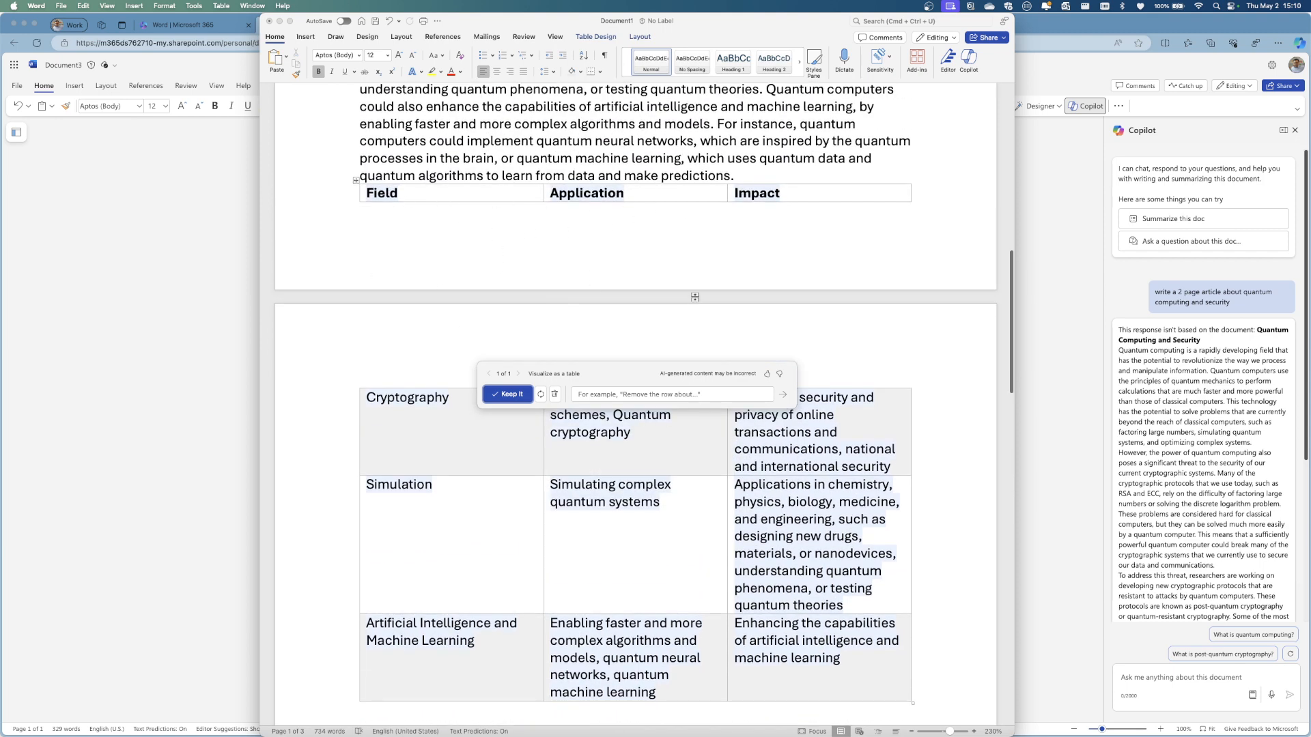
{"action": "scroll", "coordinate": [790, 483], "scroll_direction": "down", "scroll_amount": 5}
{"action": "scroll", "coordinate": [791, 483], "scroll_direction": "up", "scroll_amount": 8}
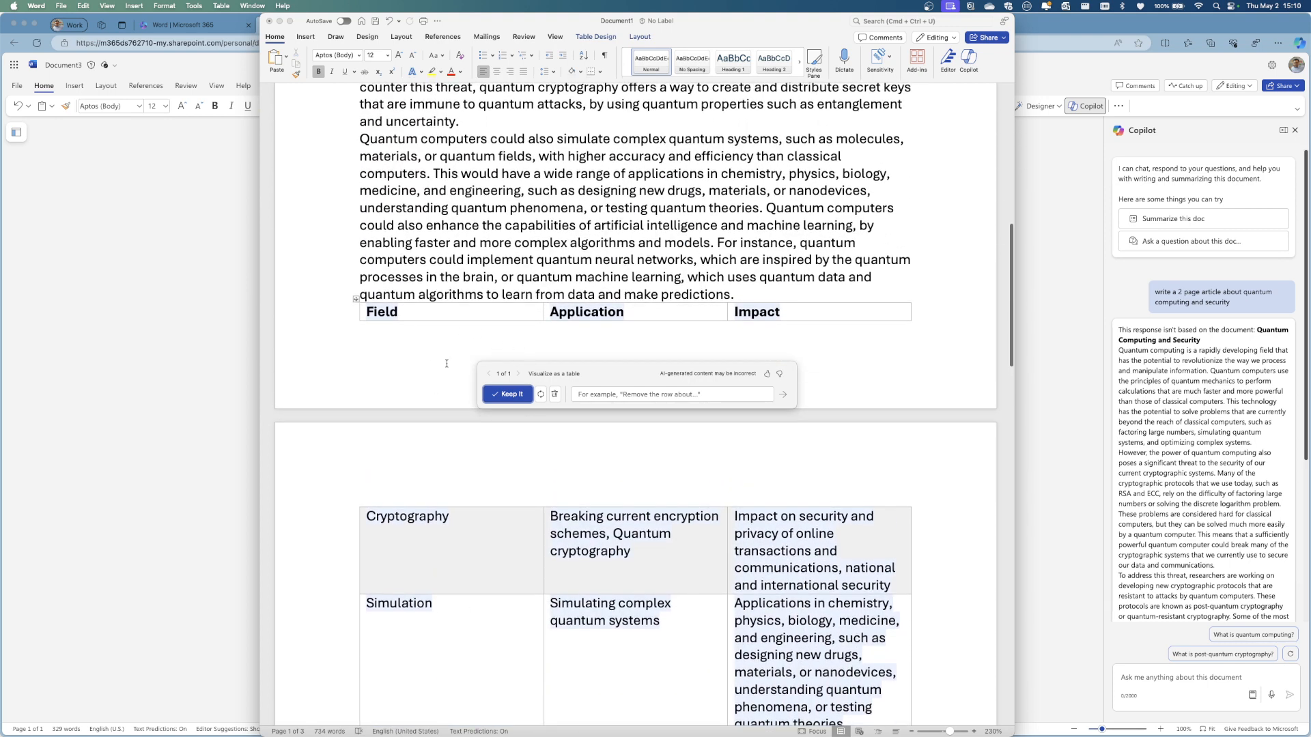
{"action": "left_click", "coordinate": [493, 394]}
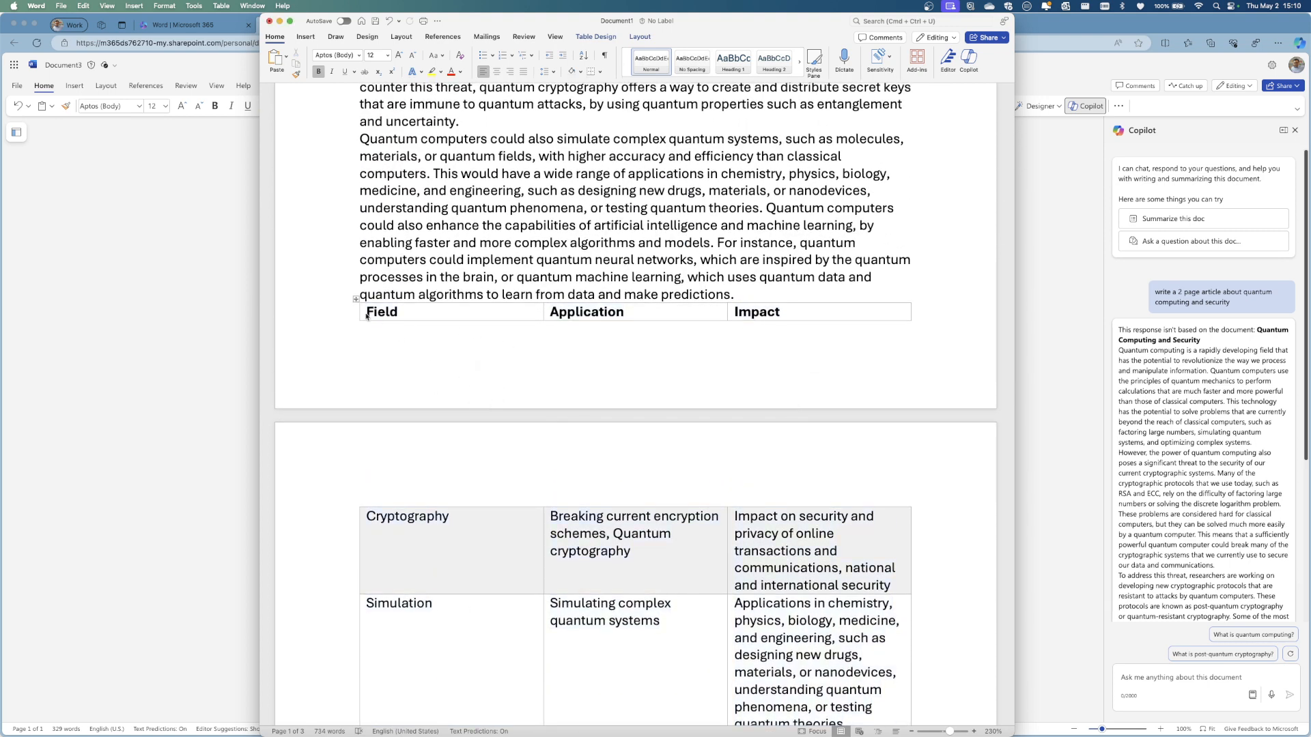
Review the whole article from the title through the new table to the end of the challenges section
{"action": "left_click", "coordinate": [742, 296]}
{"action": "scroll", "coordinate": [665, 444], "scroll_direction": "down", "scroll_amount": 11}
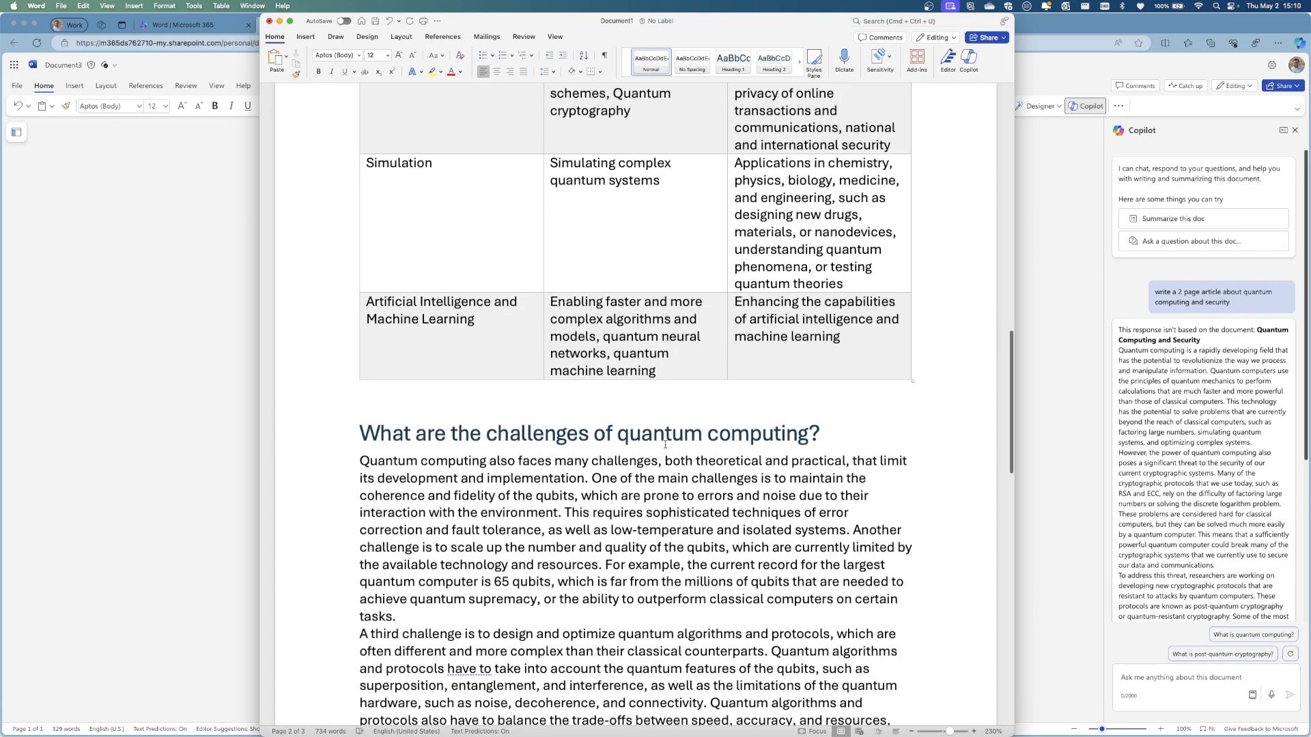
{"action": "scroll", "coordinate": [665, 444], "scroll_direction": "up", "scroll_amount": 20}
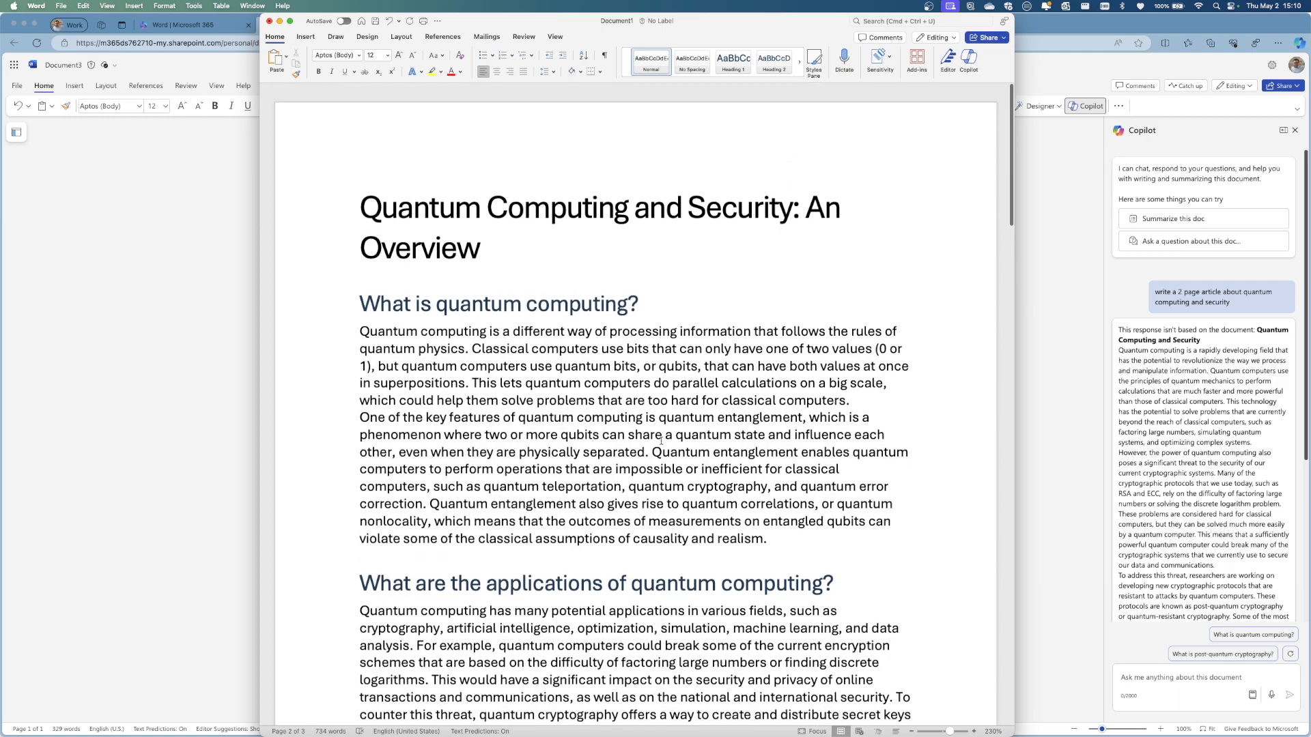
{"action": "scroll", "coordinate": [661, 440], "scroll_direction": "down", "scroll_amount": 20}
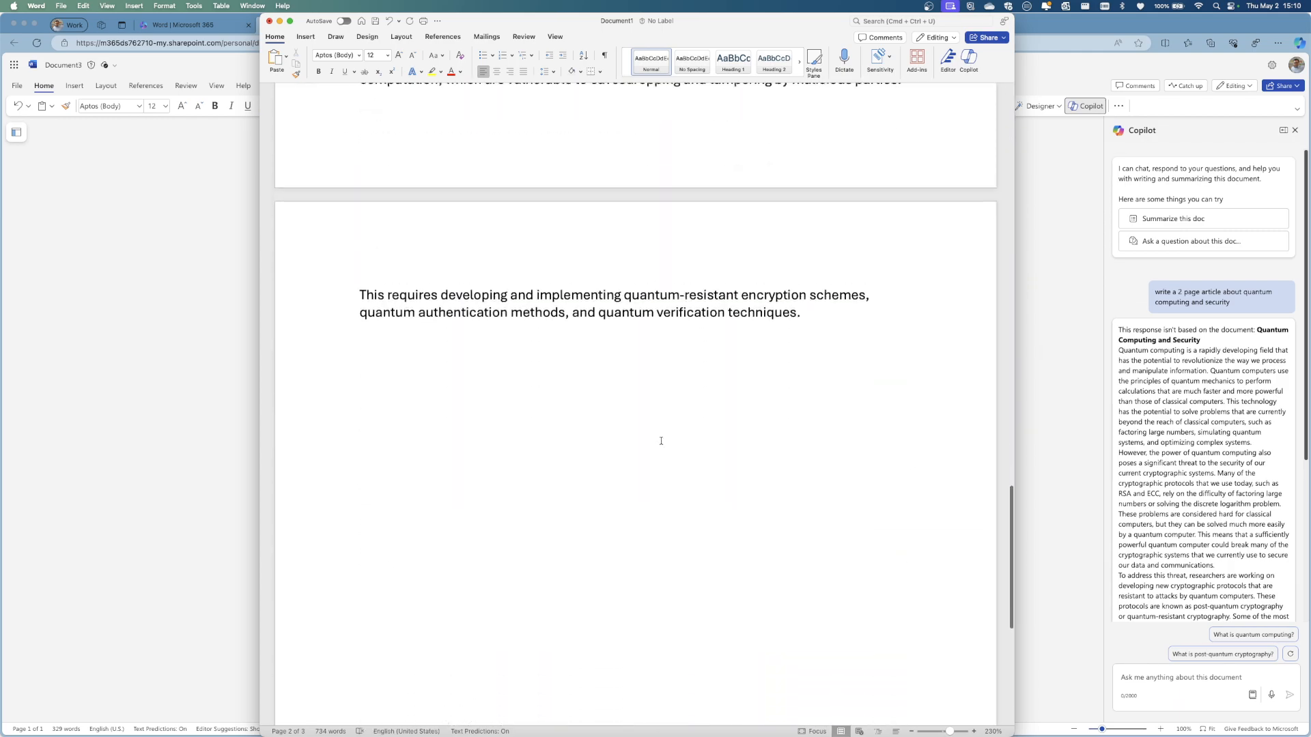
{"action": "scroll", "coordinate": [661, 441], "scroll_direction": "up", "scroll_amount": 20}
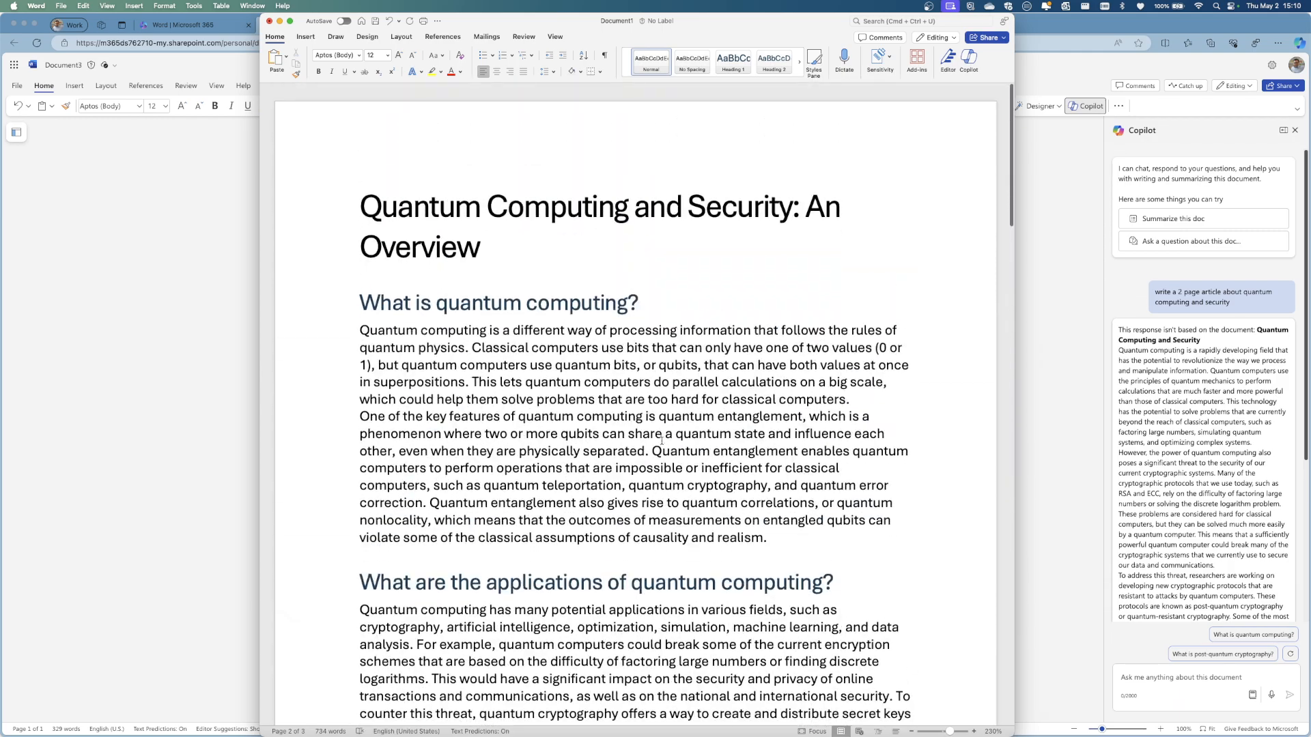
{"action": "scroll", "coordinate": [661, 441], "scroll_direction": "down", "scroll_amount": 2}
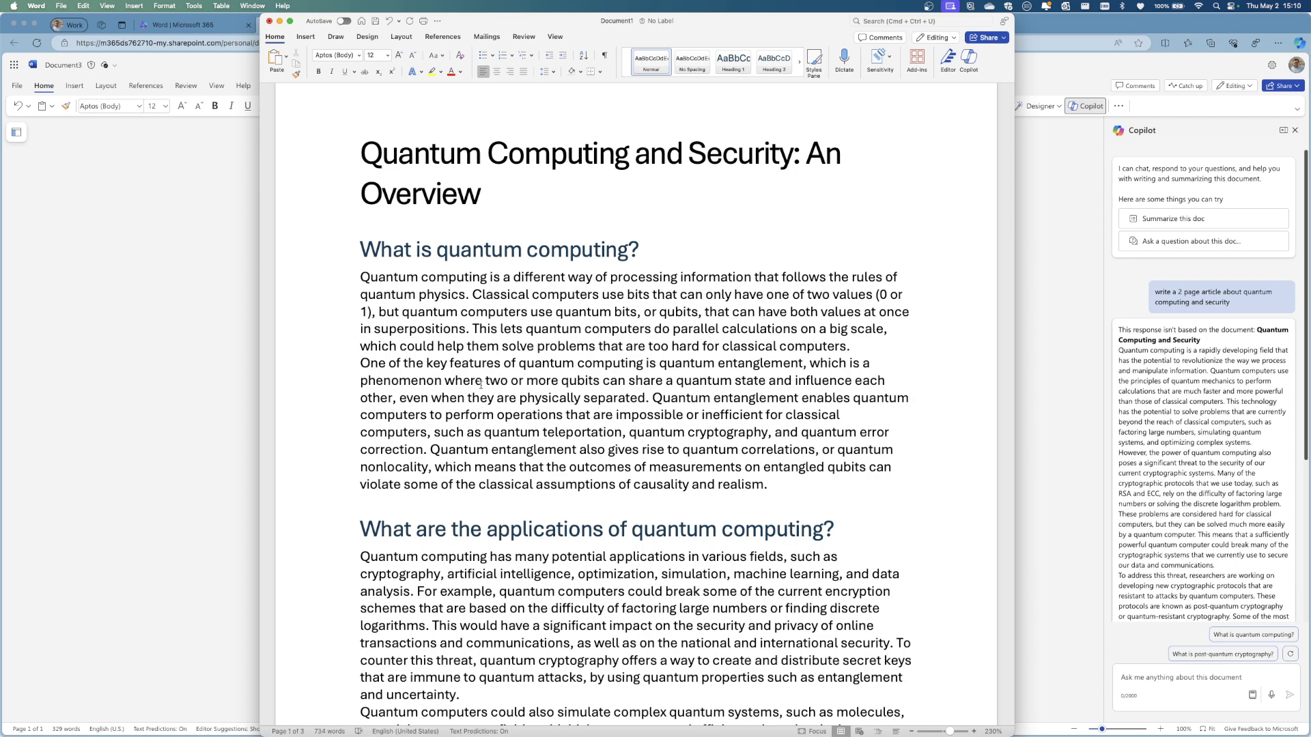
{"action": "scroll", "coordinate": [703, 428], "scroll_direction": "down", "scroll_amount": 20}
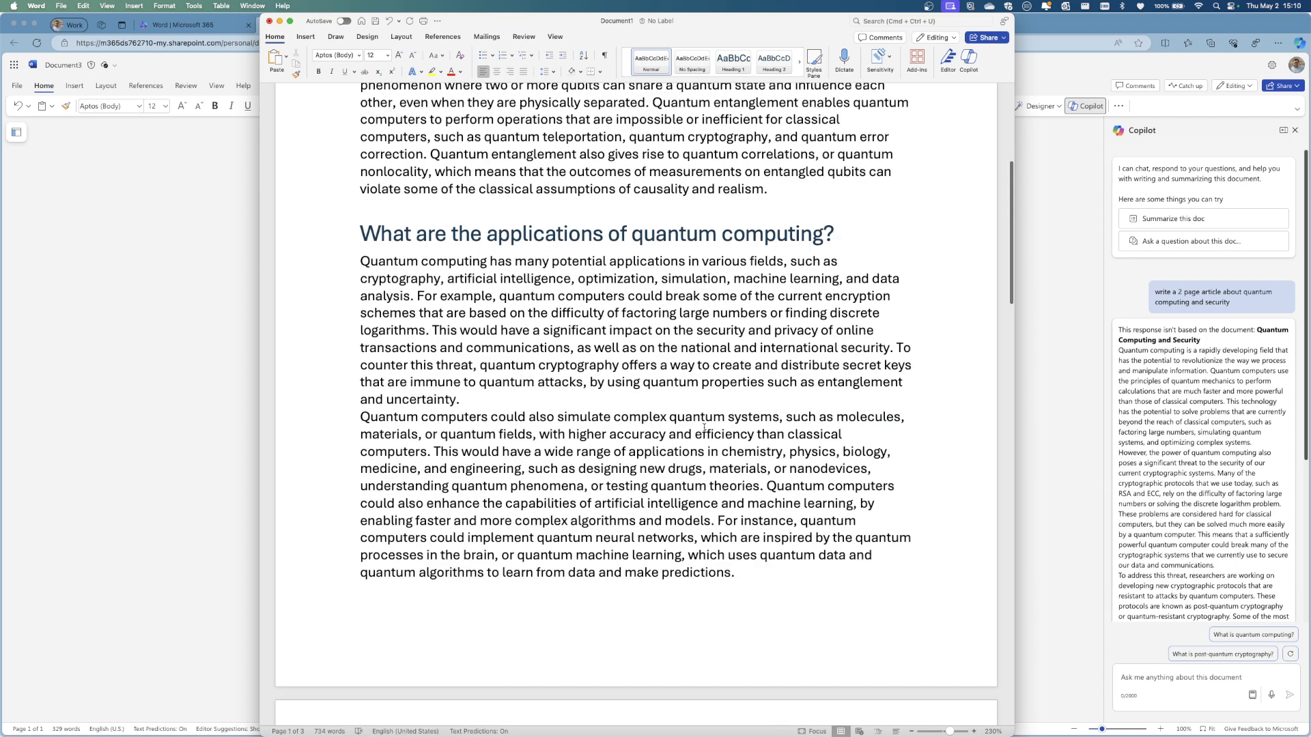
{"action": "scroll", "coordinate": [701, 431], "scroll_direction": "down", "scroll_amount": 6}
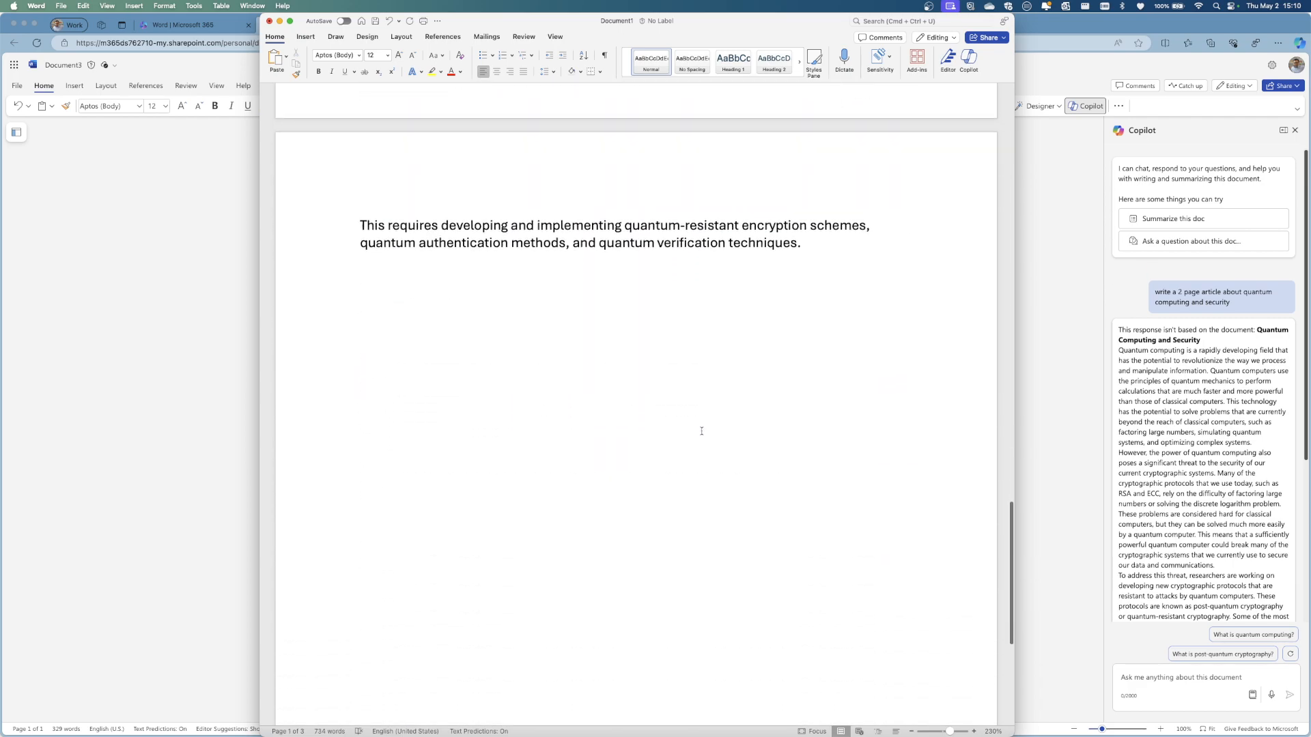
{"action": "scroll", "coordinate": [701, 431], "scroll_direction": "up", "scroll_amount": 20}
{"action": "scroll", "coordinate": [701, 431], "scroll_direction": "up", "scroll_amount": 14}
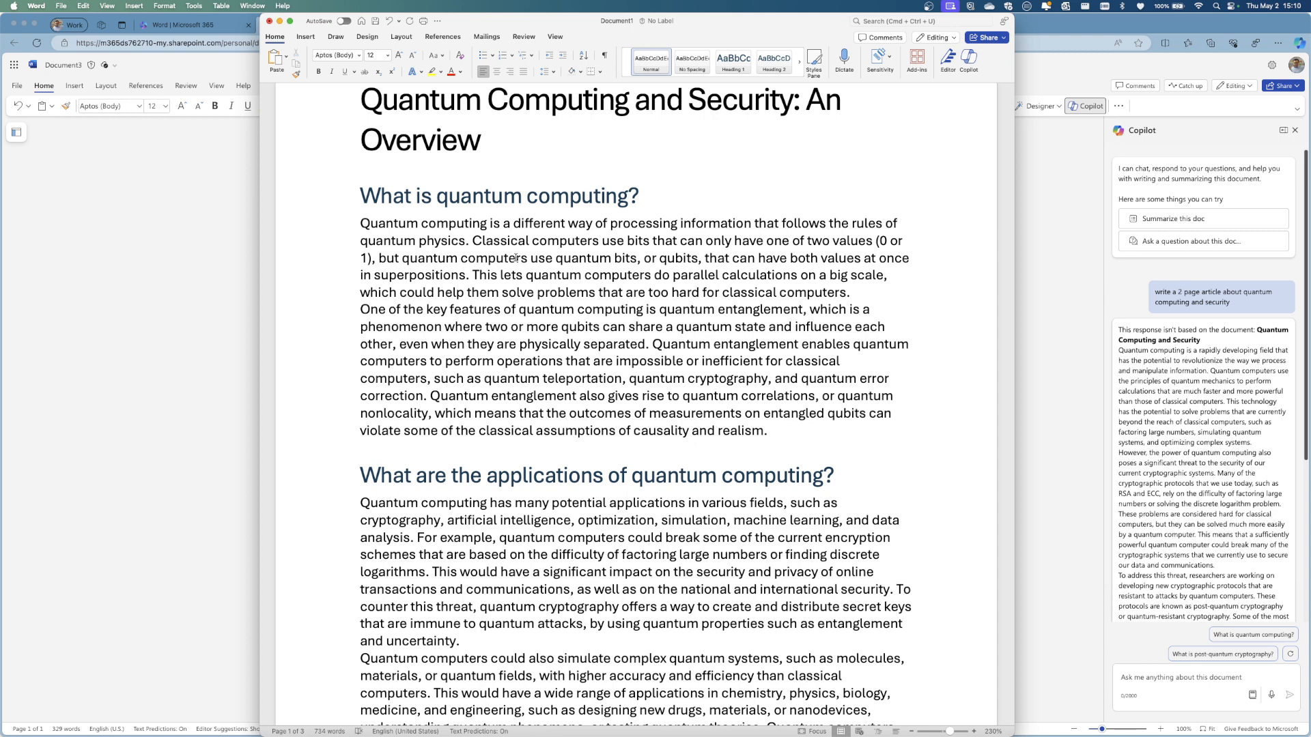
{"action": "scroll", "coordinate": [433, 154], "scroll_direction": "up", "scroll_amount": 2}
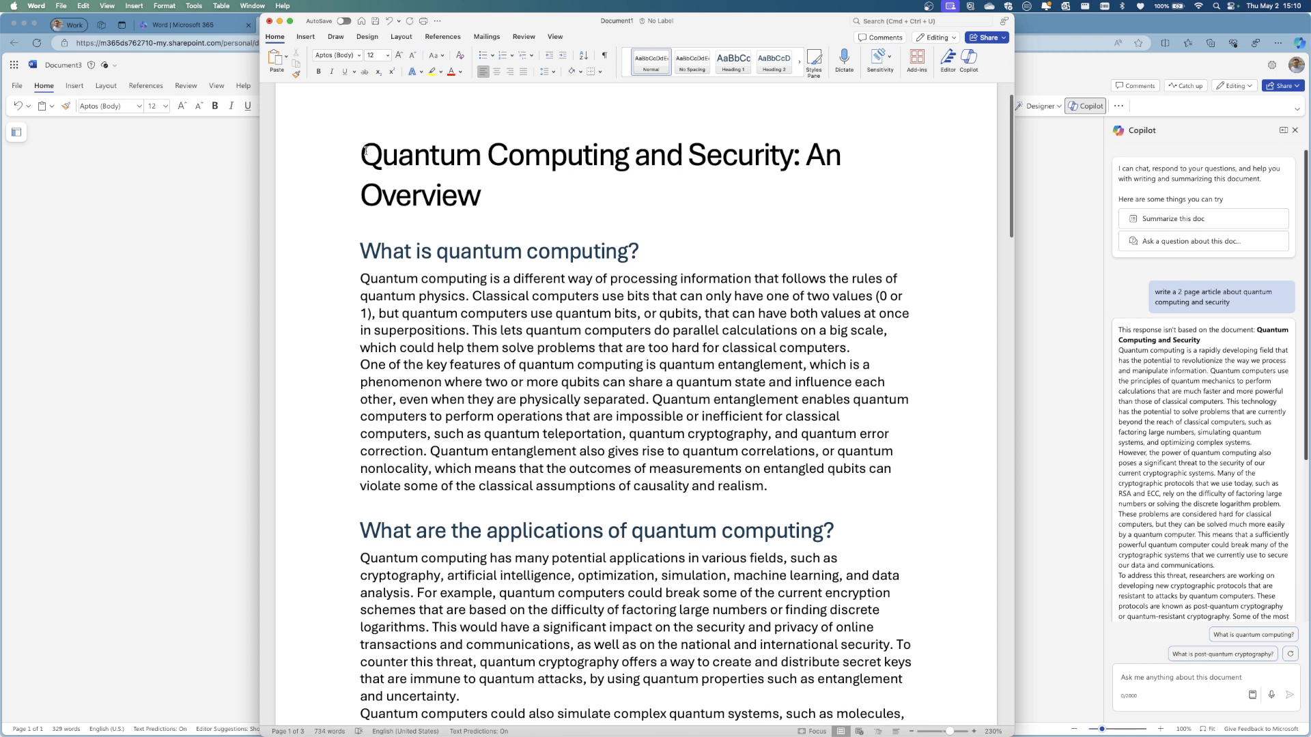
{"action": "scroll", "coordinate": [366, 155], "scroll_direction": "up", "scroll_amount": 1}
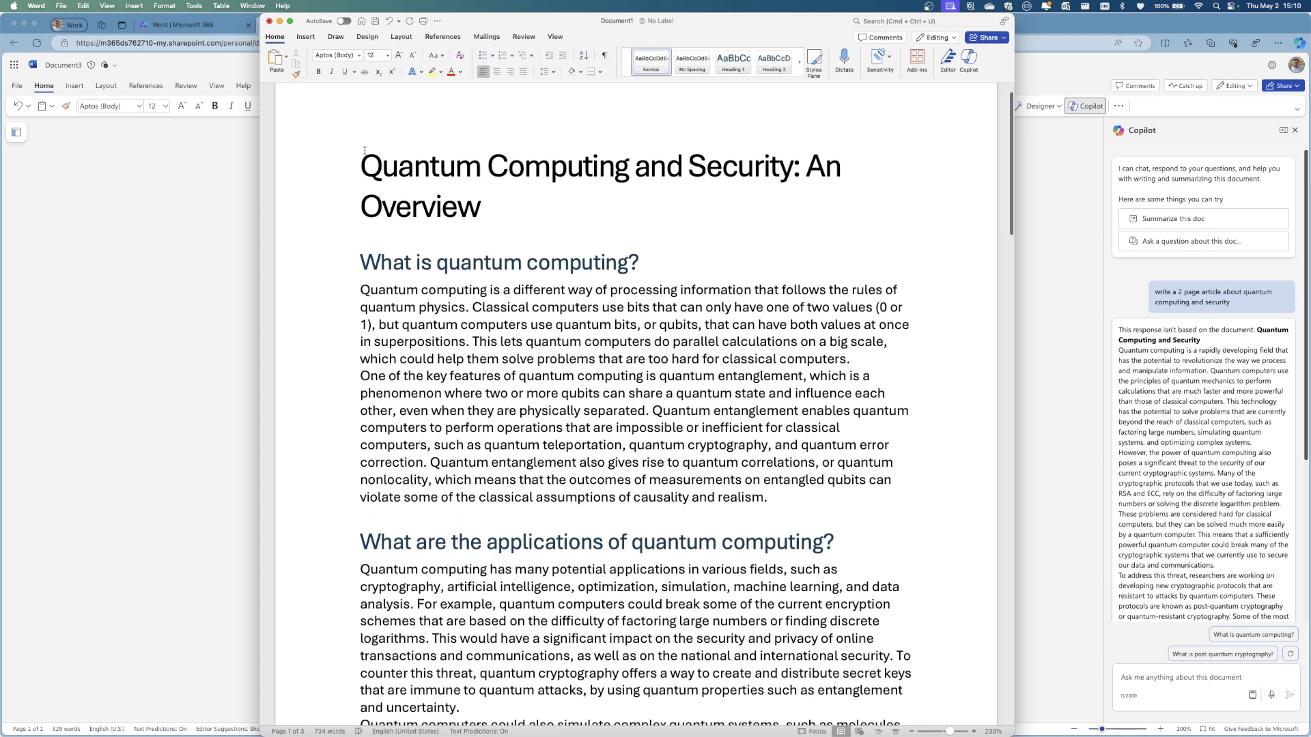
Try to visualize the whole article, from the title to its last paragraph, as a table with Copilot
{"action": "left_click_drag", "start_coordinate": [364, 161], "coordinate": [802, 586]}
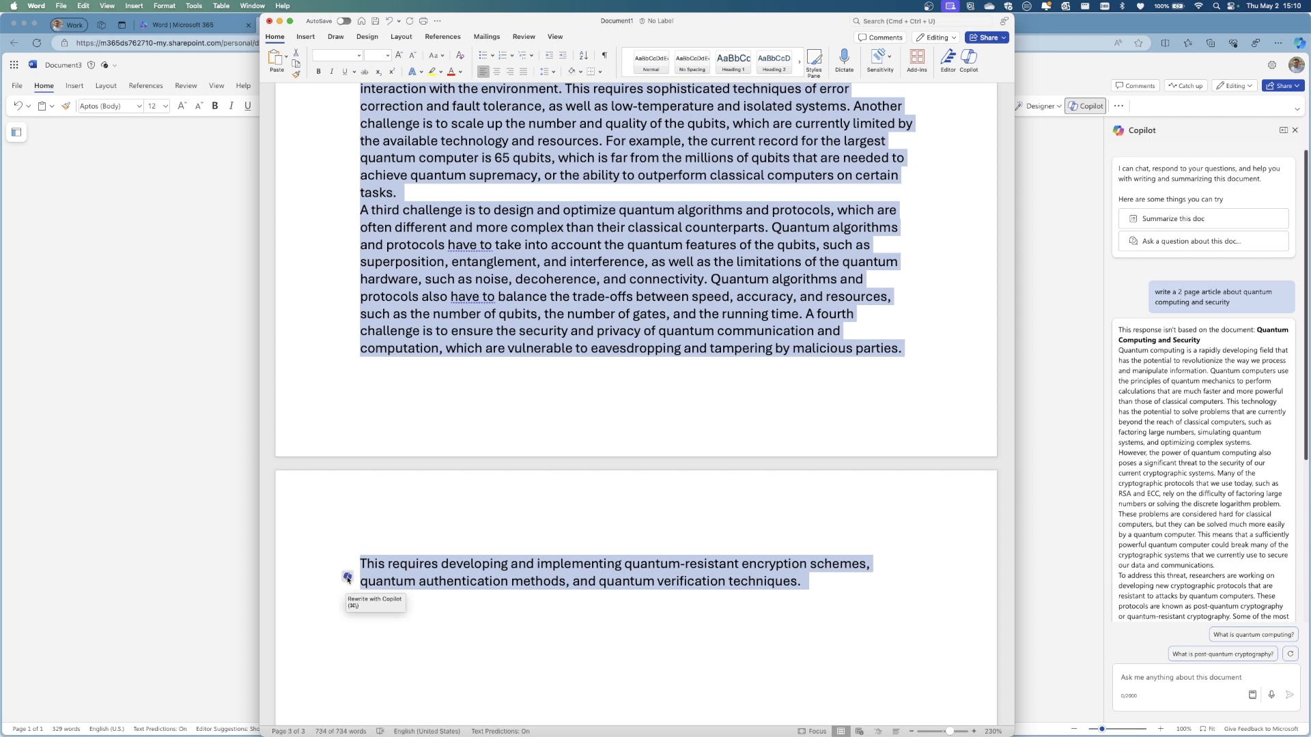
{"action": "left_click", "coordinate": [347, 578]}
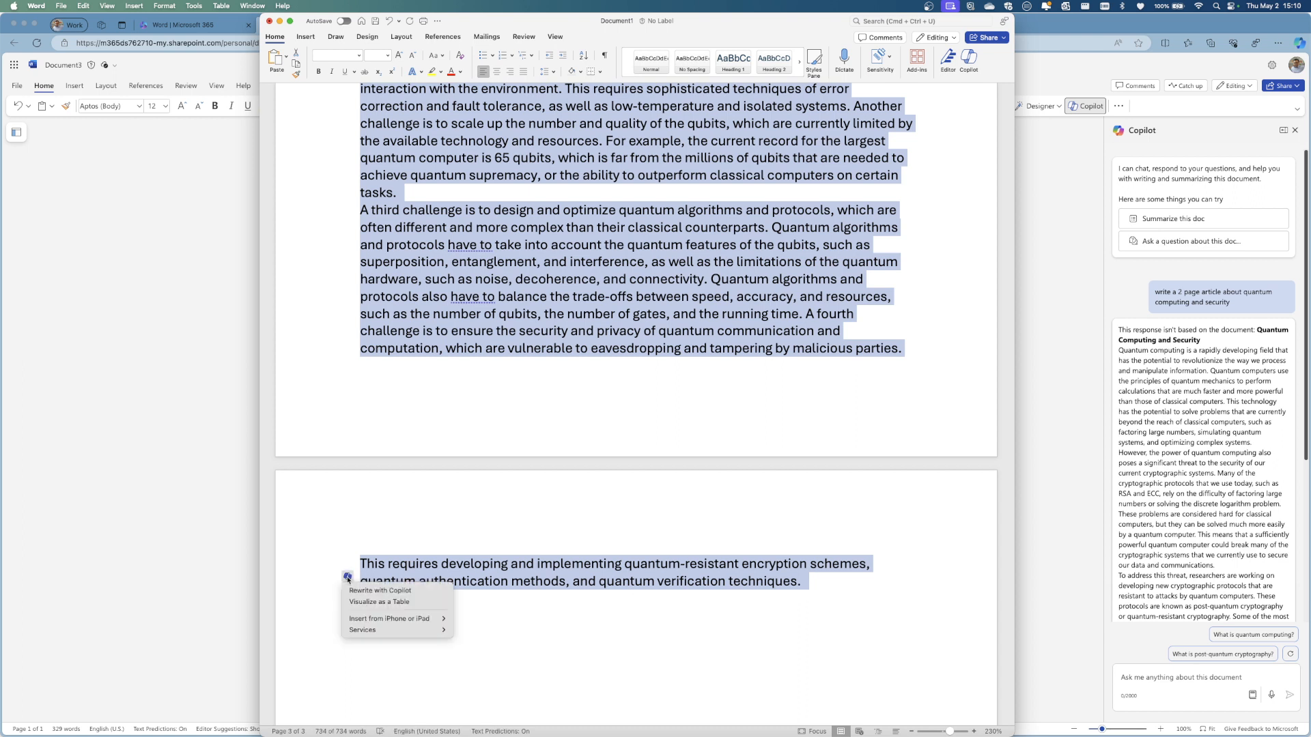
{"action": "left_click", "coordinate": [375, 602]}
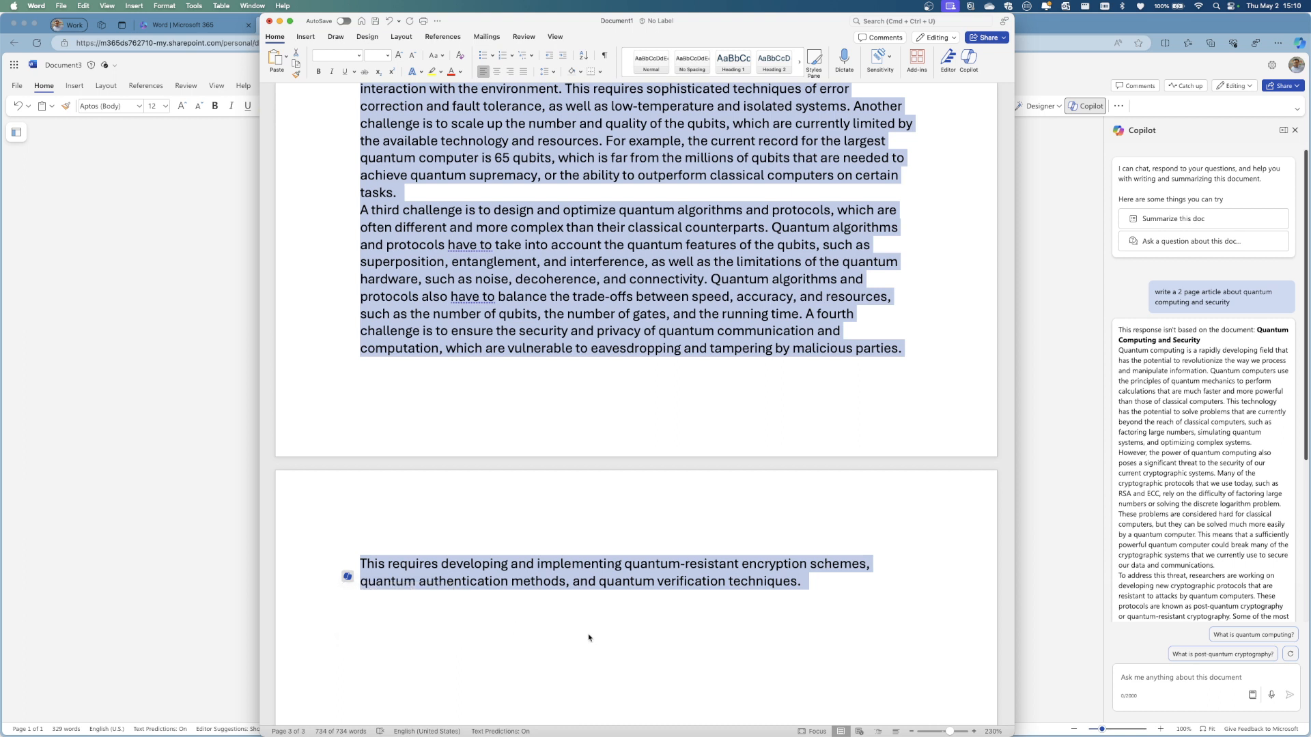
Have Copilot chat summarize the document and copy the generated summary
{"action": "left_click", "coordinate": [969, 58]}
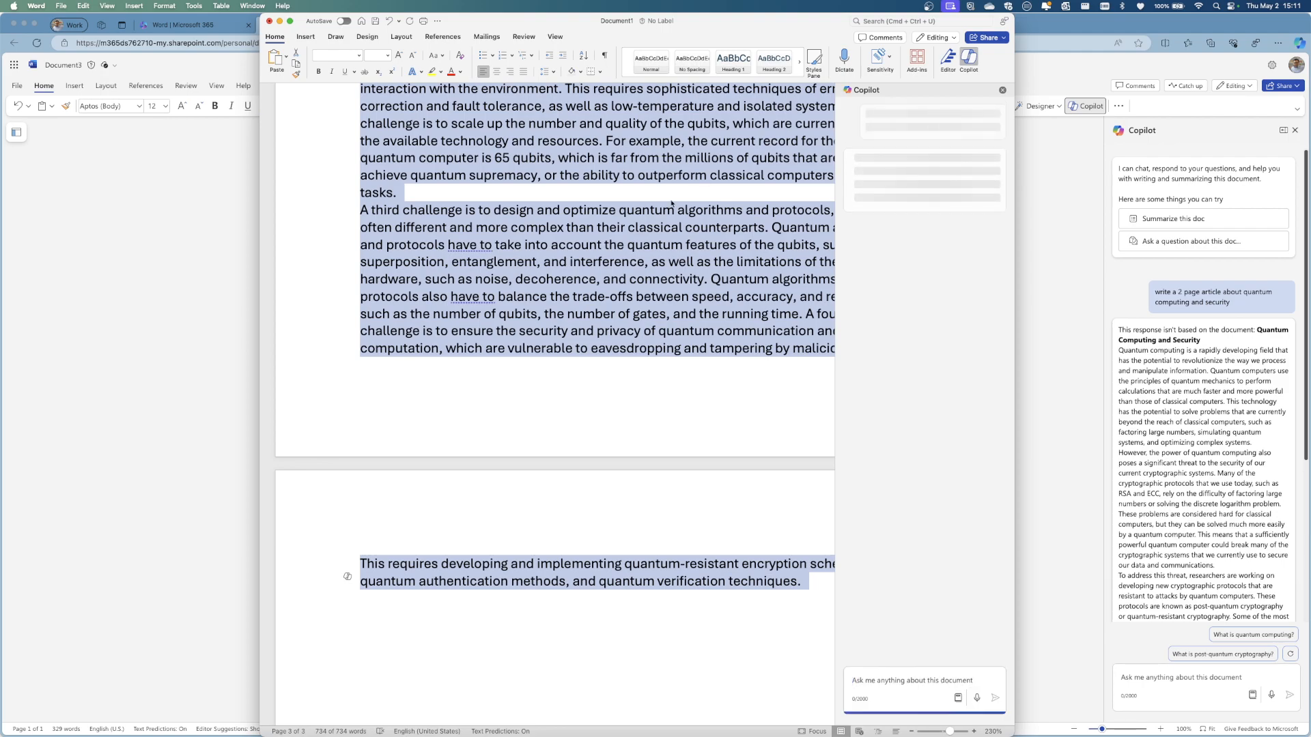
{"action": "left_click", "coordinate": [663, 157]}
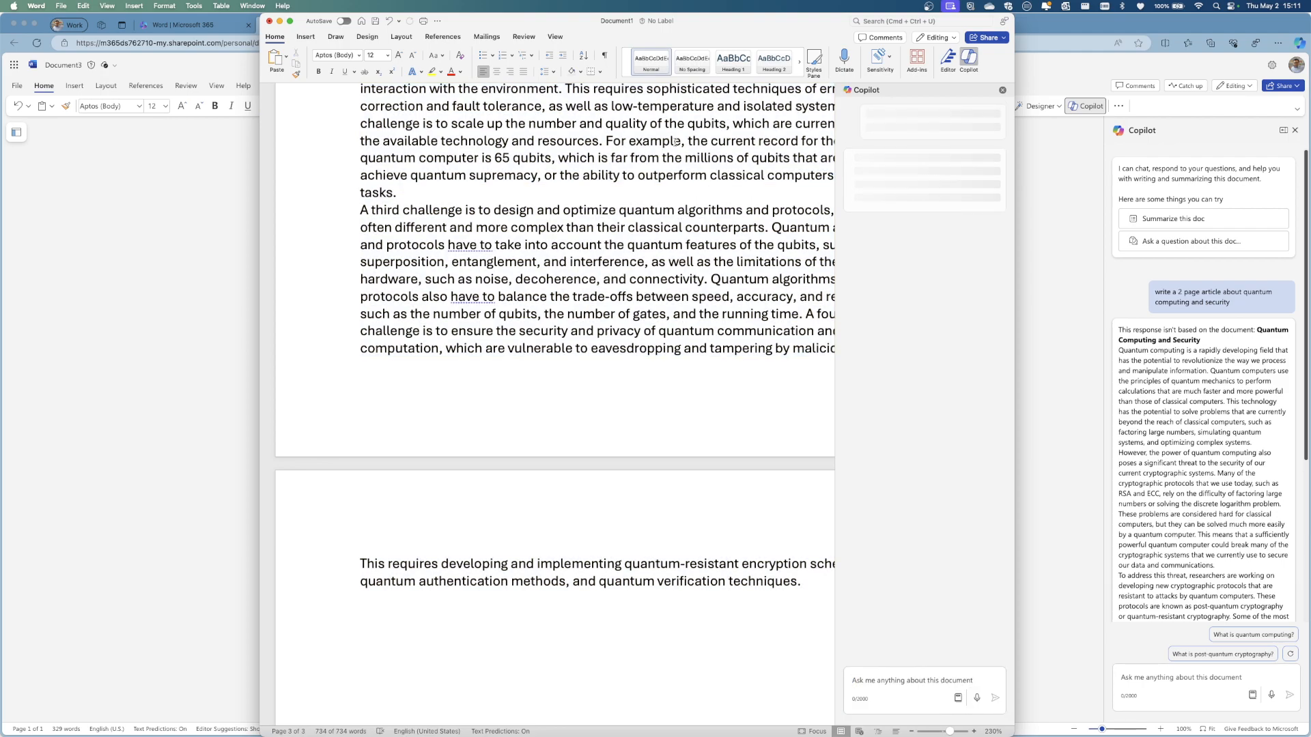
{"action": "scroll", "coordinate": [674, 142], "scroll_direction": "up", "scroll_amount": 15}
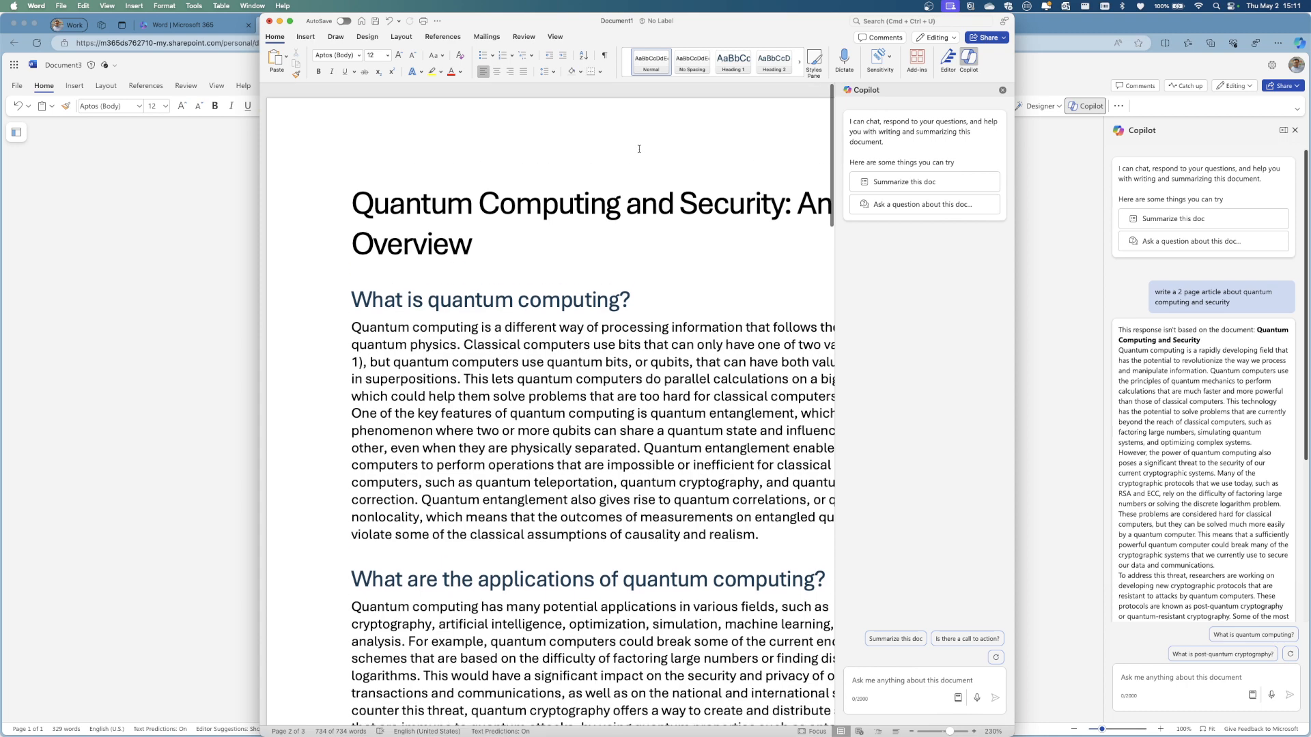
{"action": "scroll", "coordinate": [639, 149], "scroll_direction": "down", "scroll_amount": 5}
{"action": "scroll", "coordinate": [607, 144], "scroll_direction": "up", "scroll_amount": 5}
{"action": "scroll", "coordinate": [534, 159], "scroll_direction": "down", "scroll_amount": 3}
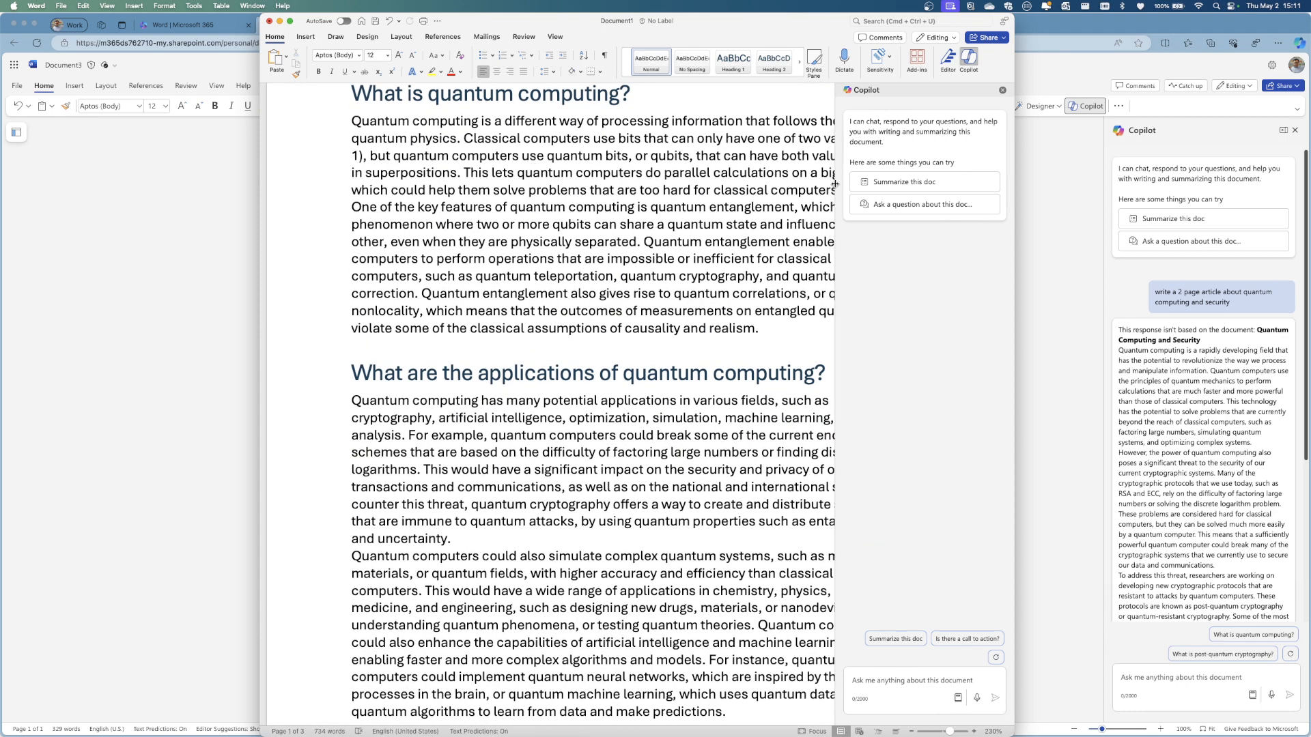
{"action": "left_click", "coordinate": [904, 183]}
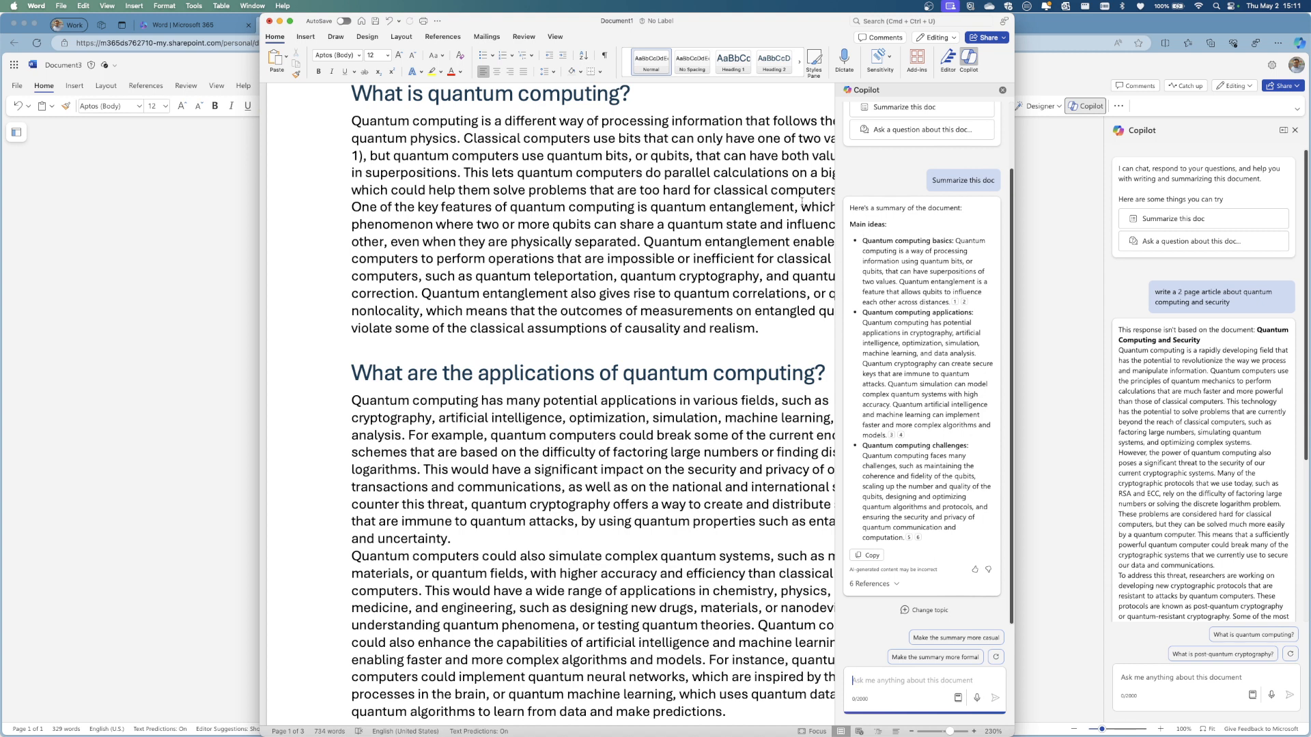
{"action": "left_click_drag", "start_coordinate": [850, 223], "coordinate": [964, 540]}
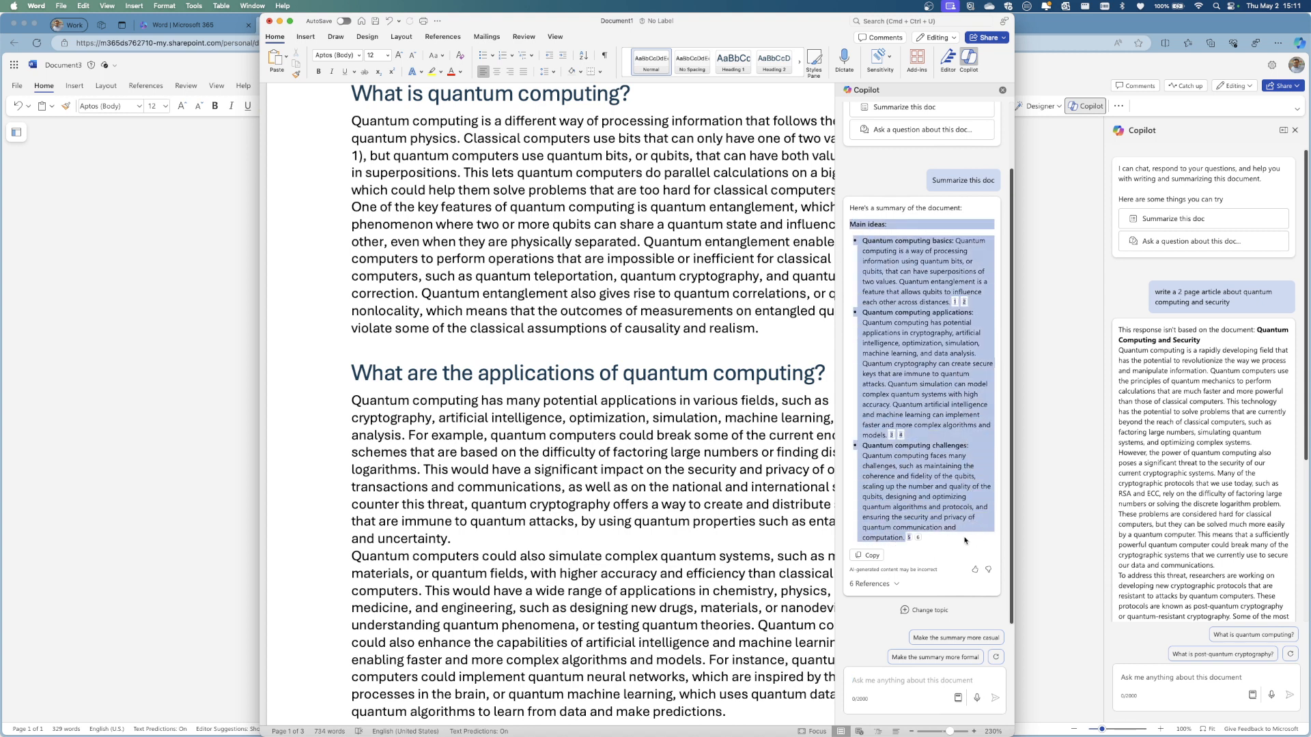
{"action": "left_click", "coordinate": [868, 555]}
Add a Heading 1 titled "Summary" below the article's last paragraph
{"action": "scroll", "coordinate": [559, 414], "scroll_direction": "down", "scroll_amount": 10}
{"action": "scroll", "coordinate": [559, 414], "scroll_direction": "down", "scroll_amount": 10}
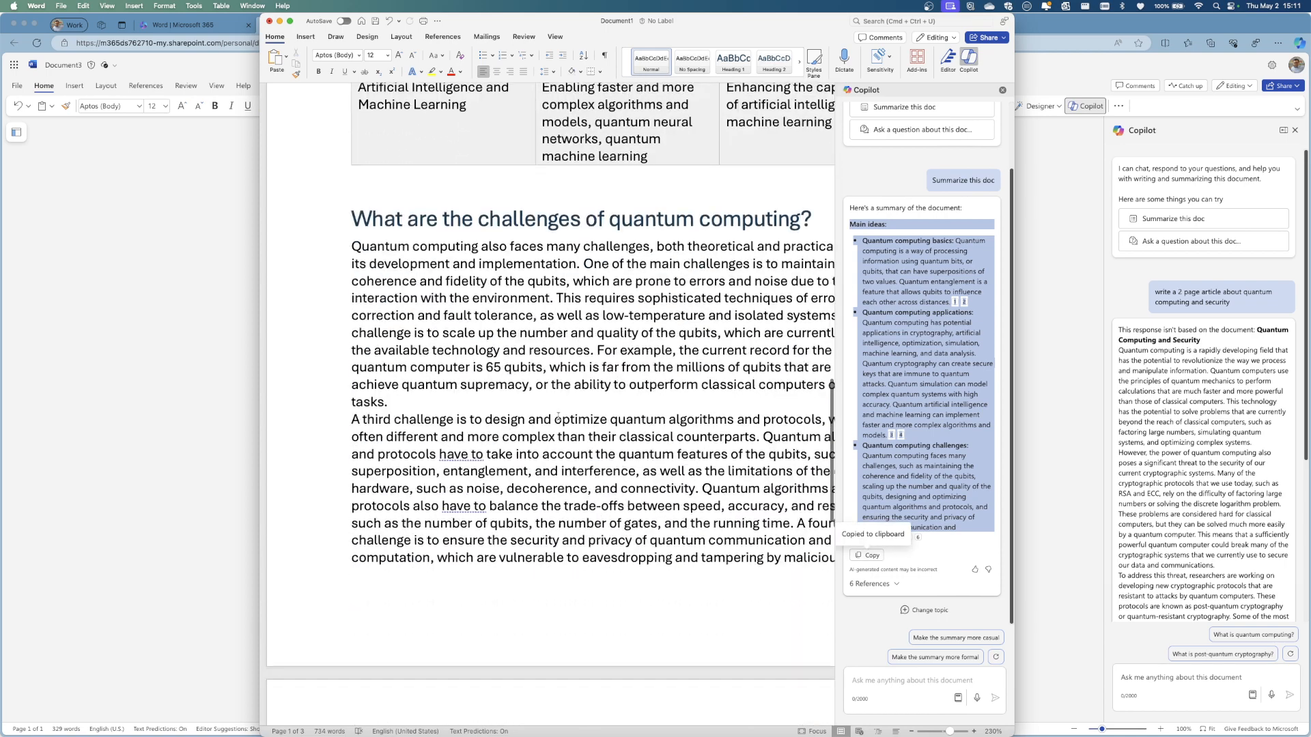
{"action": "left_click", "coordinate": [354, 438]}
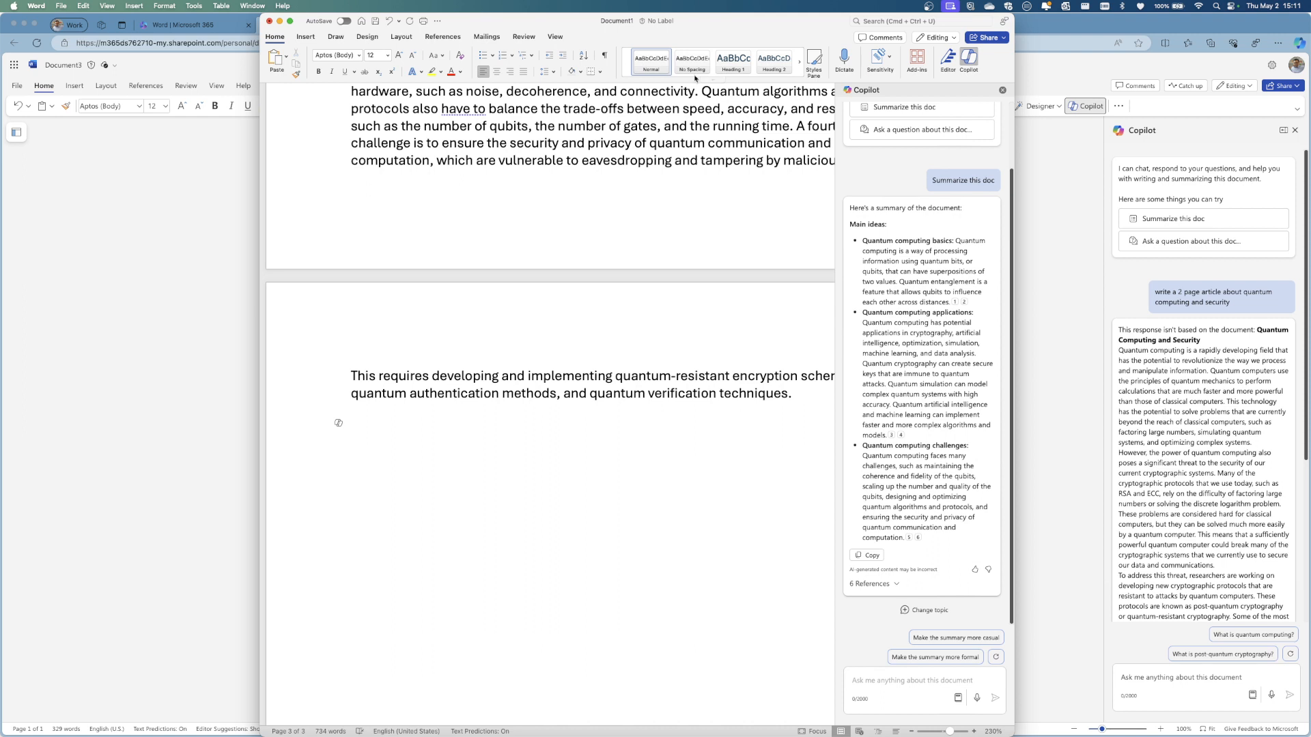
{"action": "left_click", "coordinate": [733, 60]}
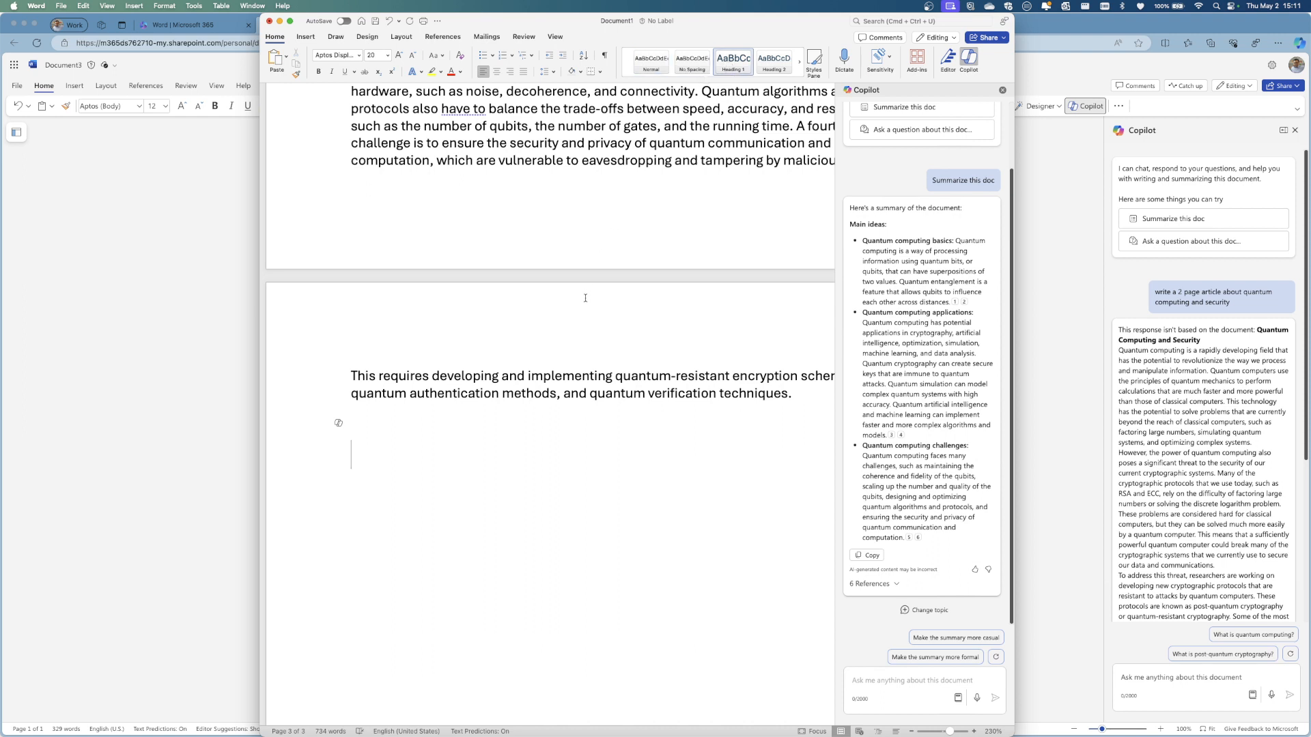
{"action": "type", "text": "Summary"}
{"action": "key", "text": "Return"}
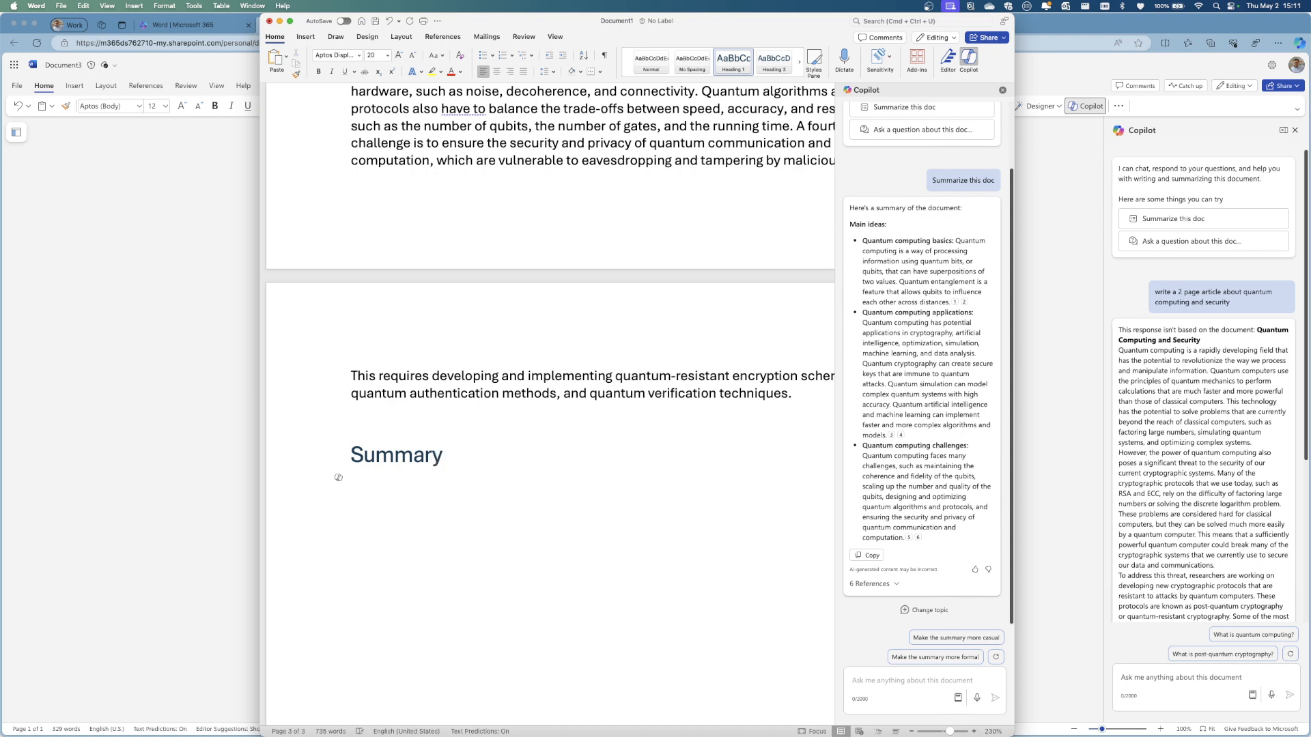
Paste the copied summary under the Summary heading and delete its intro line "Here's a summary of the document:"
{"action": "key", "text": "super+v"}
{"action": "scroll", "coordinate": [554, 411], "scroll_direction": "down", "scroll_amount": 3}
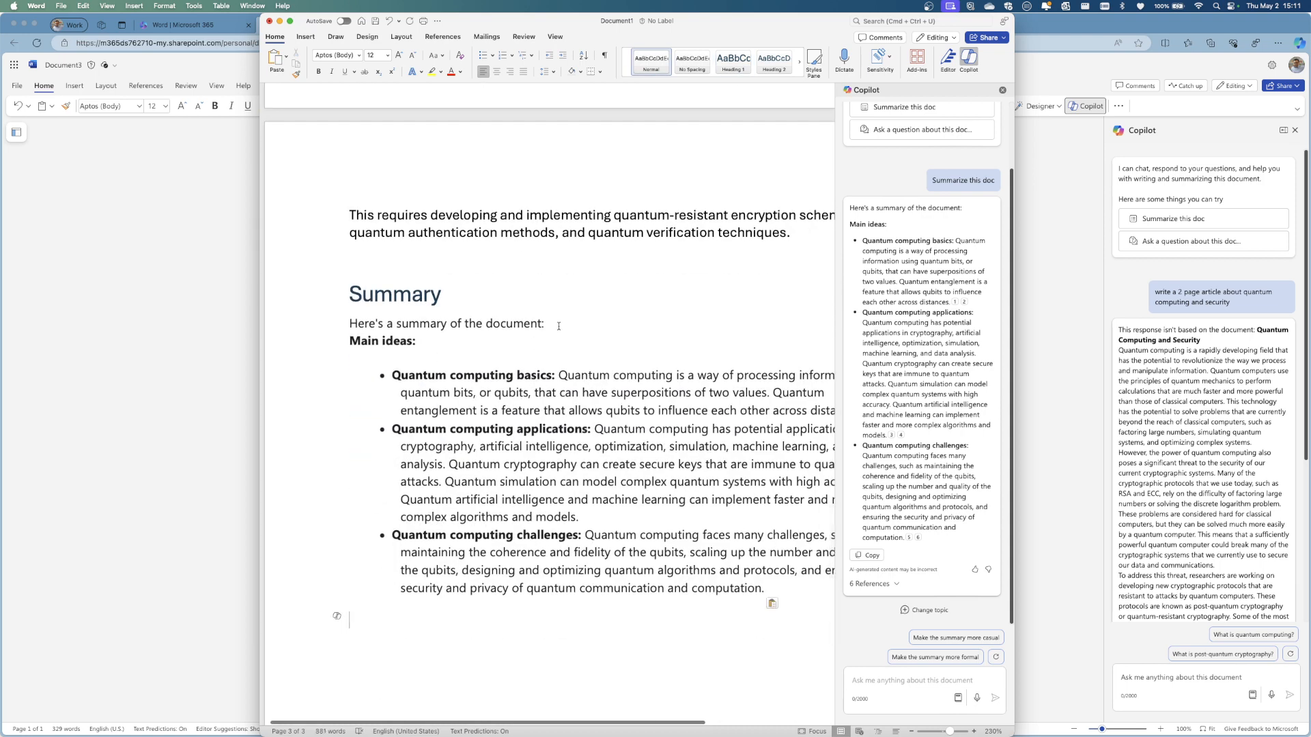
{"action": "left_click_drag", "start_coordinate": [559, 326], "coordinate": [349, 325]}
{"action": "key", "text": "BackSpace"}
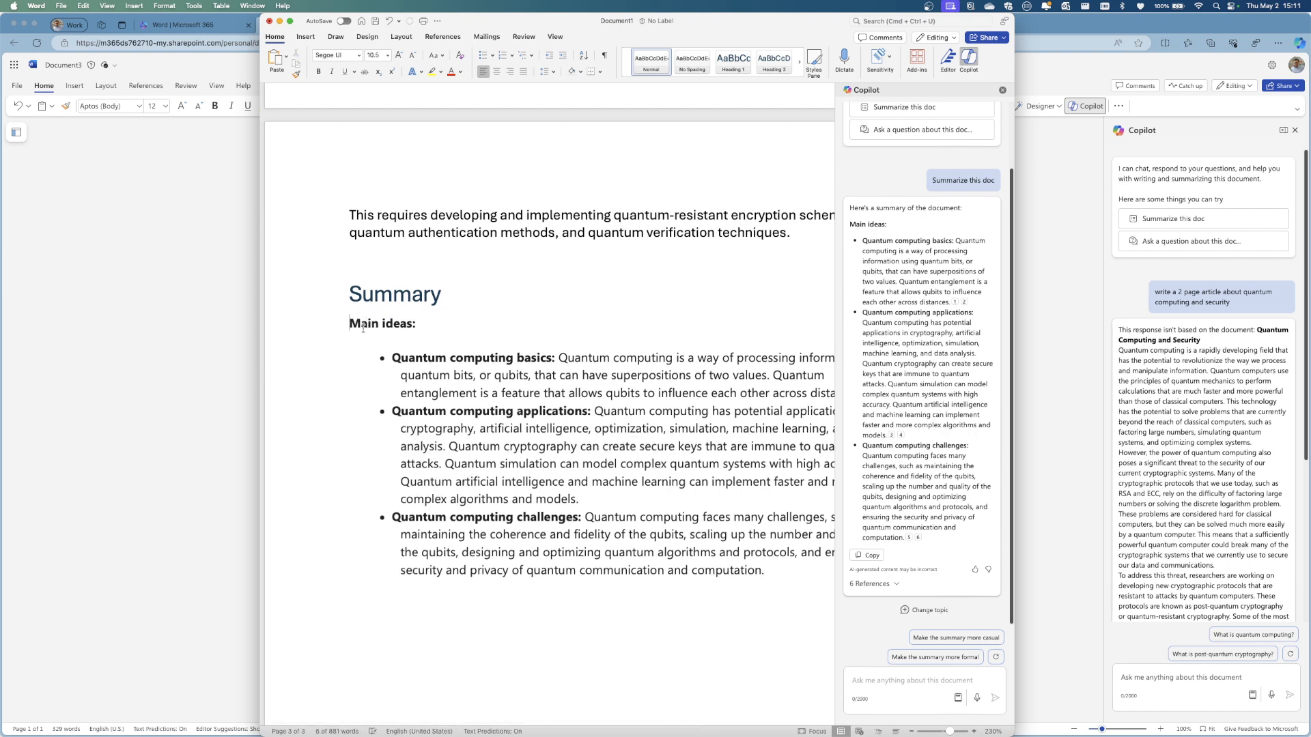
Ask Copilot chat "what fields are affected by quantum computing?"
{"action": "scroll", "coordinate": [682, 403], "scroll_direction": "up", "scroll_amount": 5}
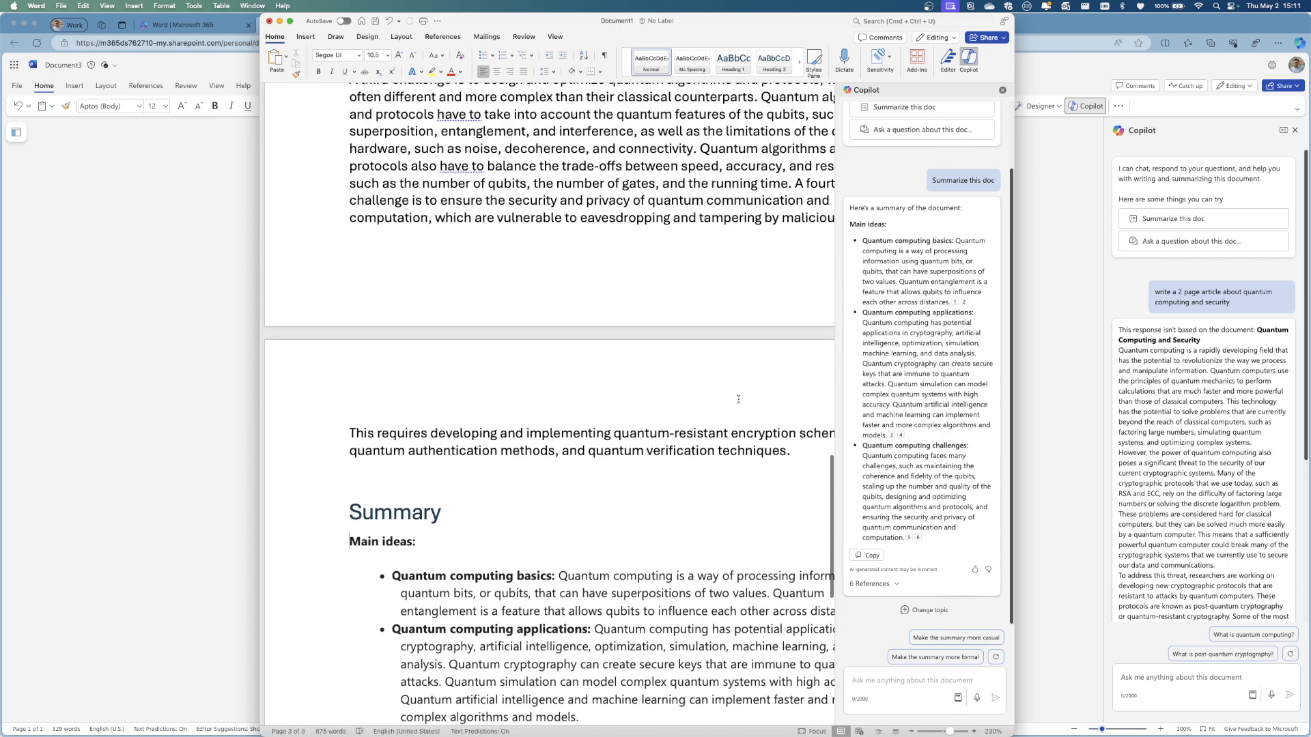
{"action": "left_click", "coordinate": [880, 675]}
{"action": "type", "text": "w"}
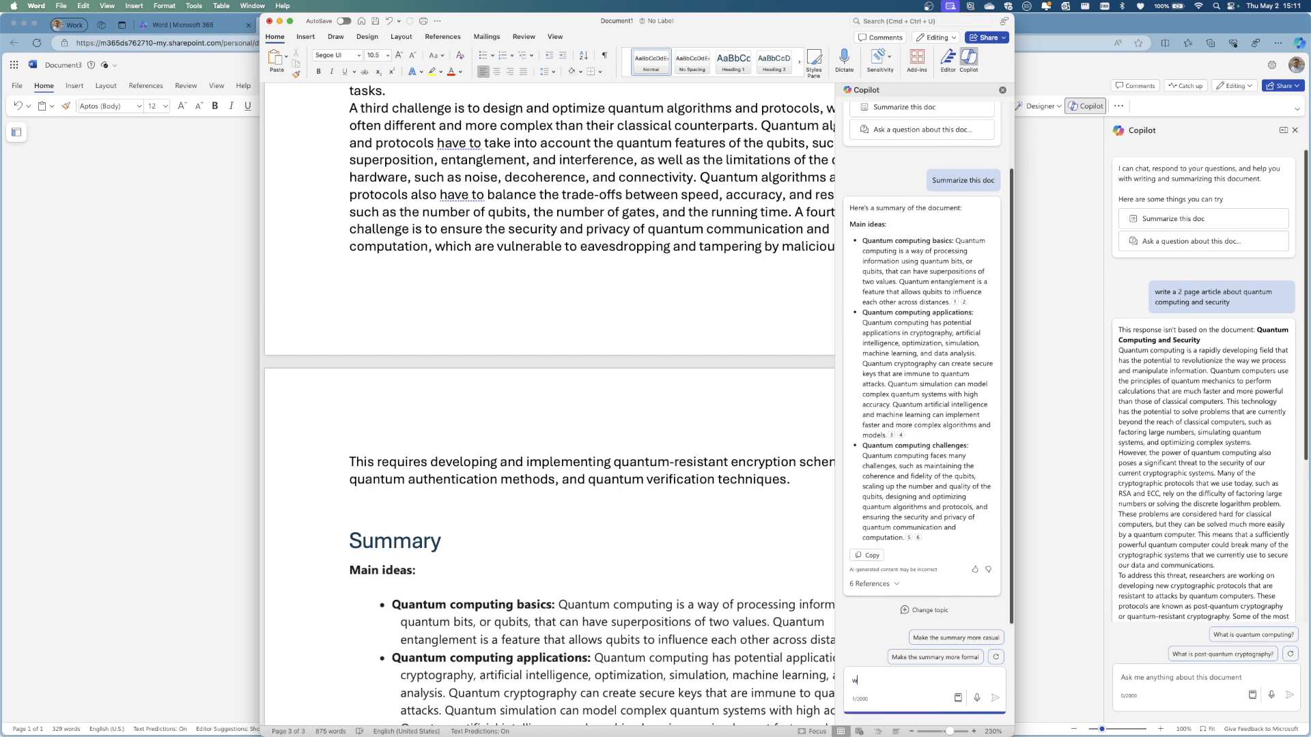
{"action": "type", "text": "hat fileelile"}
{"action": "key", "text": "BackSpace"}
{"action": "type", "text": "els"}
{"action": "type", "text": "ds a"}
{"action": "type", "text": "re affected by "}
{"action": "type", "text": "quantum computing"}
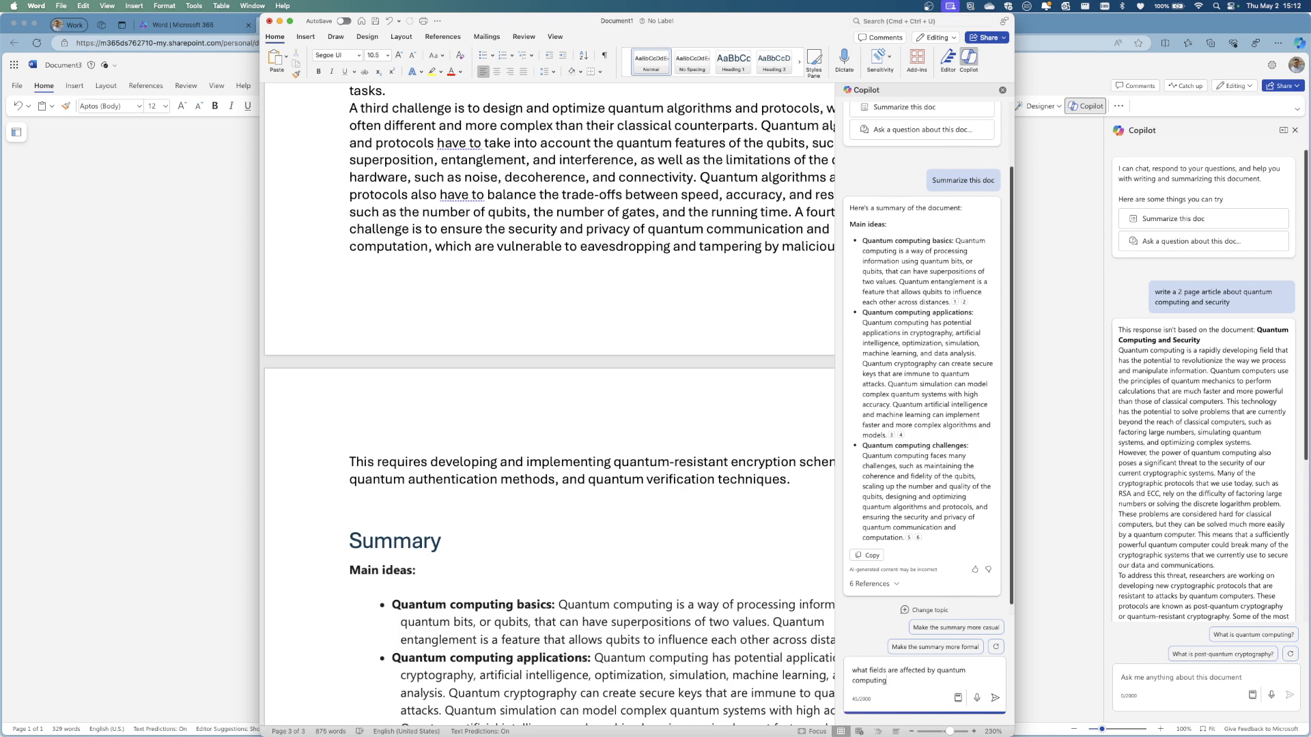
{"action": "type", "text": "?"}
{"action": "key", "text": "Return"}
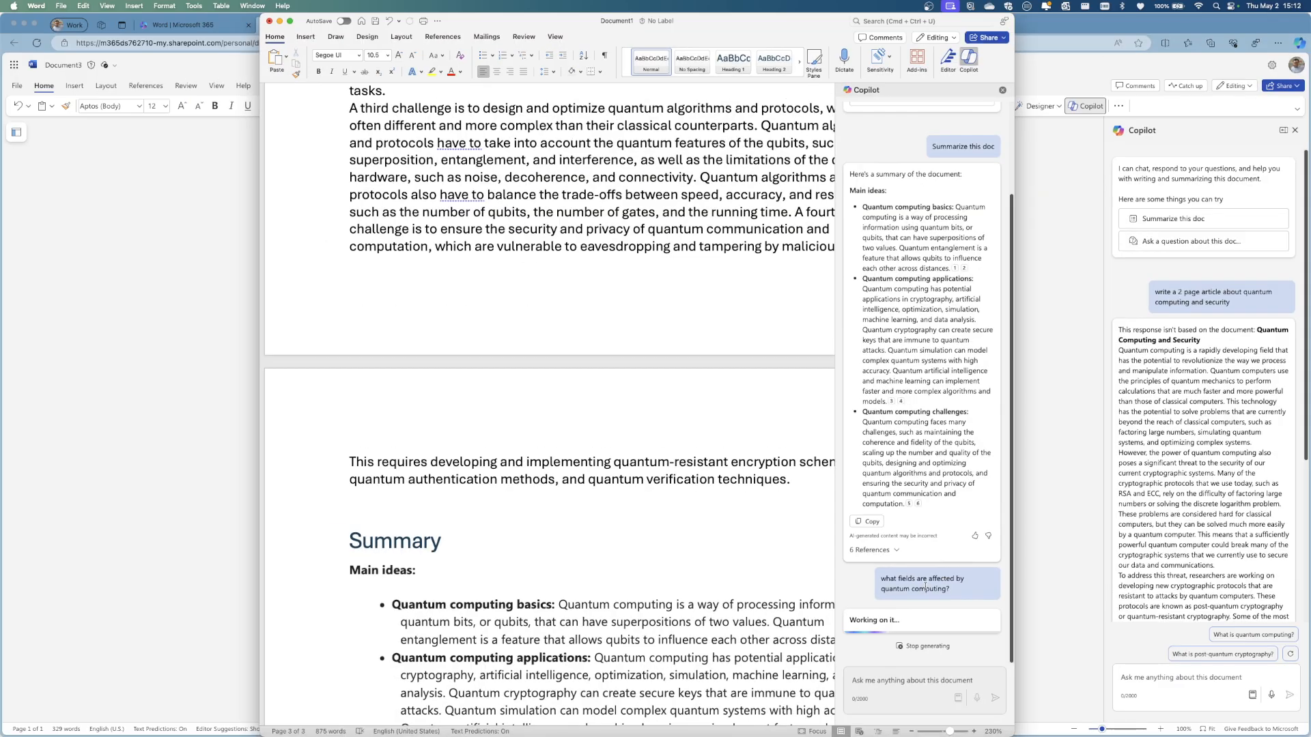
Return to the article's title and delete the entire contents of the document
{"action": "scroll", "coordinate": [475, 153], "scroll_direction": "up", "scroll_amount": 10}
{"action": "scroll", "coordinate": [710, 394], "scroll_direction": "up", "scroll_amount": 8}
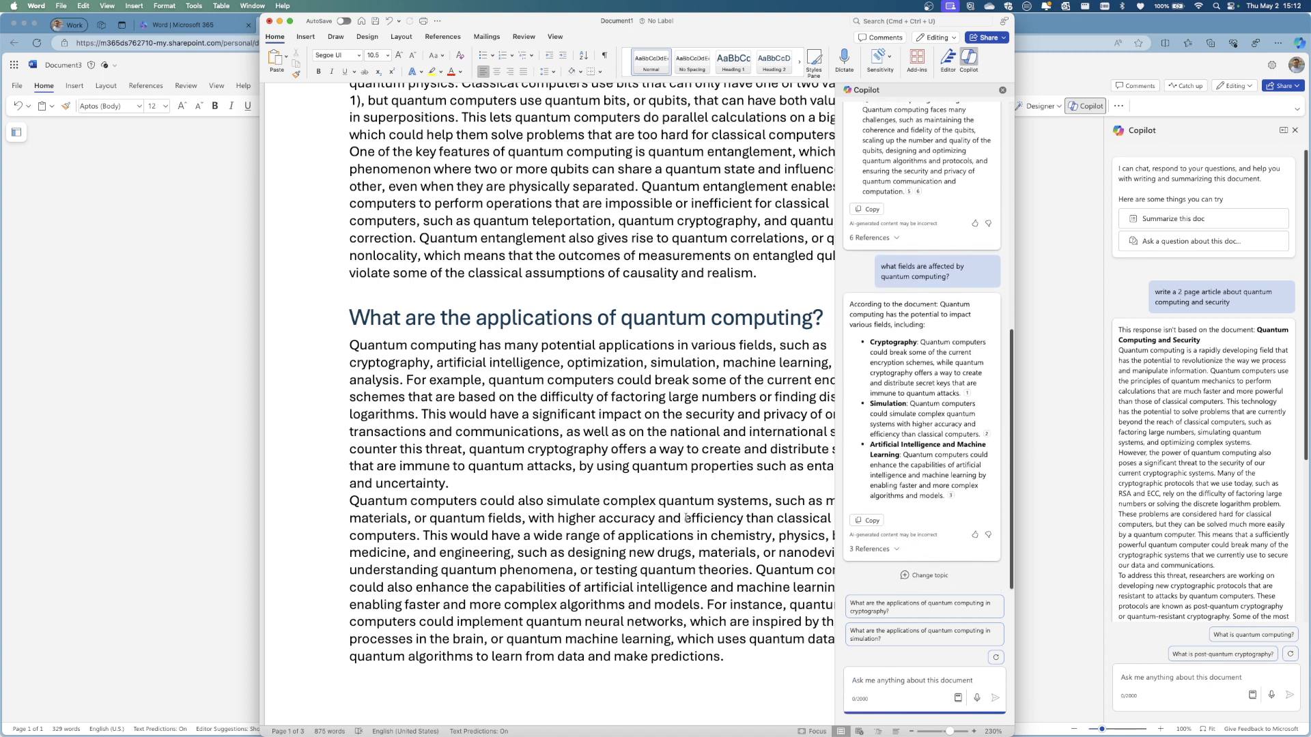
{"action": "scroll", "coordinate": [686, 517], "scroll_direction": "up", "scroll_amount": 5}
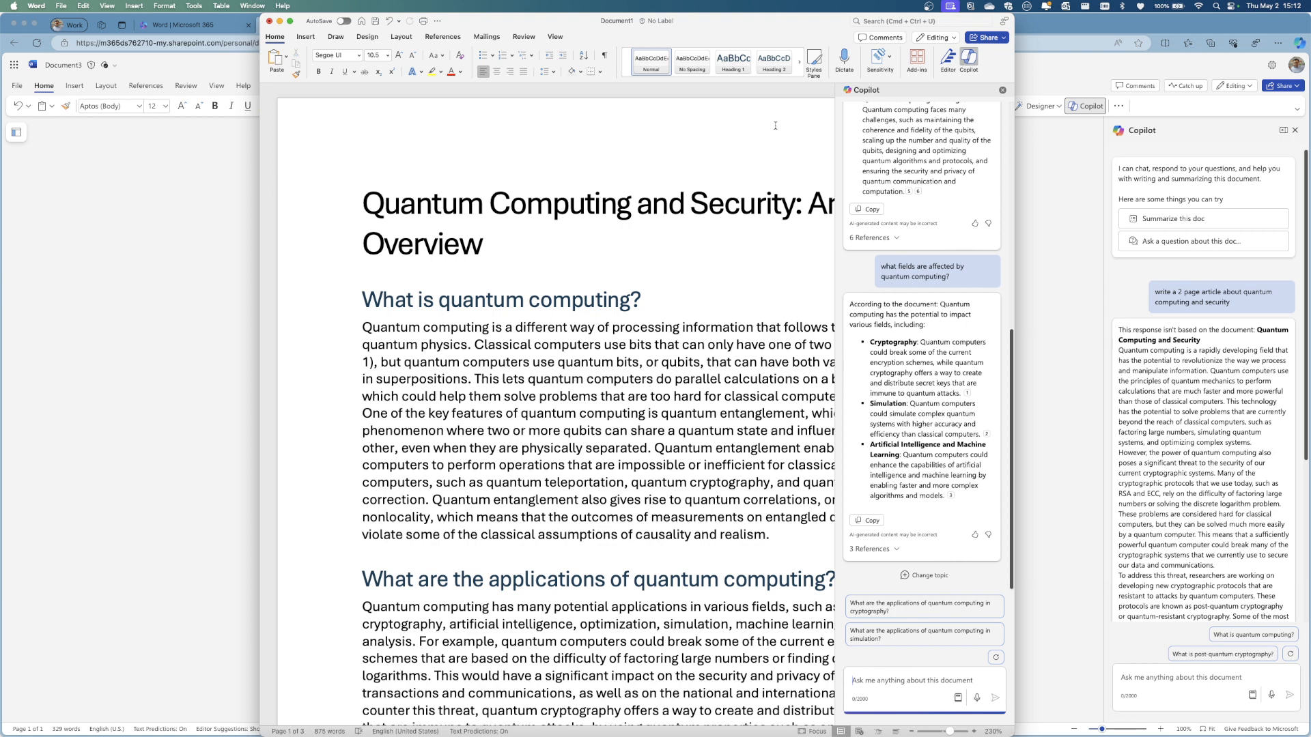
{"action": "scroll", "coordinate": [478, 177], "scroll_direction": "up", "scroll_amount": 2}
{"action": "left_click", "coordinate": [364, 198]}
{"action": "key", "text": "super+a"}
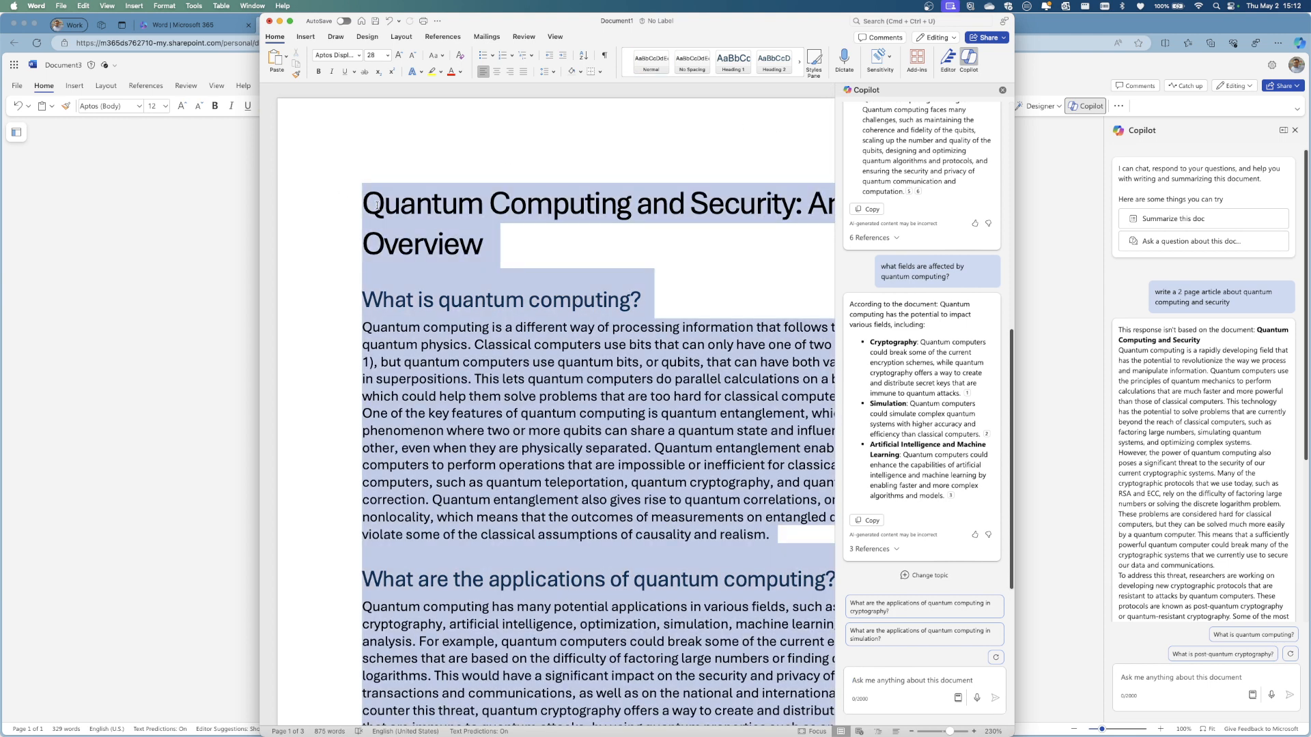
{"action": "key", "text": "BackSpace"}
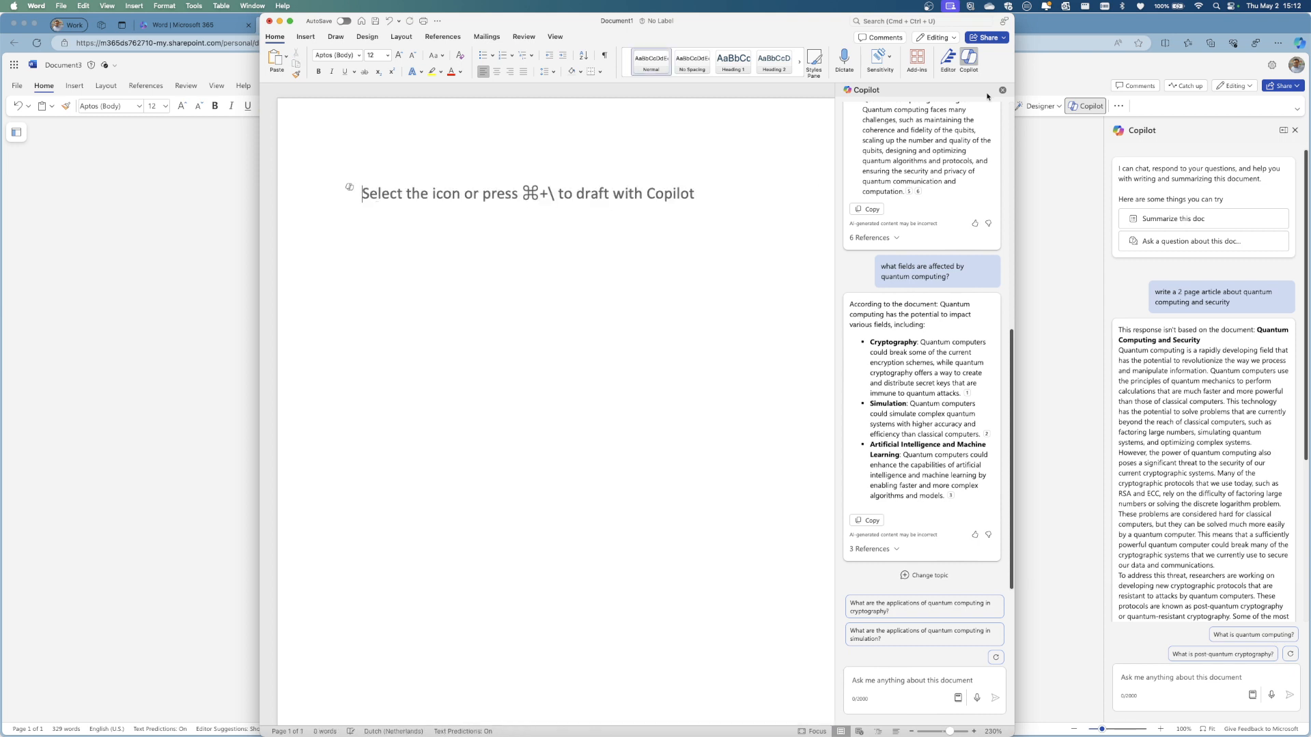
Close the Copilot chat and start a Copilot draft that references a file
{"action": "left_click", "coordinate": [1002, 90]}
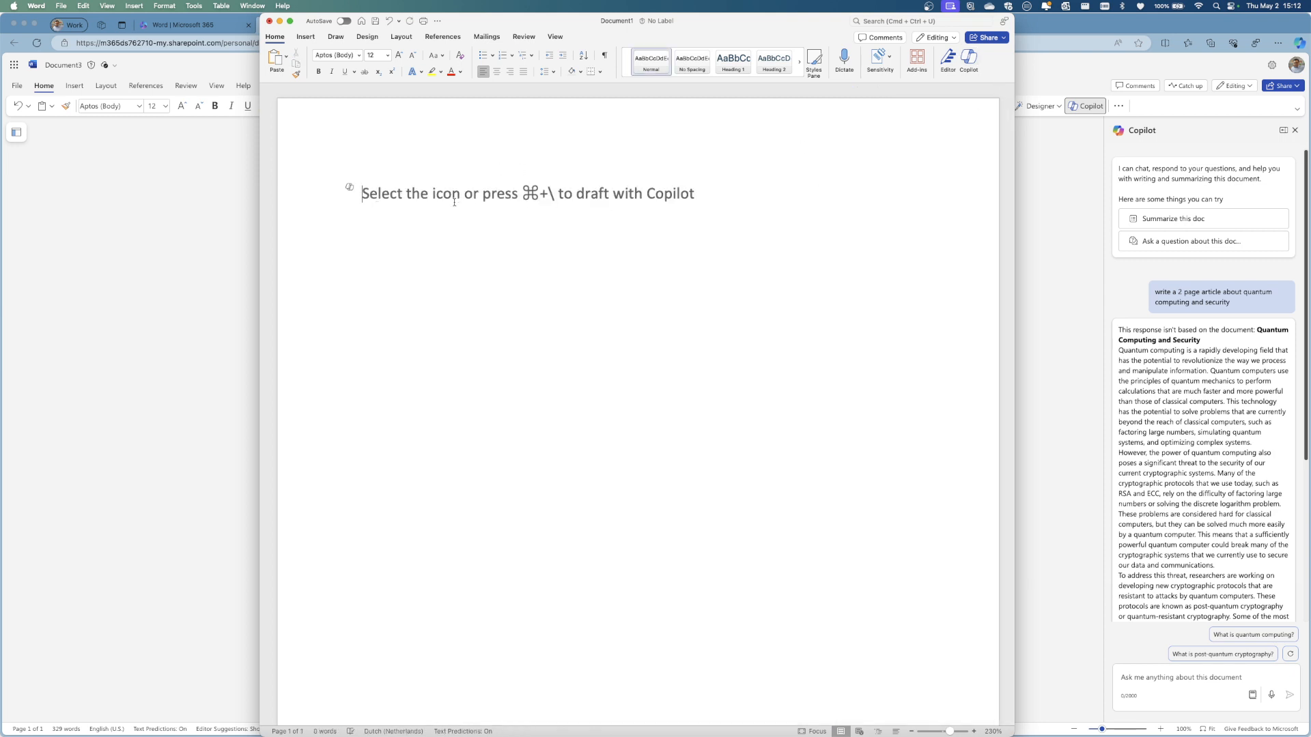
{"action": "key", "text": "super+backslash"}
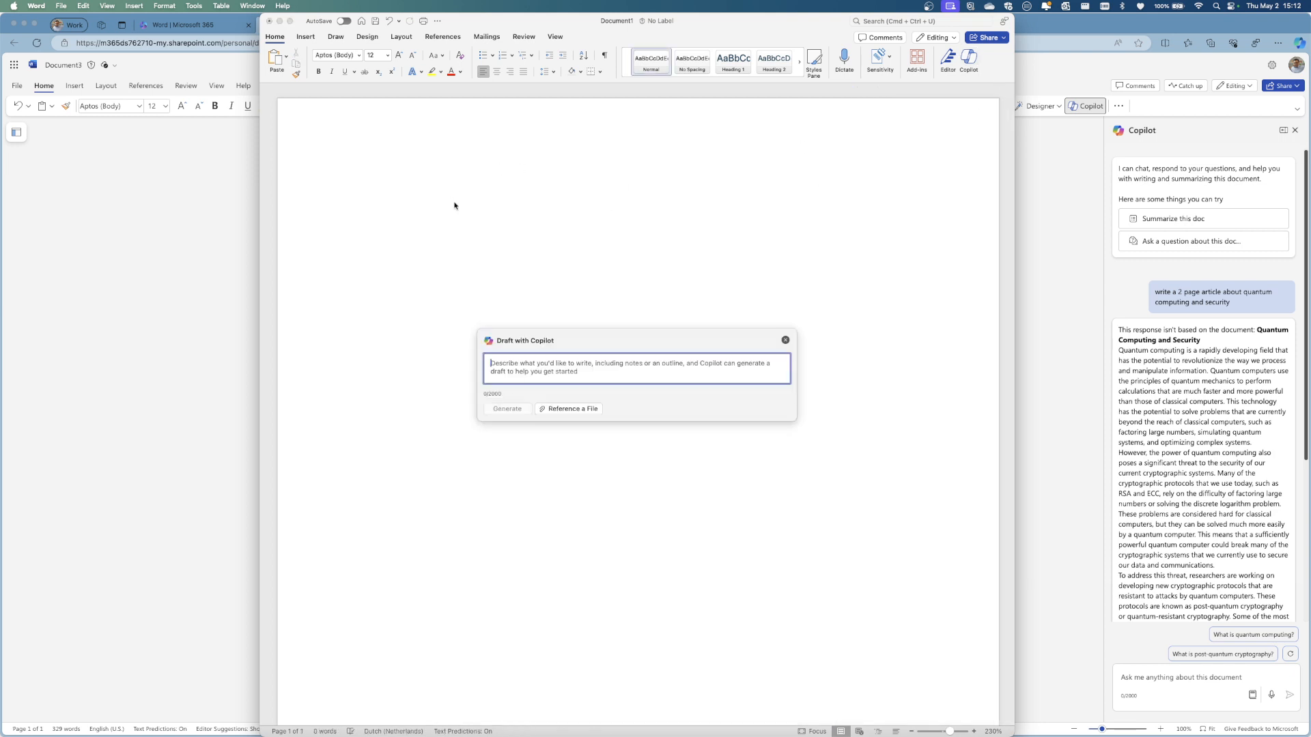
{"action": "left_click", "coordinate": [577, 410]}
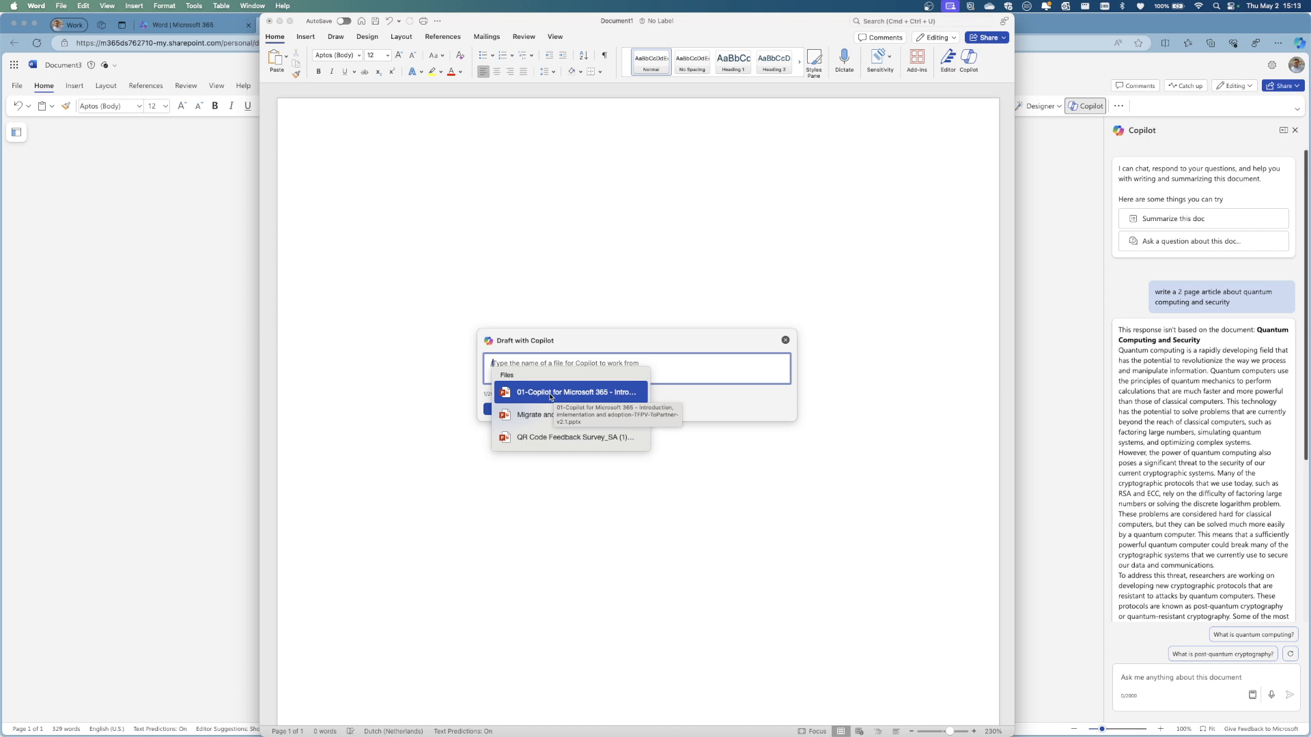
Search the referenceable files for "wine" and "clima", clearing each search term
{"action": "type", "text": "win"}
{"action": "type", "text": "e"}
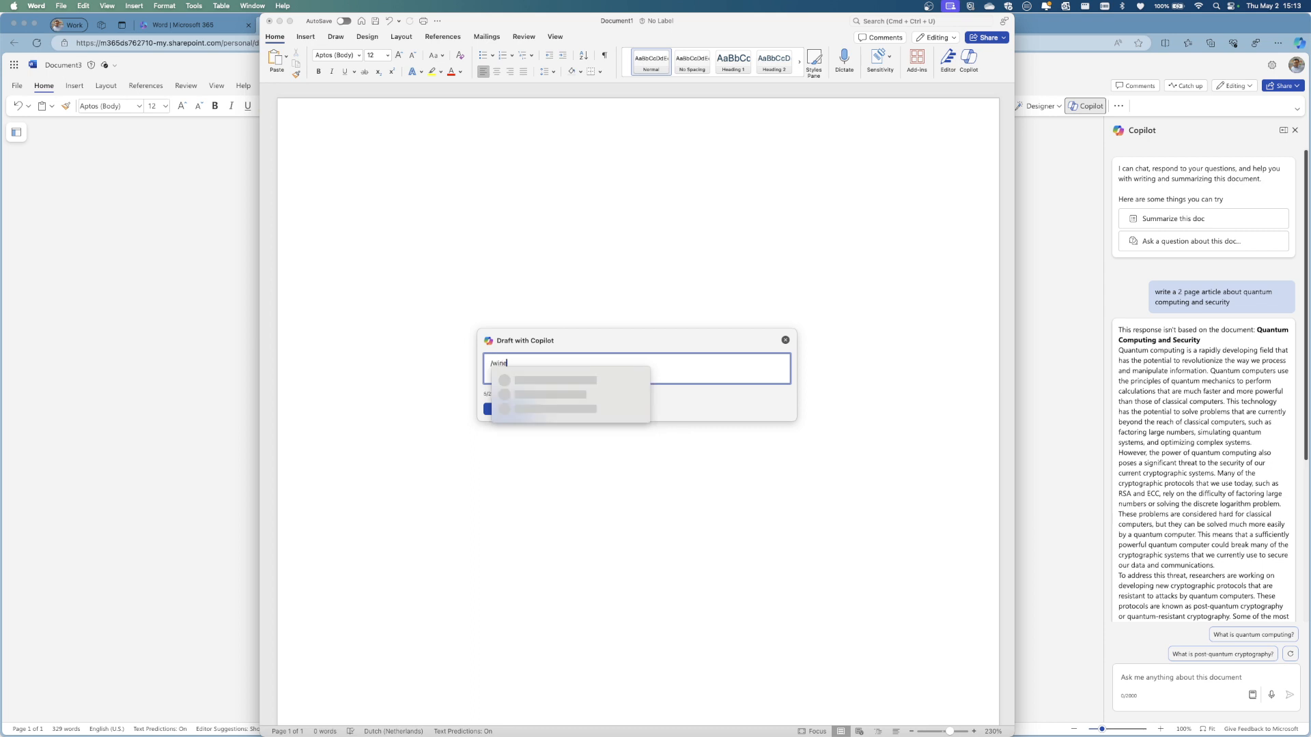
{"action": "key", "text": "BackSpace"}
{"action": "key", "text": "BackSpace"}
{"action": "key", "text": "BackSpace"}
{"action": "type", "text": "c"}
{"action": "key", "text": "BackSpace"}
{"action": "type", "text": "ma"}
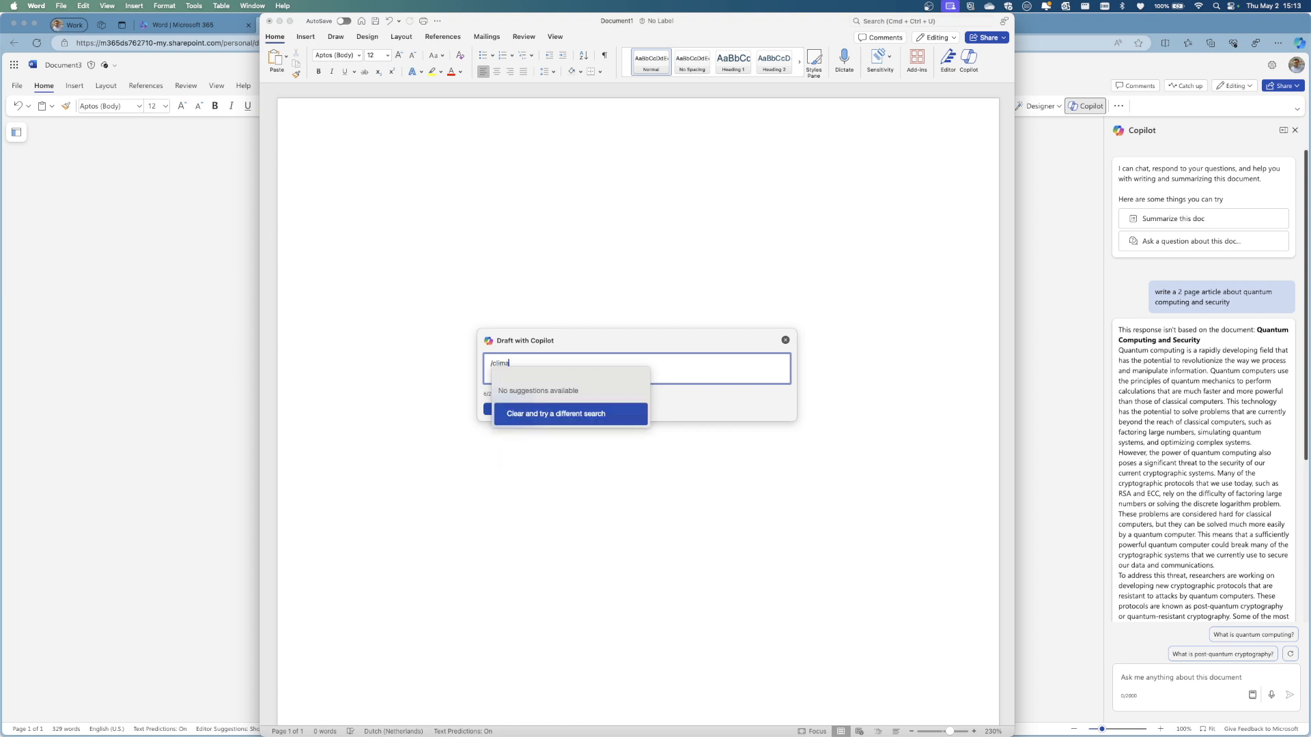
{"action": "key", "text": "BackSpace"}
{"action": "key", "text": "BackSpace"}
{"action": "key", "text": "BackSpace"}
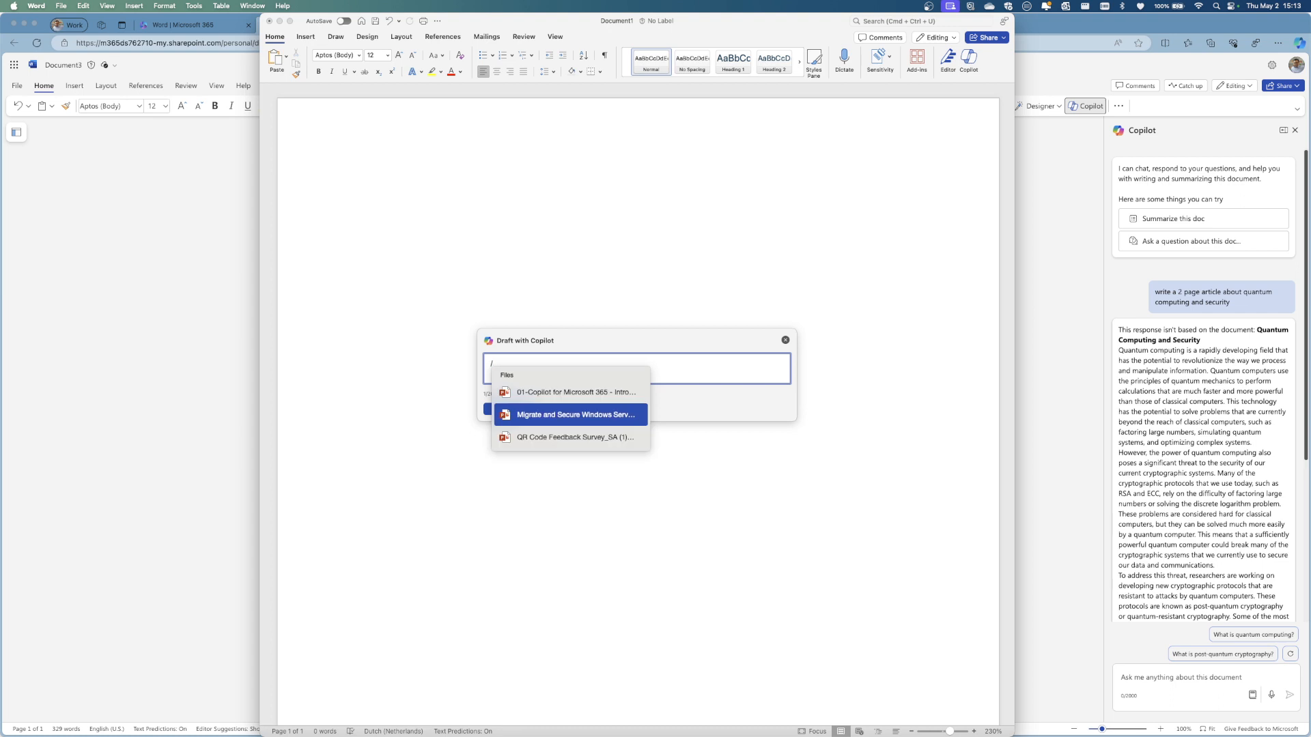
Try to reference the "01-Copilot for Microsoft 365" presentation in the draft prompt with the instruction "summarize this", dismissing the policy warning
{"action": "left_click", "coordinate": [547, 391]}
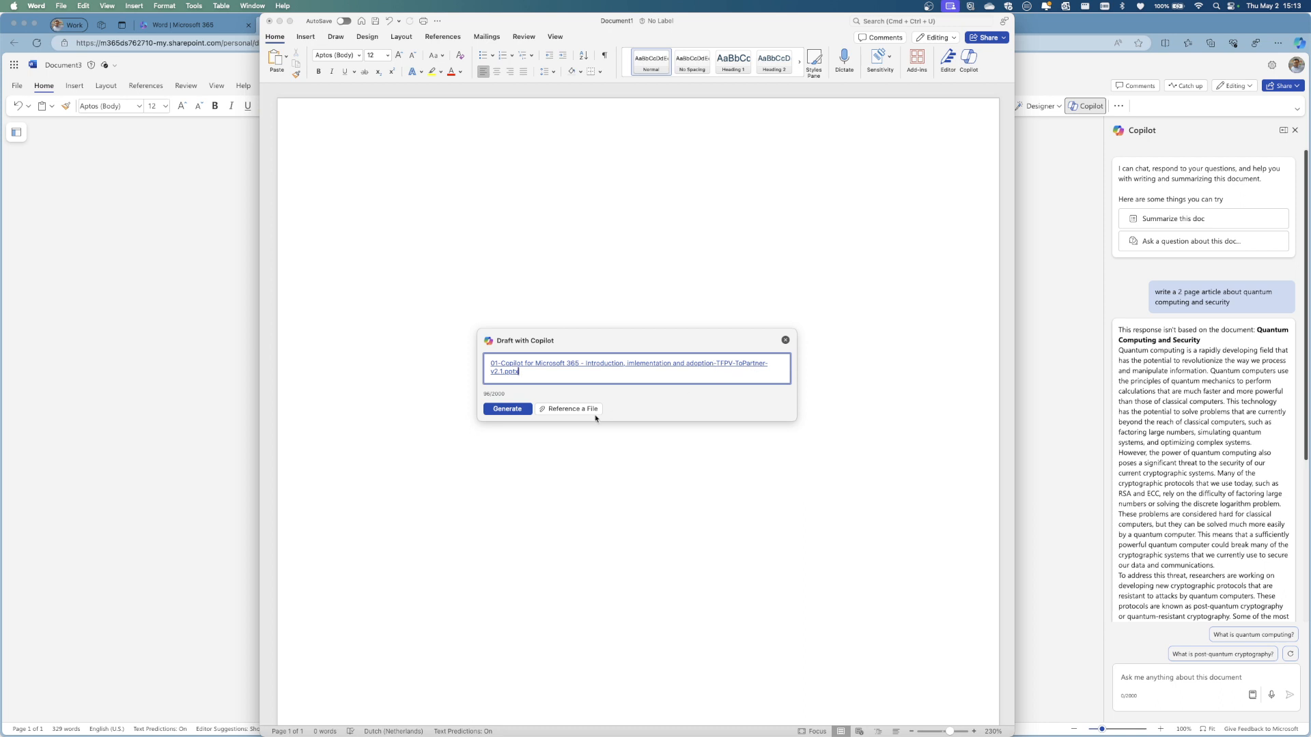
{"action": "type", "text": "summarize this"}
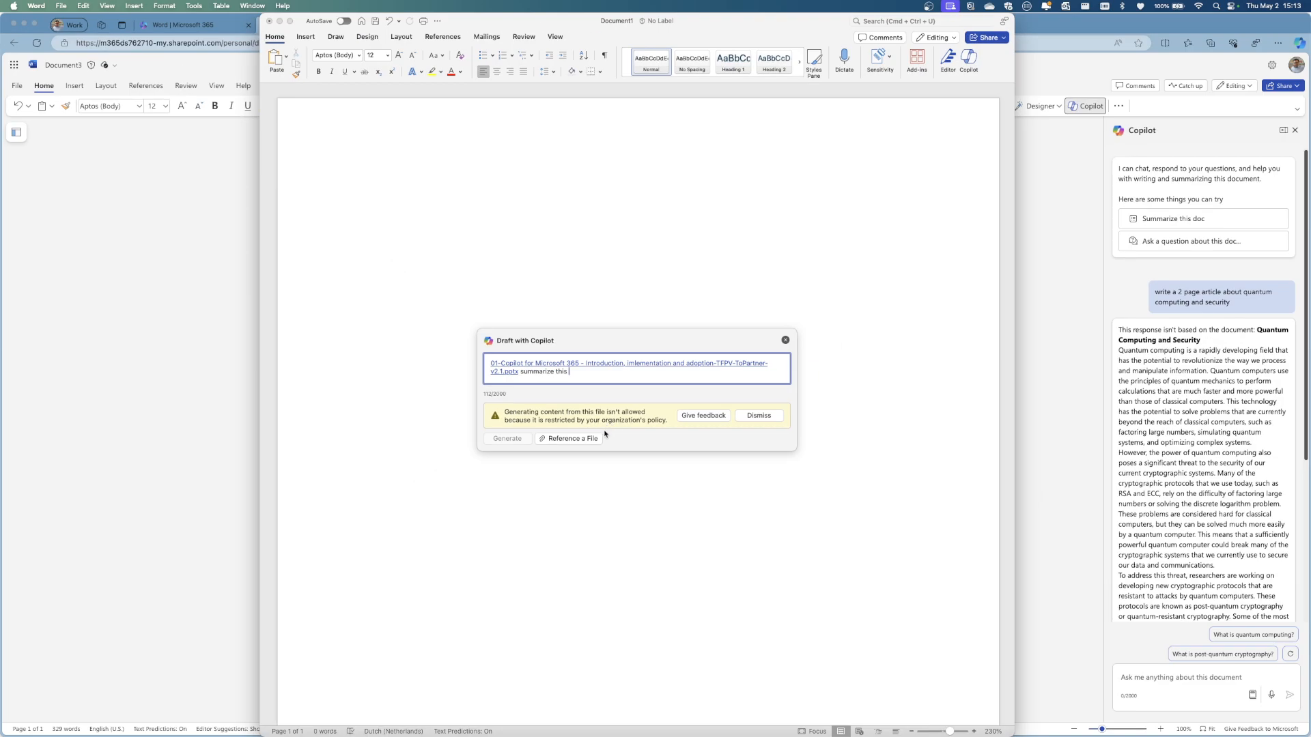
{"action": "left_click", "coordinate": [758, 416]}
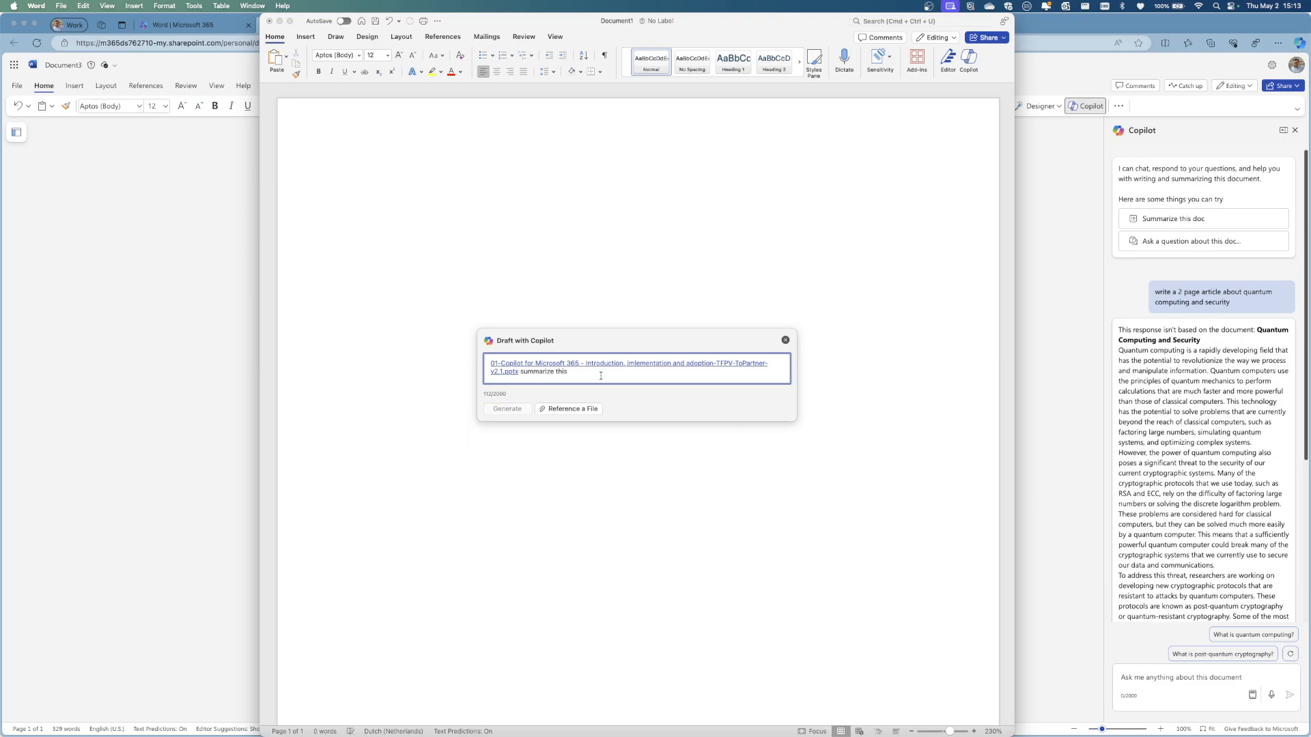
Clear the "summarize this" instruction and the presentation reference from the draft prompt
{"action": "key", "text": "BackSpace"}
{"action": "key", "text": "BackSpace"}
{"action": "key", "text": "BackSpace"}
{"action": "key", "text": "BackSpace"}
{"action": "key", "text": "BackSpace"}
{"action": "key", "text": "BackSpace"}
{"action": "key", "text": "BackSpace"}
{"action": "key", "text": "BackSpace"}
{"action": "key", "text": "BackSpace"}
{"action": "key", "text": "BackSpace"}
{"action": "key", "text": "BackSpace"}
{"action": "key", "text": "BackSpace"}
{"action": "key", "text": "BackSpace"}
{"action": "key", "text": "BackSpace"}
{"action": "key", "text": "BackSpace"}
{"action": "left_click_drag", "start_coordinate": [539, 373], "coordinate": [482, 363]}
{"action": "key", "text": "BackSpace"}
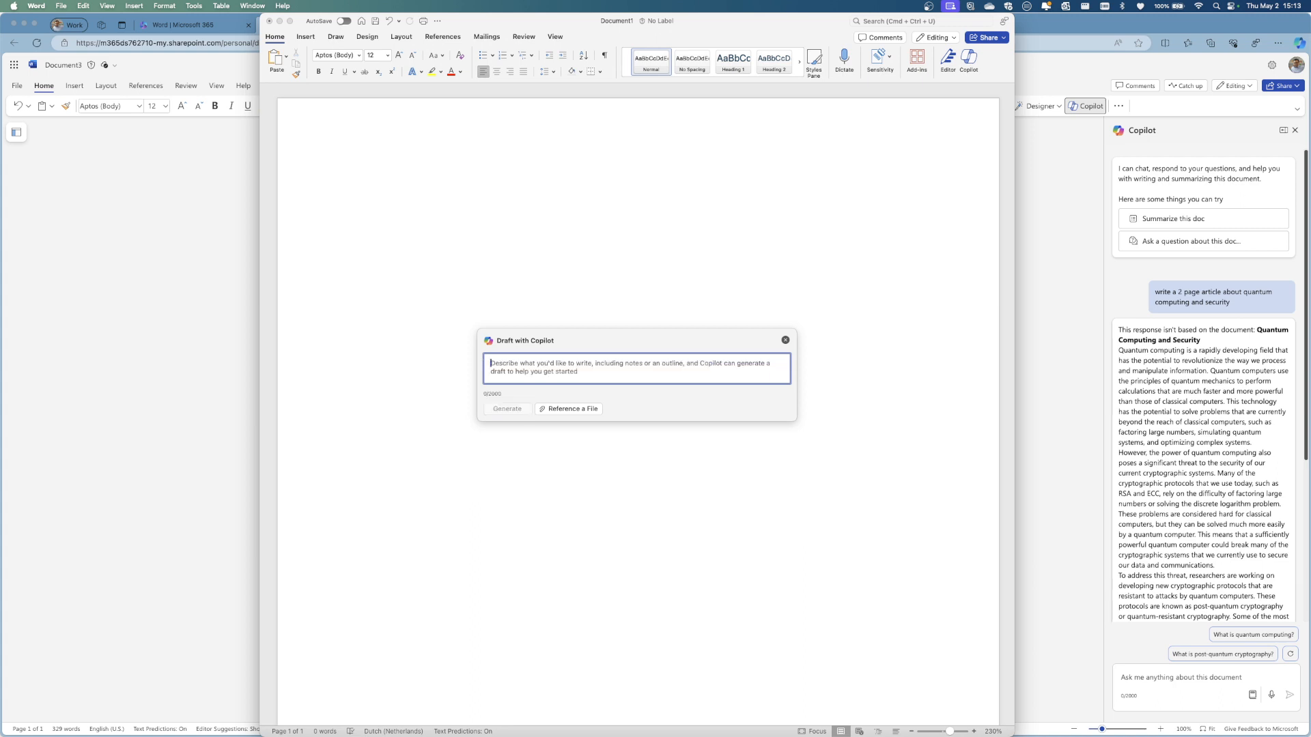
{"action": "left_click", "coordinate": [538, 412]}
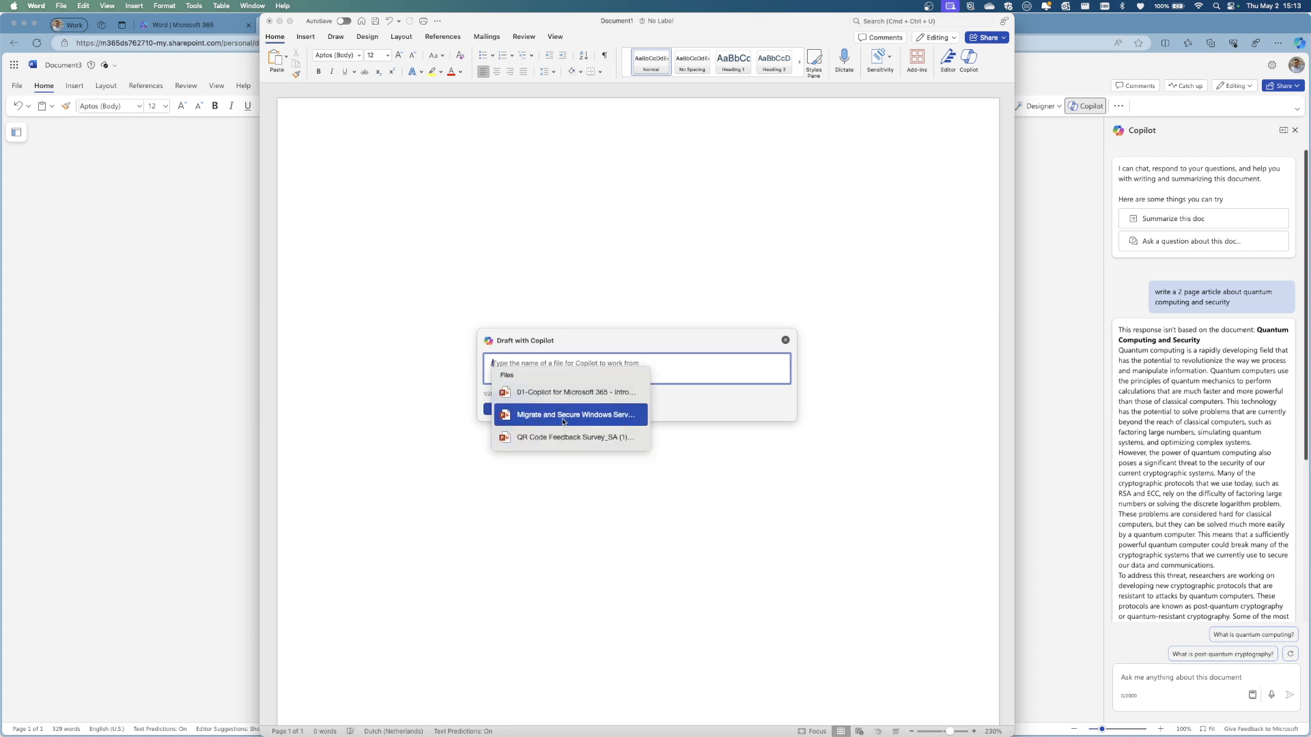
{"action": "left_click", "coordinate": [552, 415]}
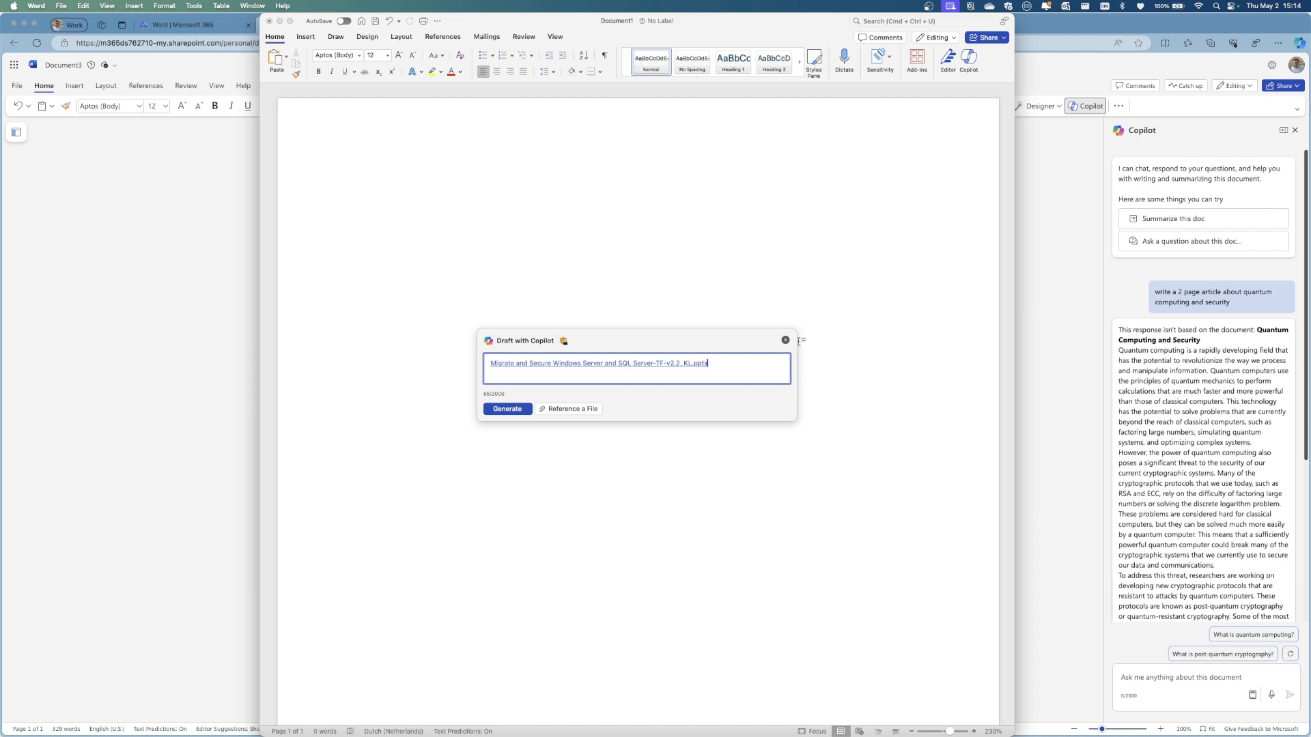
{"action": "left_click", "coordinate": [785, 340]}
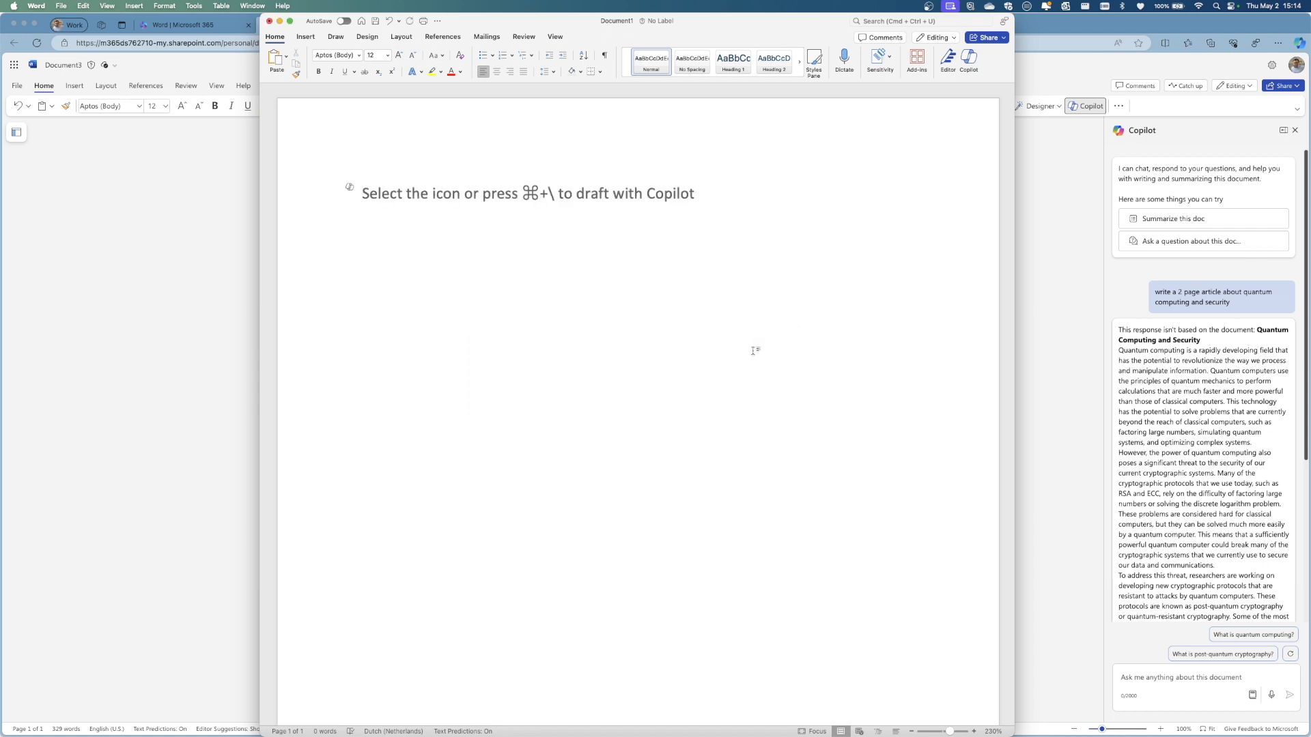
Apply the GDPR Data sensitivity label to the blank document
{"action": "left_click", "coordinate": [891, 64]}
{"action": "left_click", "coordinate": [899, 120]}
Try to generate a Copilot draft referencing the "01-Copilot for Microsoft 365" presentation with the instruction "summarize this presentation"
{"action": "key", "text": "super+backslash"}
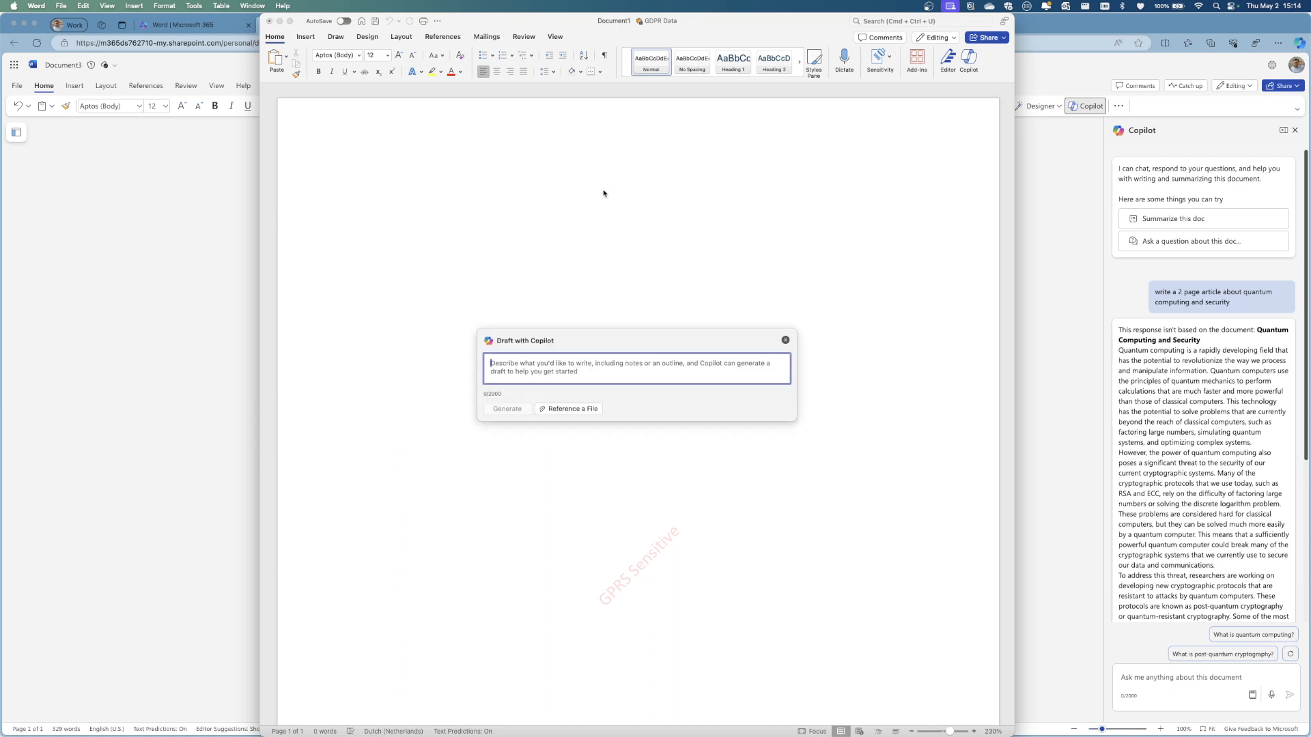
{"action": "left_click", "coordinate": [563, 409]}
{"action": "key", "text": "Return"}
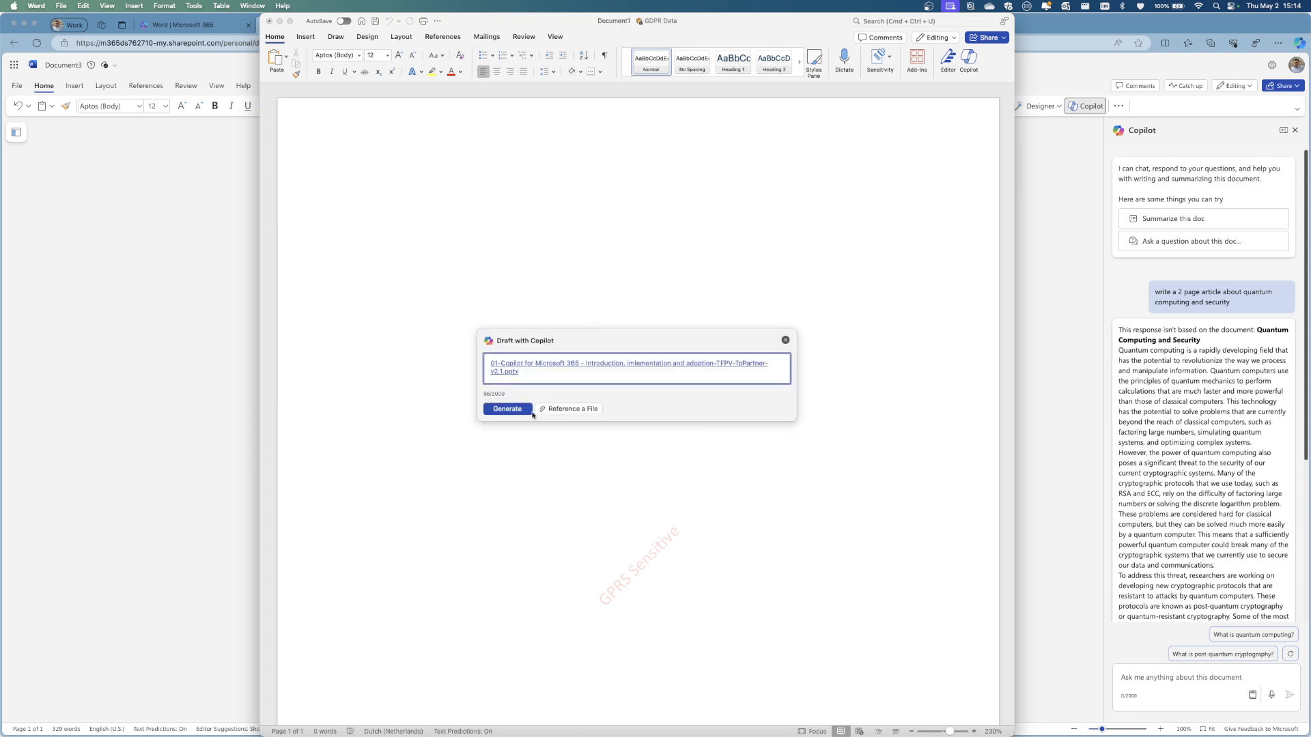
{"action": "type", "text": "summarize this d"}
{"action": "key", "text": "BackSpace"}
{"action": "type", "text": "preser"}
{"action": "key", "text": "BackSpace"}
{"action": "type", "text": "ntation"}
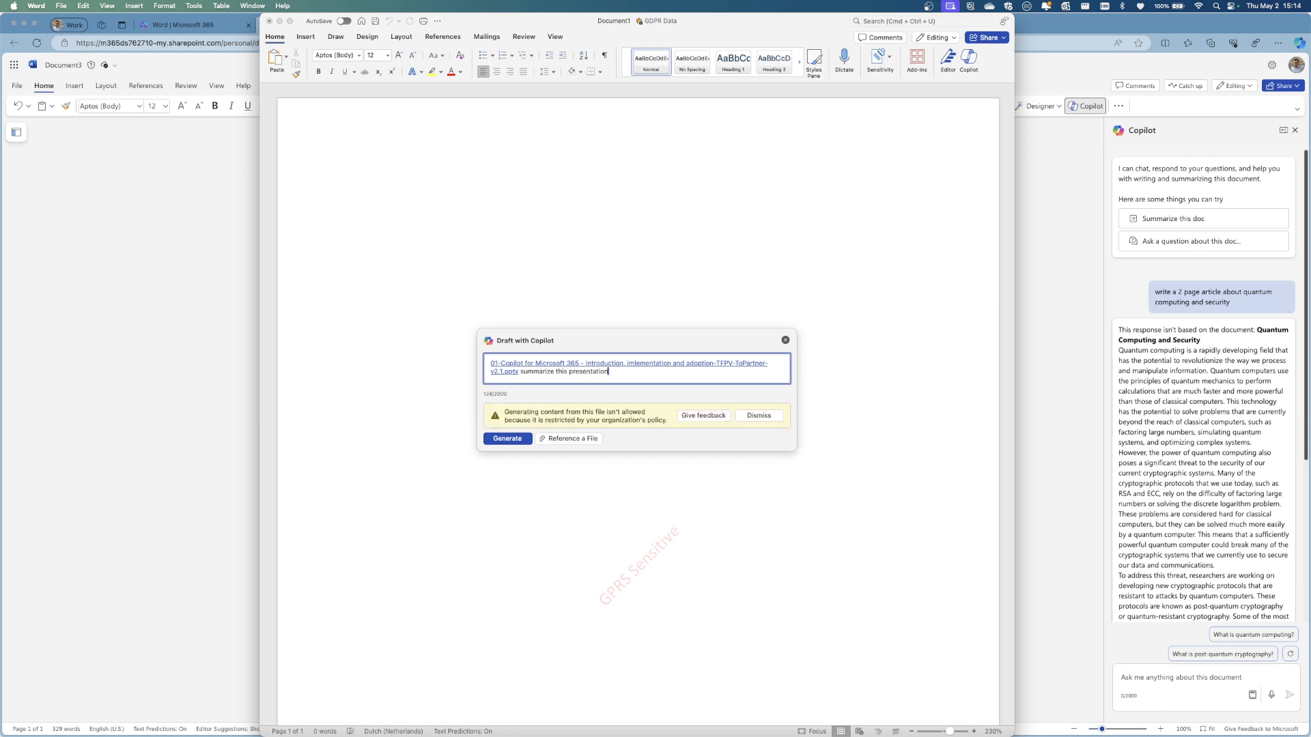
{"action": "left_click", "coordinate": [499, 439]}
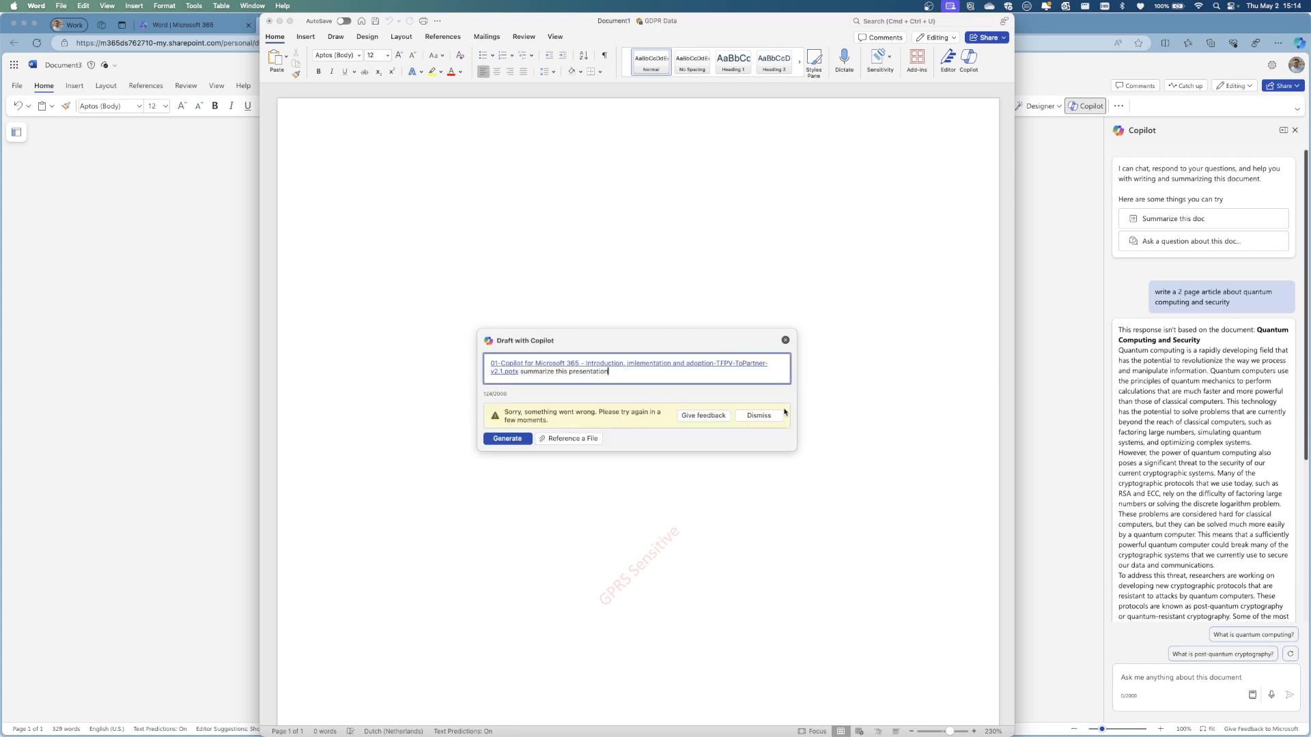
Close the blank Document1 without saving its changes
{"action": "left_click", "coordinate": [269, 22]}
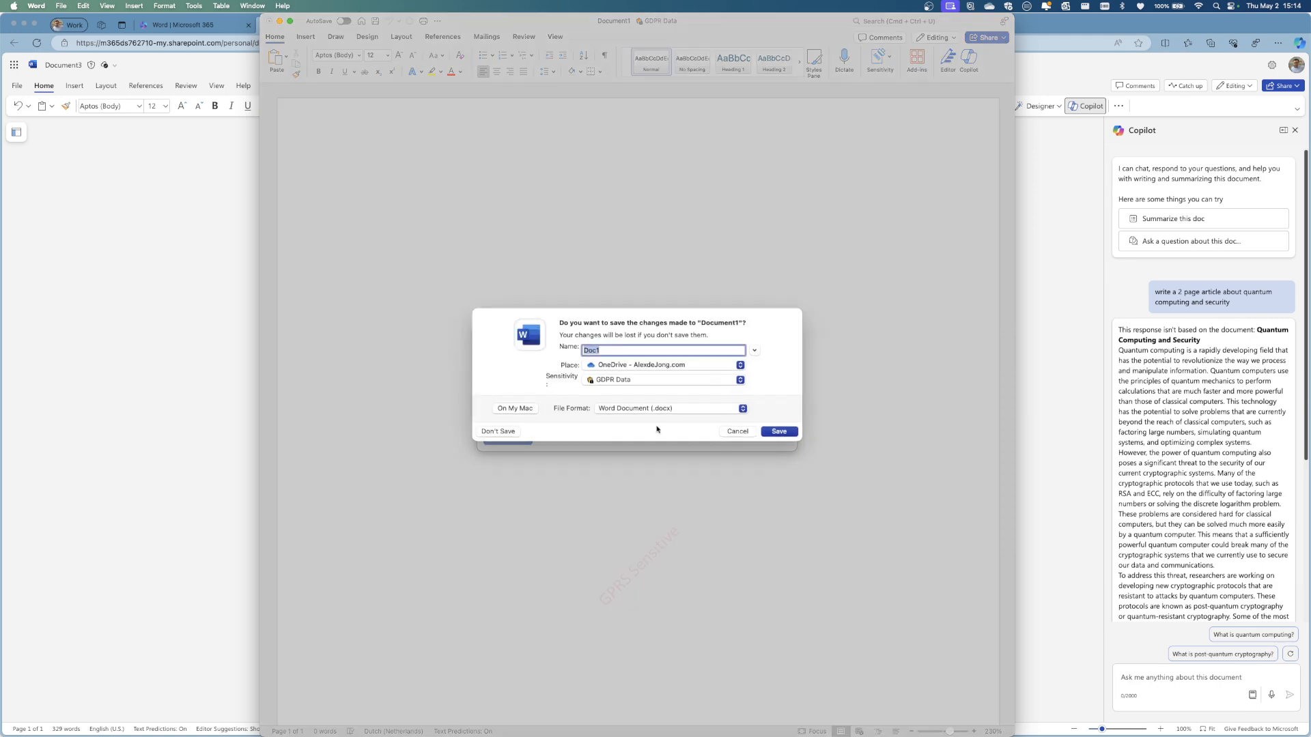
{"action": "left_click", "coordinate": [751, 431]}
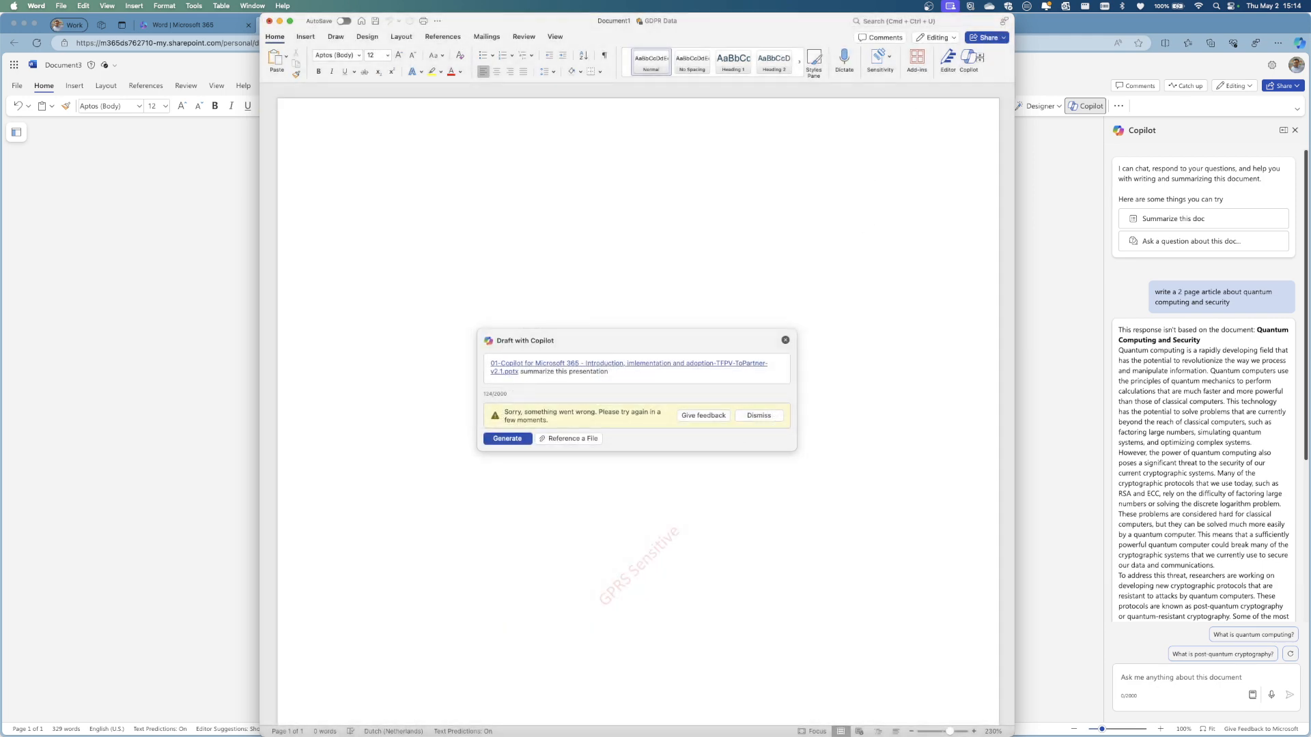
{"action": "left_click", "coordinate": [269, 23]}
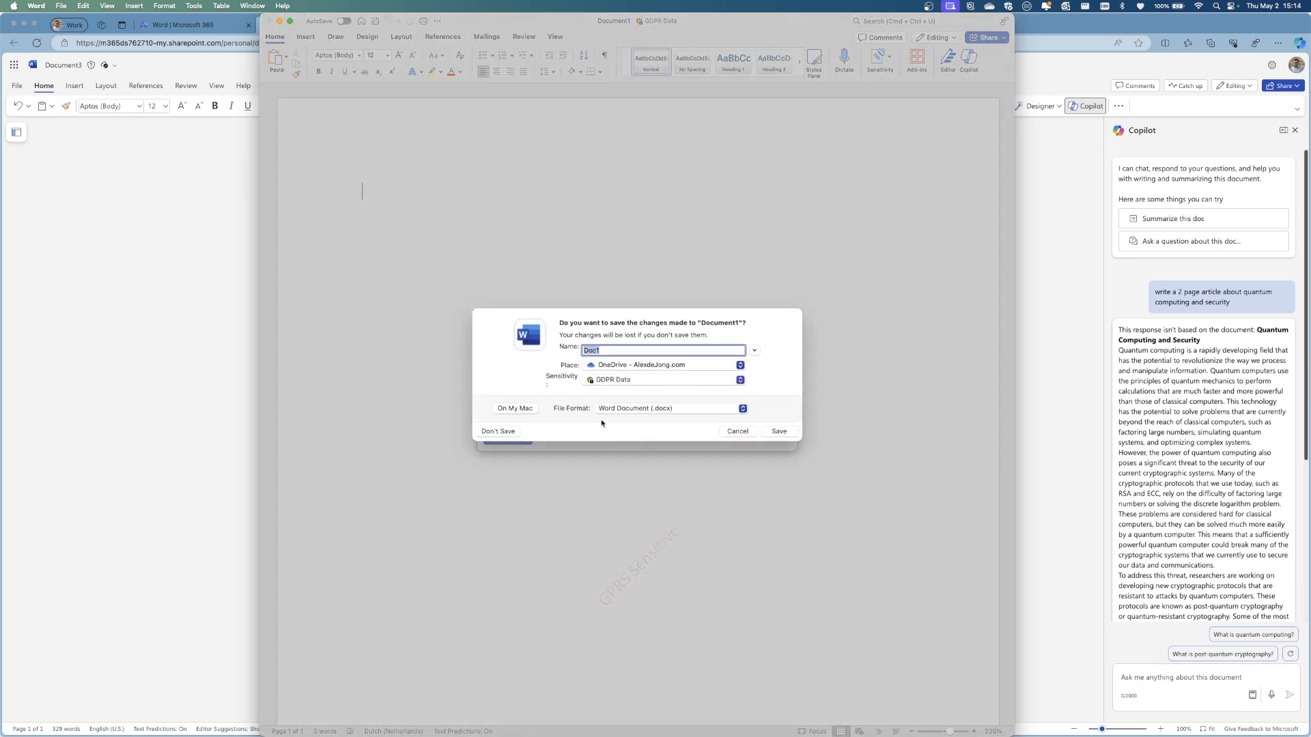
{"action": "left_click", "coordinate": [508, 437]}
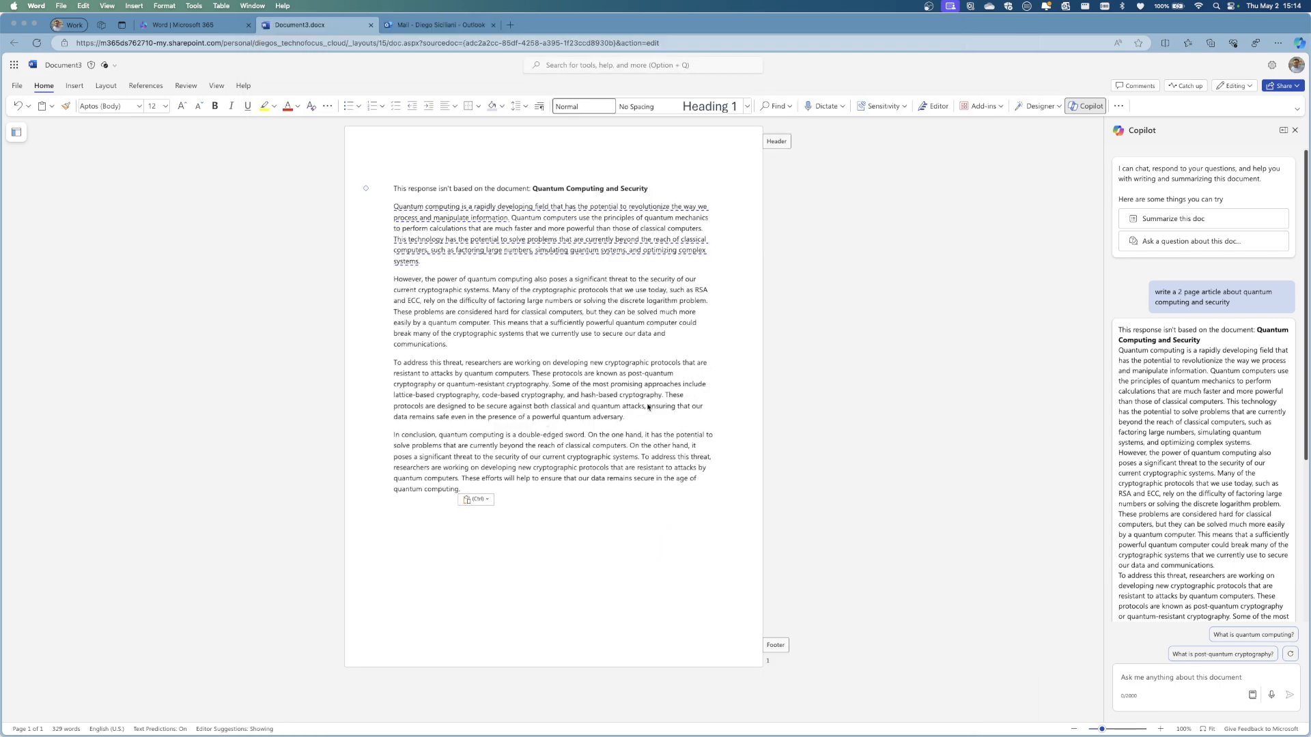
Switch to Document3 in the browser and add a blank line below the article's final paragraph
{"action": "left_click", "coordinate": [527, 496]}
{"action": "key", "text": "Return"}
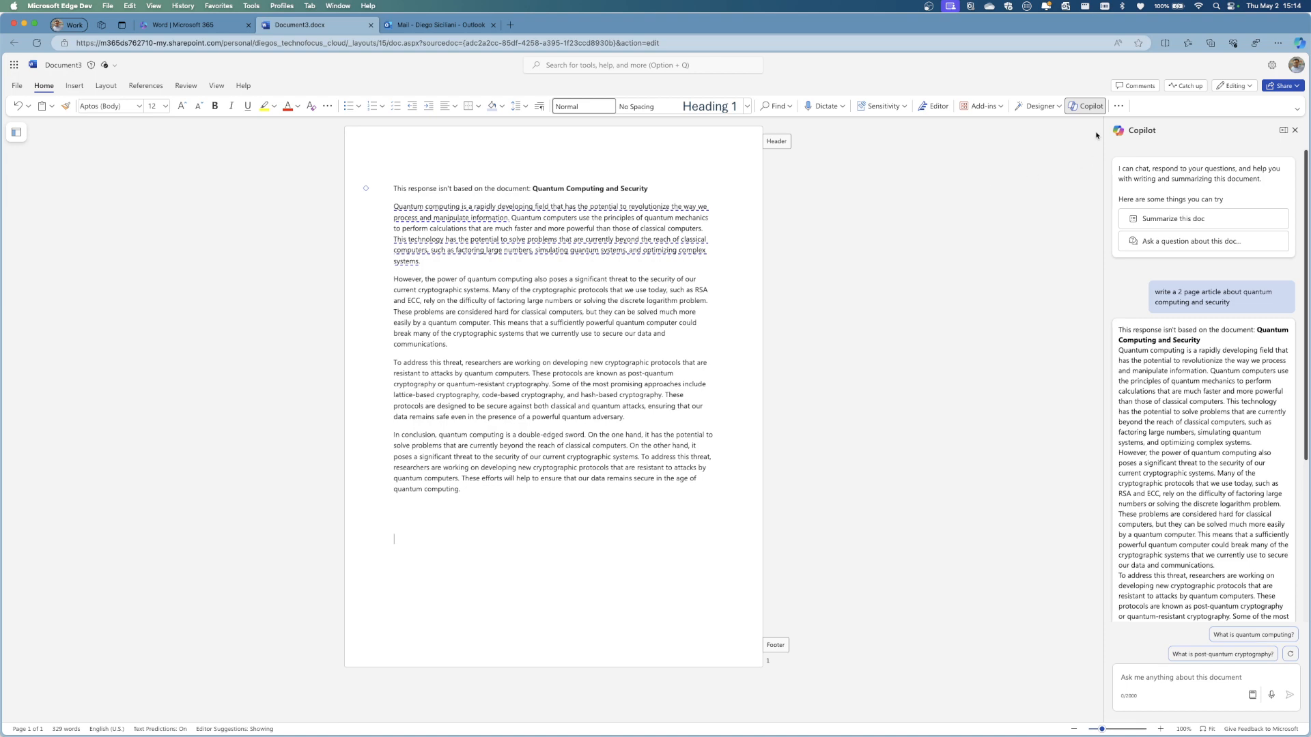
Close and reopen the Copilot chat beside the article, returning to the start of the conversation
{"action": "left_click", "coordinate": [1085, 105]}
{"action": "left_click", "coordinate": [1085, 106]}
{"action": "left_click", "coordinate": [1118, 106]}
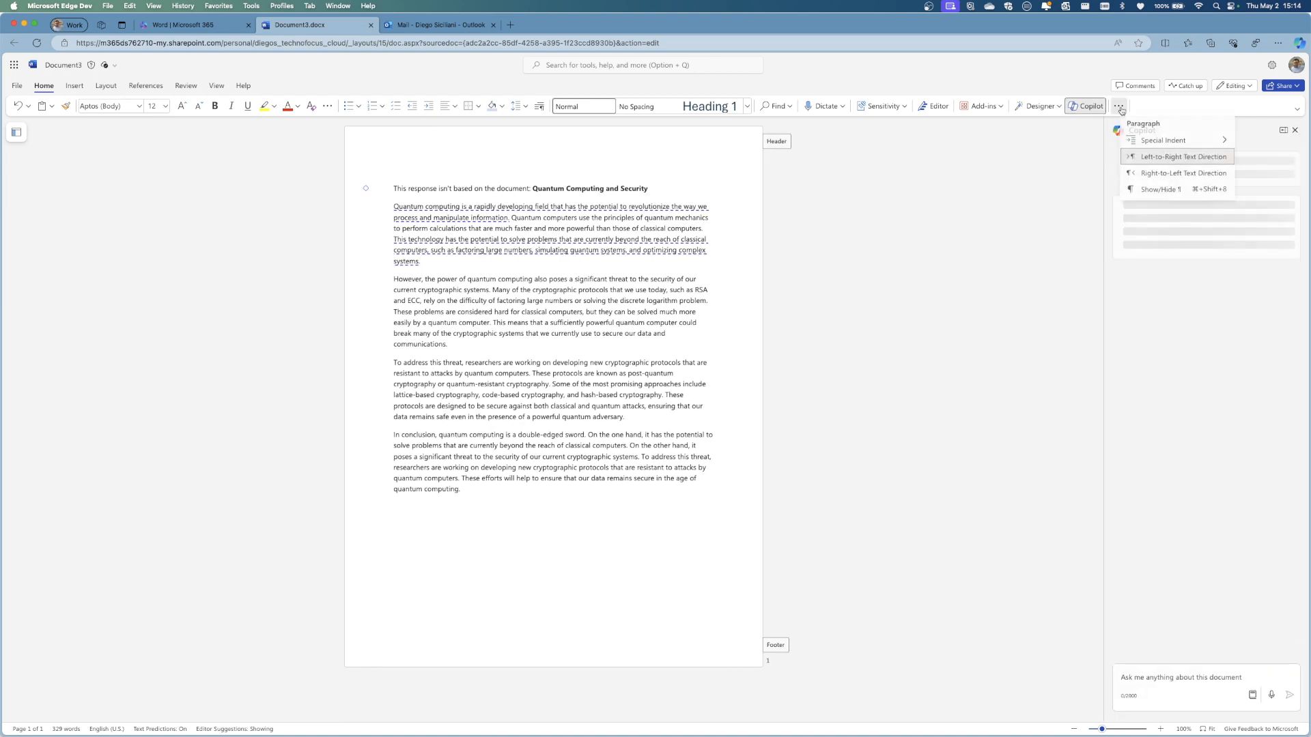
{"action": "left_click", "coordinate": [1089, 107]}
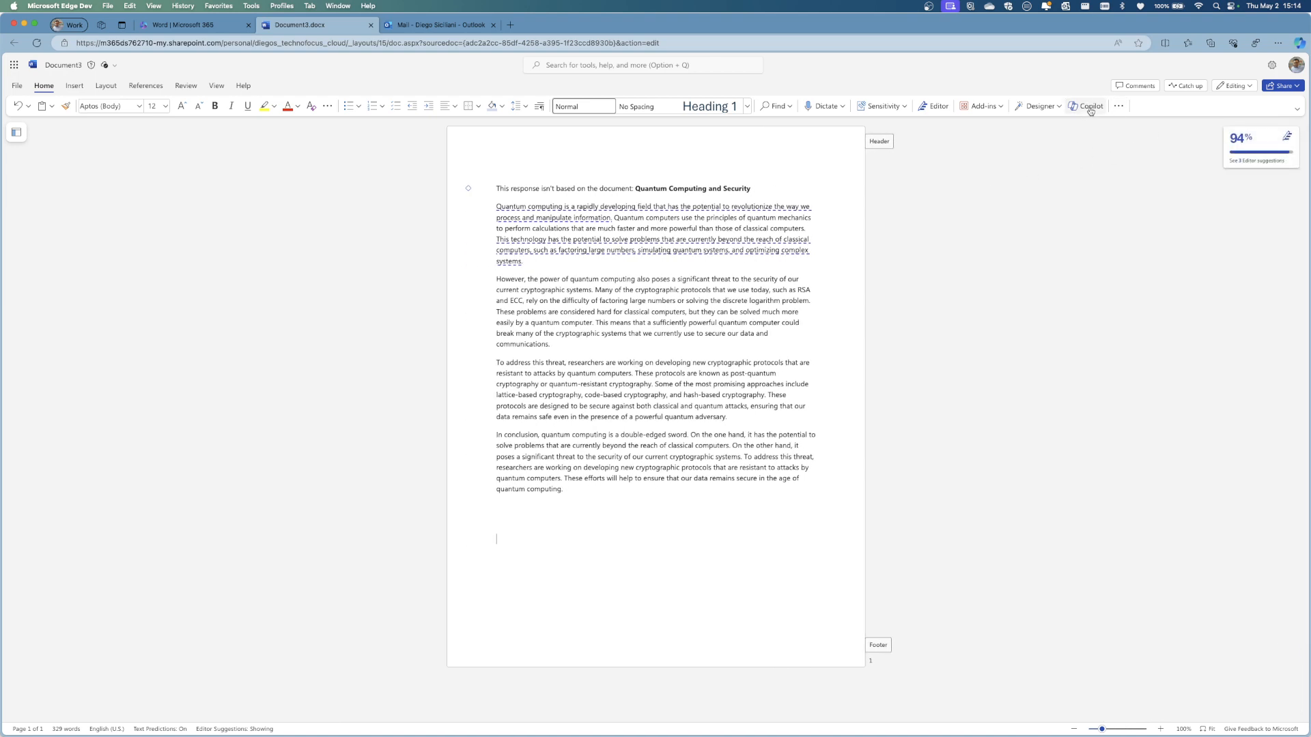
{"action": "left_click", "coordinate": [1090, 109]}
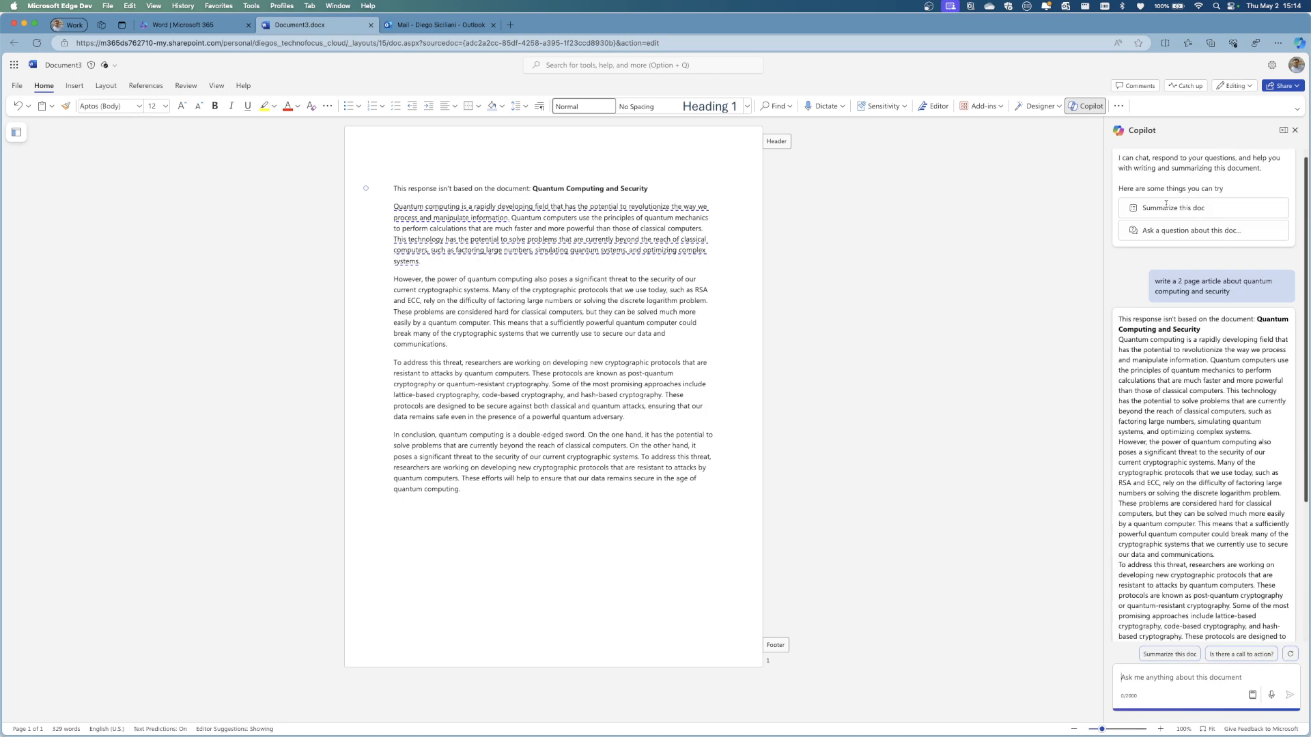
{"action": "scroll", "coordinate": [1165, 204], "scroll_direction": "up", "scroll_amount": 1}
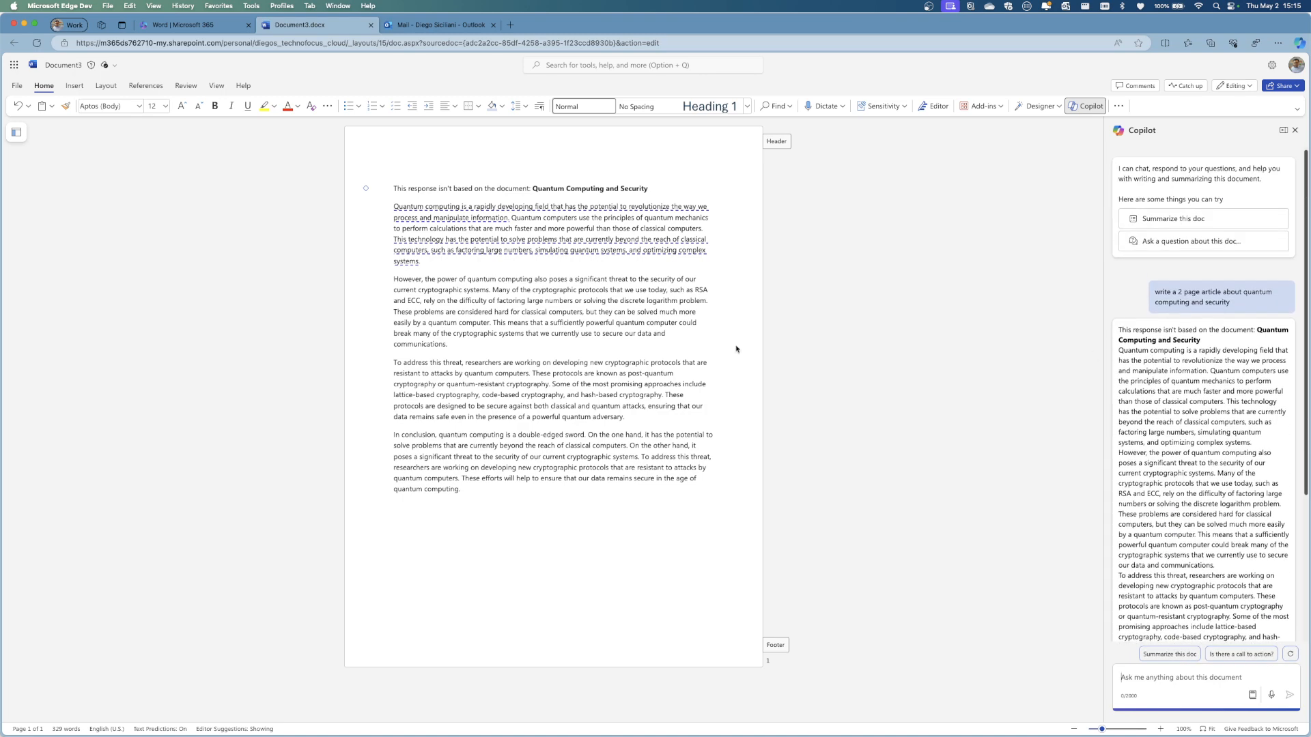